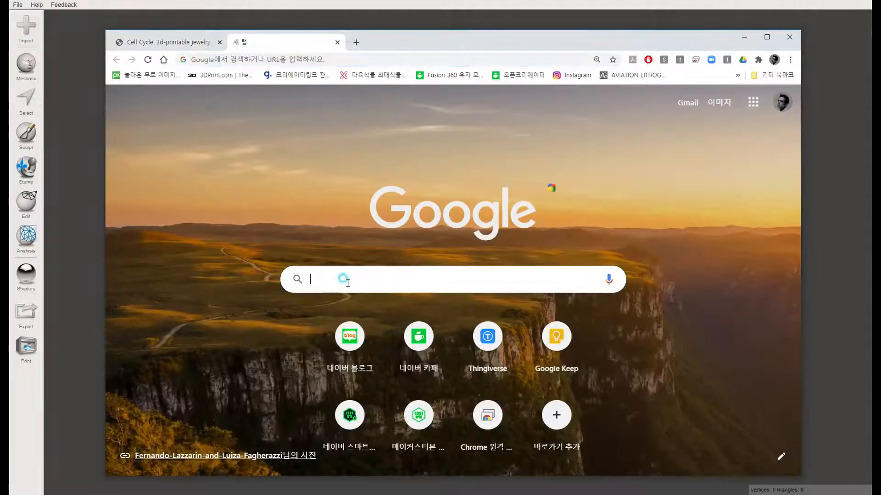
Step: Search the web for meshmixer and open the official Meshmixer website
{"action": "type", "text": "ㅡㄷ"}
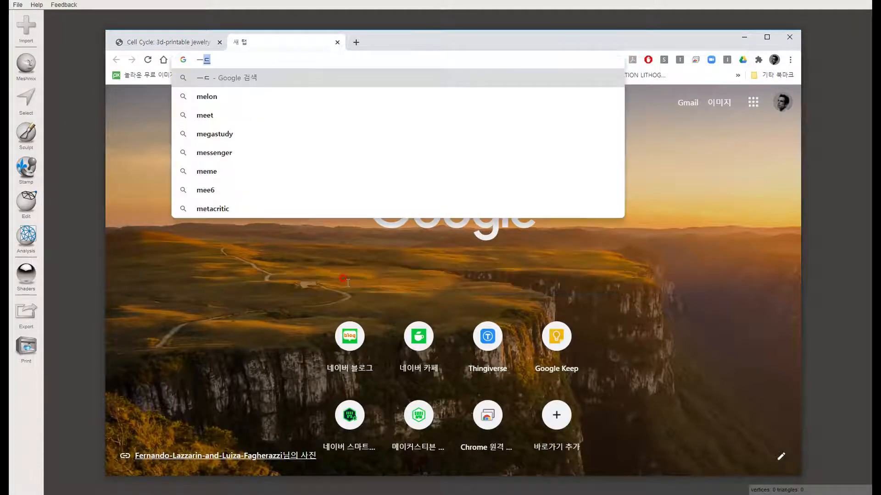
{"action": "key", "text": "BackSpace"}
{"action": "key", "text": "BackSpace"}
{"action": "type", "text": "mesh"}
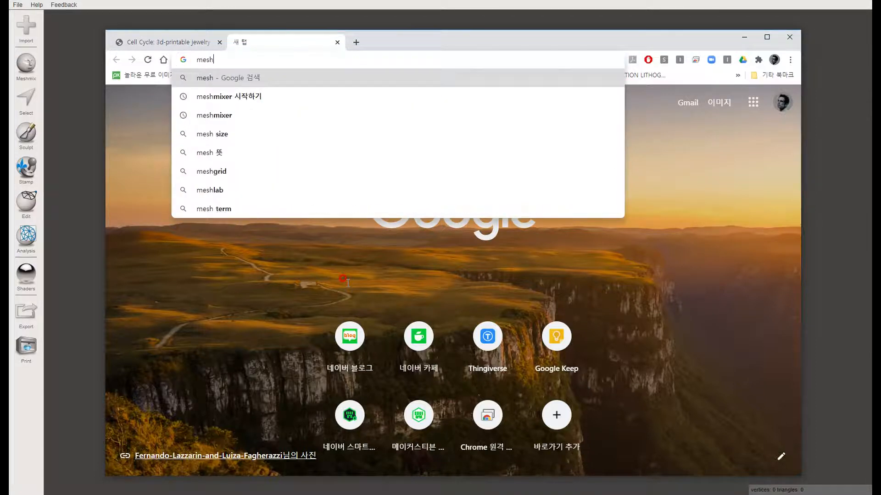
{"action": "key", "text": "Down"}
{"action": "key", "text": "Down"}
{"action": "key", "text": "Return"}
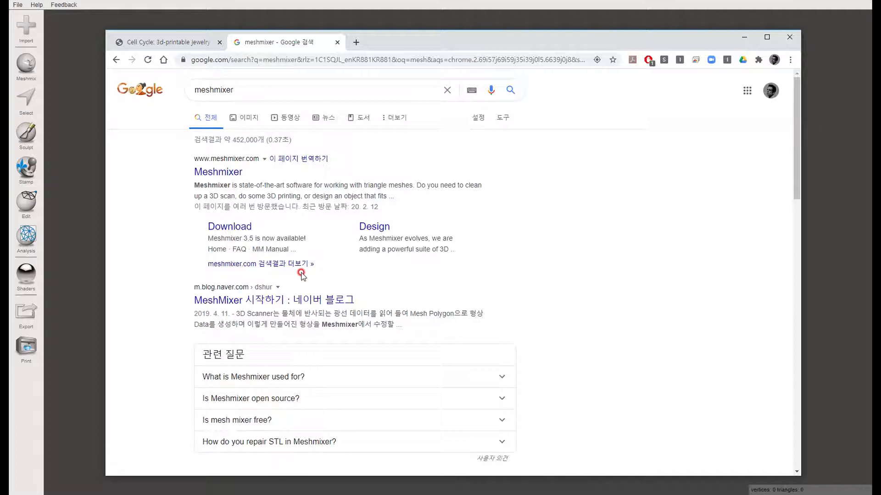
{"action": "left_click", "coordinate": [232, 173]}
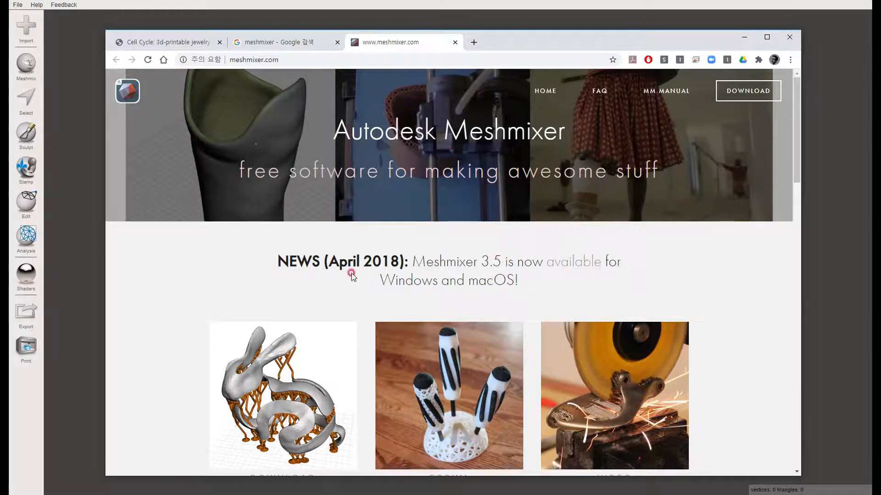
Step: Open the Meshmixer download page and review the installers, system requirements and release history
{"action": "scroll", "coordinate": [466, 266], "scroll_direction": "down", "scroll_amount": 4}
{"action": "scroll", "coordinate": [472, 296], "scroll_direction": "down", "scroll_amount": 3}
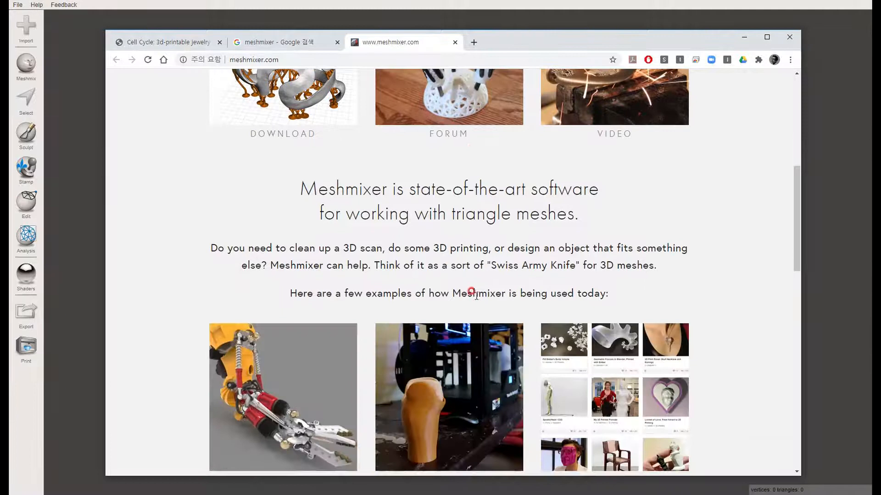
{"action": "scroll", "coordinate": [472, 294], "scroll_direction": "up", "scroll_amount": 7}
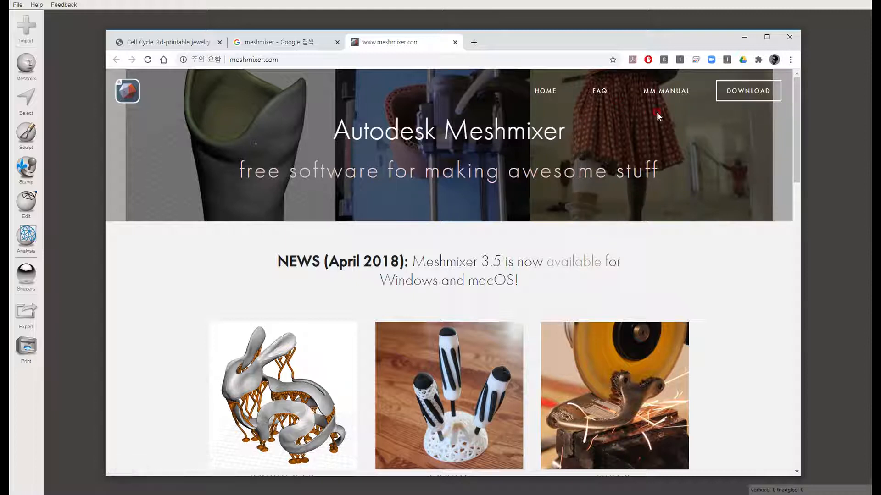
{"action": "left_click", "coordinate": [750, 90]}
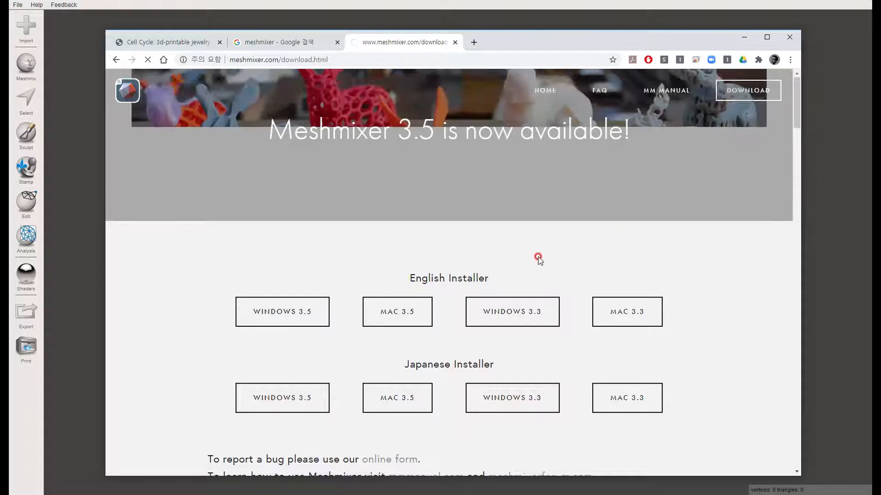
{"action": "scroll", "coordinate": [538, 257], "scroll_direction": "down", "scroll_amount": 2}
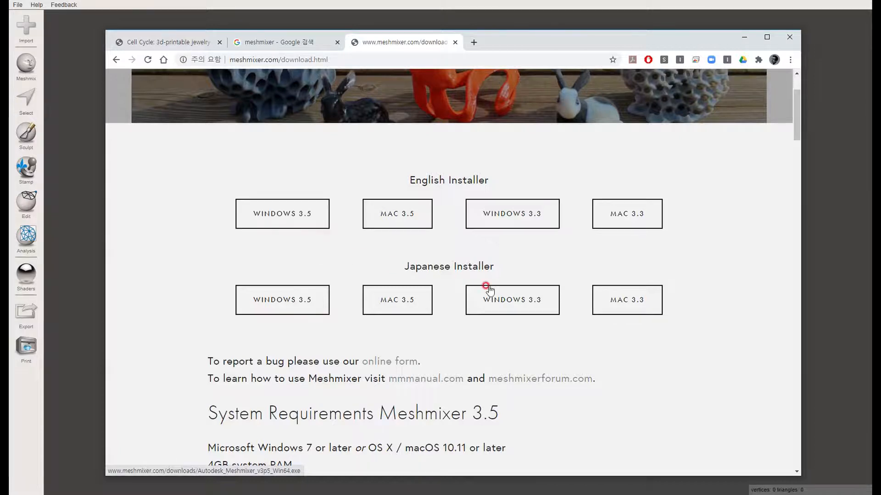
{"action": "scroll", "coordinate": [564, 292], "scroll_direction": "down", "scroll_amount": 3}
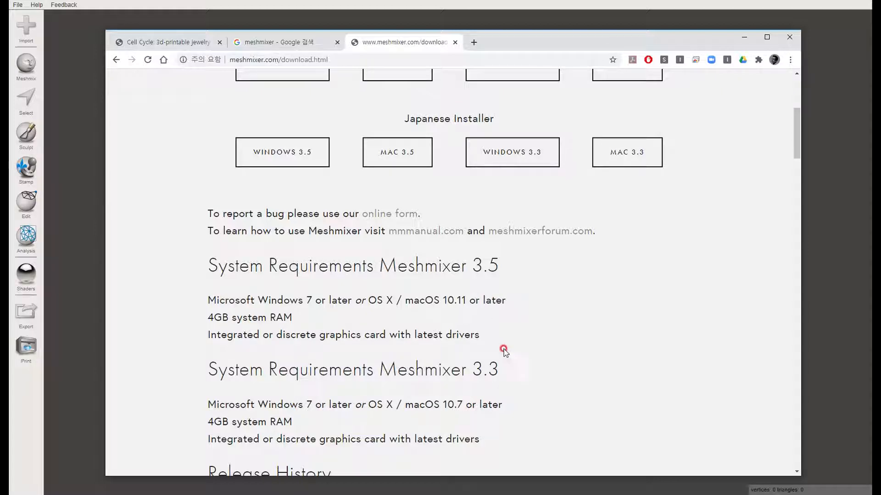
{"action": "scroll", "coordinate": [482, 315], "scroll_direction": "down", "scroll_amount": 1}
{"action": "scroll", "coordinate": [491, 314], "scroll_direction": "down", "scroll_amount": 4}
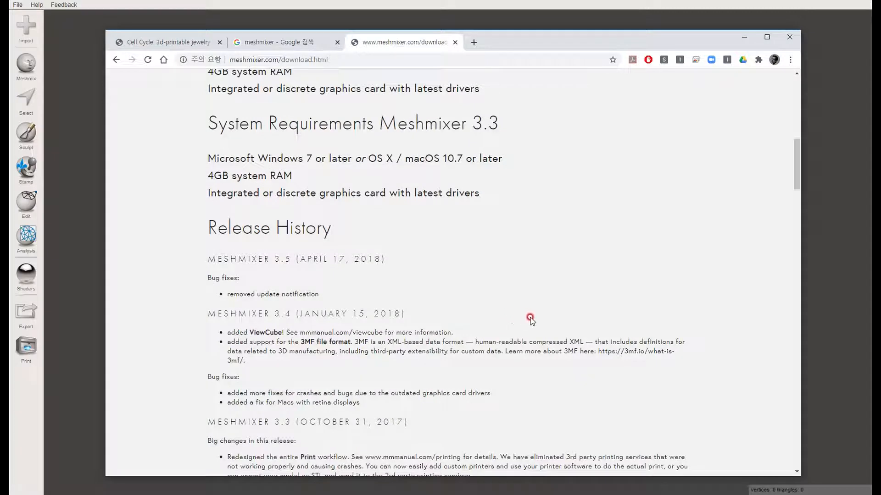
{"action": "scroll", "coordinate": [529, 319], "scroll_direction": "up", "scroll_amount": 12}
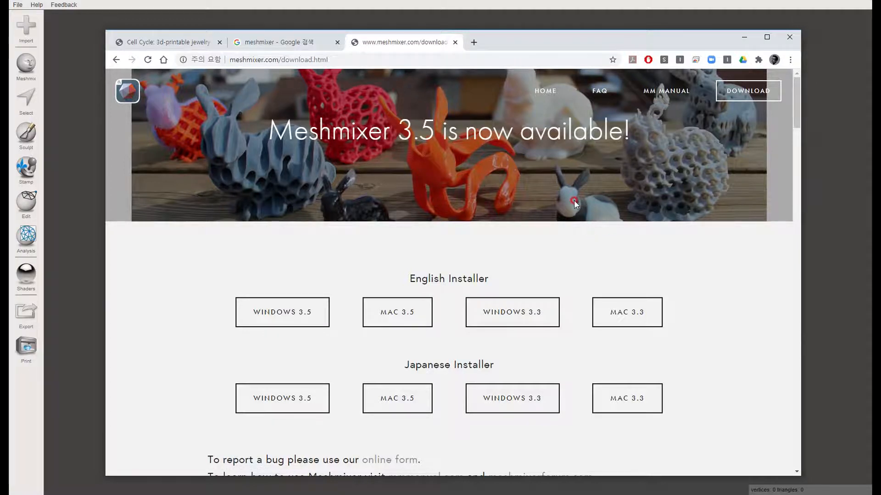
Step: Return to the Meshmixer home page and review its usage examples and the short list of tools
{"action": "left_click", "coordinate": [665, 91]}
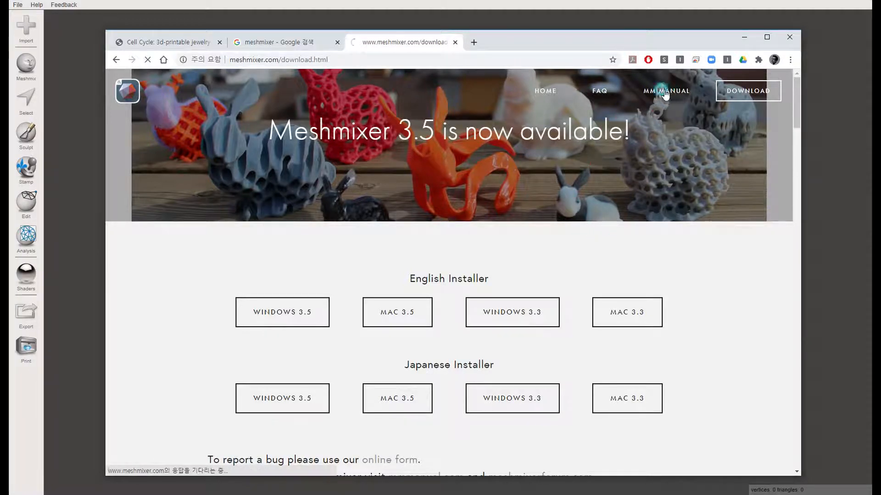
{"action": "left_click", "coordinate": [542, 94]}
{"action": "scroll", "coordinate": [603, 237], "scroll_direction": "down", "scroll_amount": 3}
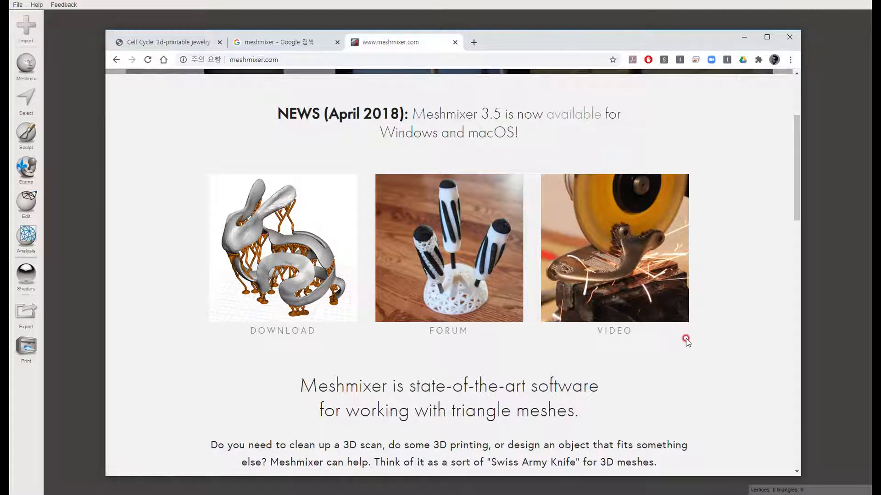
{"action": "scroll", "coordinate": [685, 338], "scroll_direction": "down", "scroll_amount": 2}
{"action": "scroll", "coordinate": [696, 338], "scroll_direction": "down", "scroll_amount": 3}
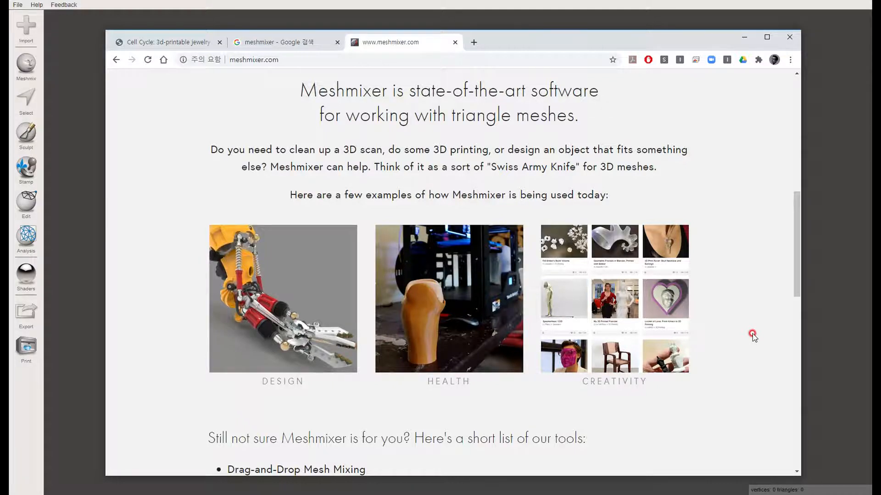
{"action": "scroll", "coordinate": [733, 315], "scroll_direction": "down", "scroll_amount": 3}
{"action": "scroll", "coordinate": [730, 319], "scroll_direction": "down", "scroll_amount": 5}
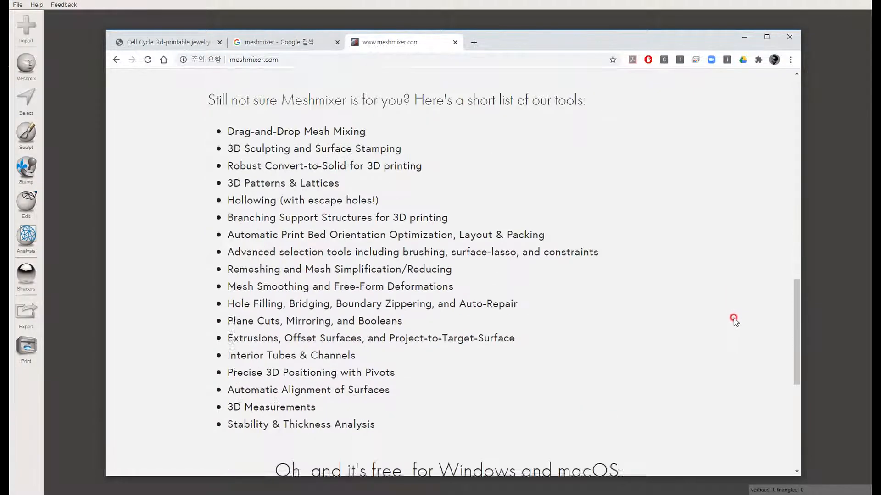
{"action": "left_click_drag", "start_coordinate": [798, 335], "coordinate": [791, 84]}
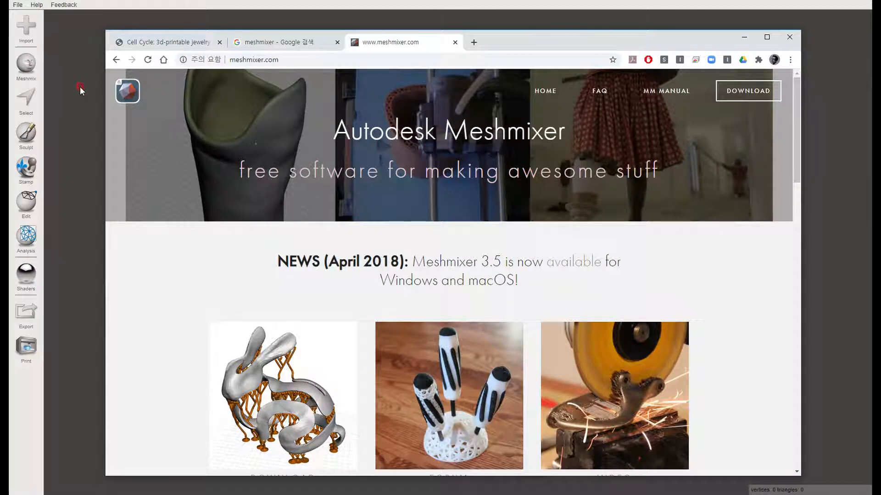
Step: Switch to Meshmixer and import the sample bunny model
{"action": "left_click", "coordinate": [96, 97]}
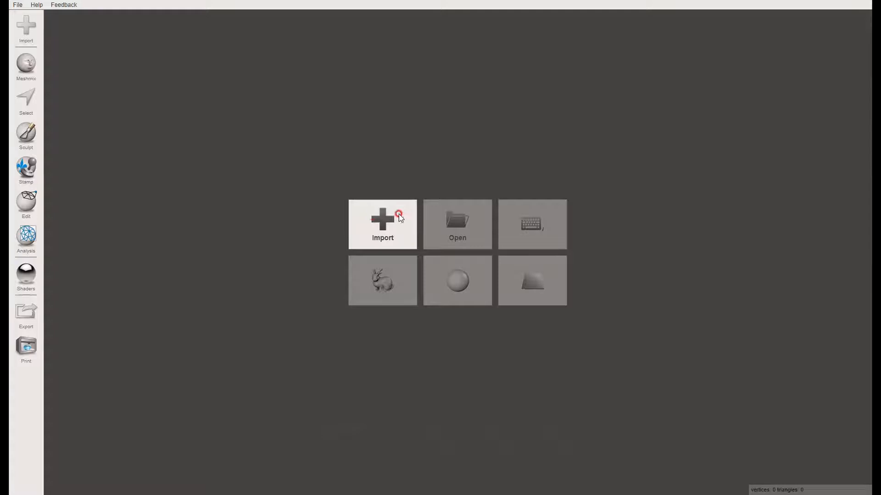
{"action": "left_click", "coordinate": [385, 231]}
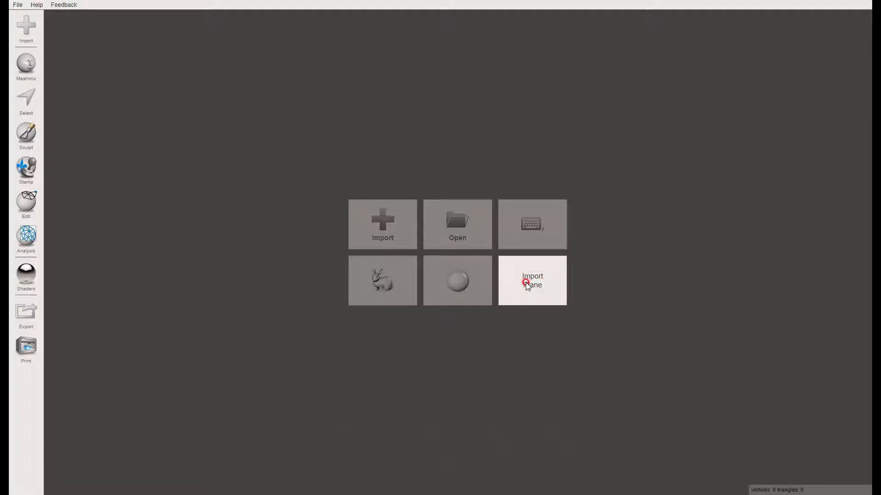
{"action": "left_click", "coordinate": [389, 291]}
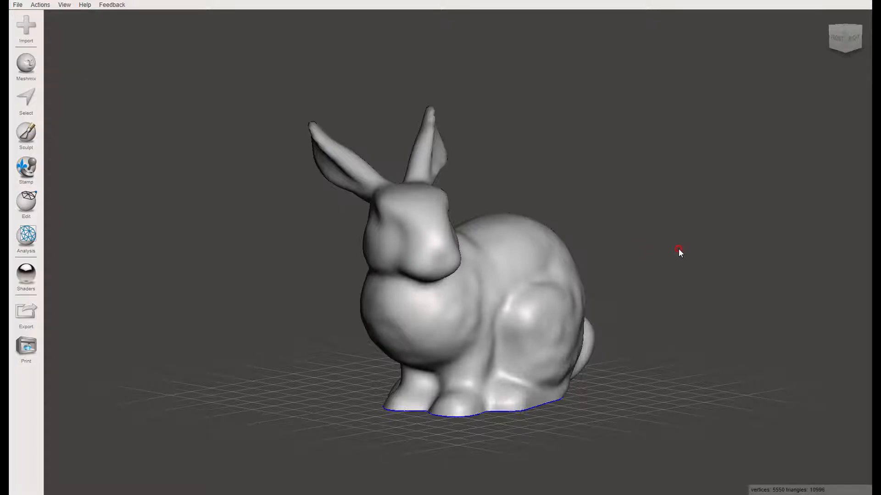
Step: Examine the bunny model from several directions, including its underside
{"action": "right_click_drag", "start_coordinate": [677, 249], "coordinate": [688, 294]}
{"action": "middle_click_drag", "start_coordinate": [643, 293], "coordinate": [606, 244]}
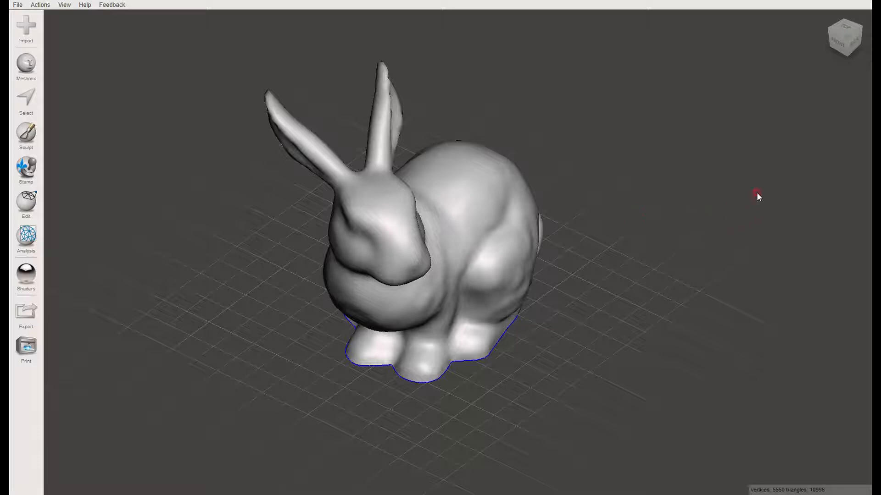
{"action": "mouse_move", "coordinate": [849, 40]}
{"action": "left_mouse_down"}
{"action": "mouse_move", "coordinate": [800, 53]}
{"action": "mouse_move", "coordinate": [833, 40]}
{"action": "left_mouse_up"}
{"action": "right_click_drag", "start_coordinate": [675, 228], "coordinate": [646, 155]}
{"action": "left_click", "coordinate": [575, 276]}
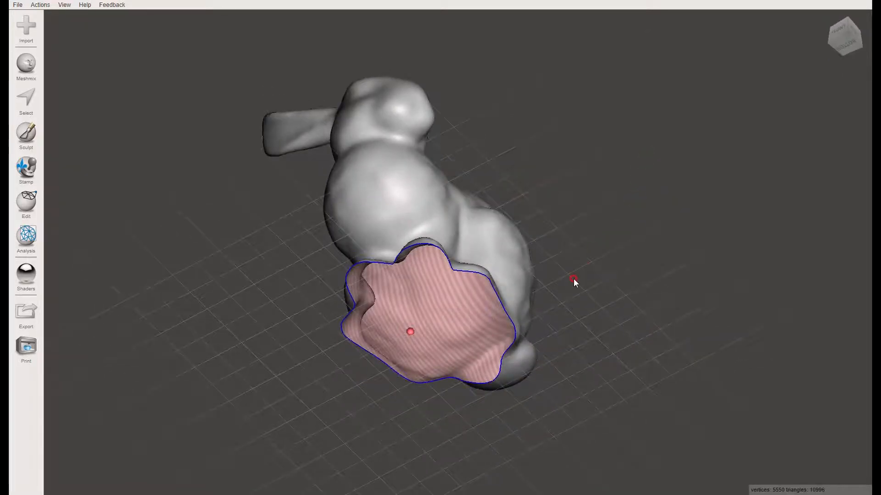
{"action": "right_click_drag", "start_coordinate": [575, 294], "coordinate": [612, 351]}
{"action": "right_click_drag", "start_coordinate": [550, 332], "coordinate": [390, 357]}
{"action": "right_click_drag", "start_coordinate": [474, 342], "coordinate": [496, 234]}
{"action": "right_click_drag", "start_coordinate": [508, 186], "coordinate": [520, 342]}
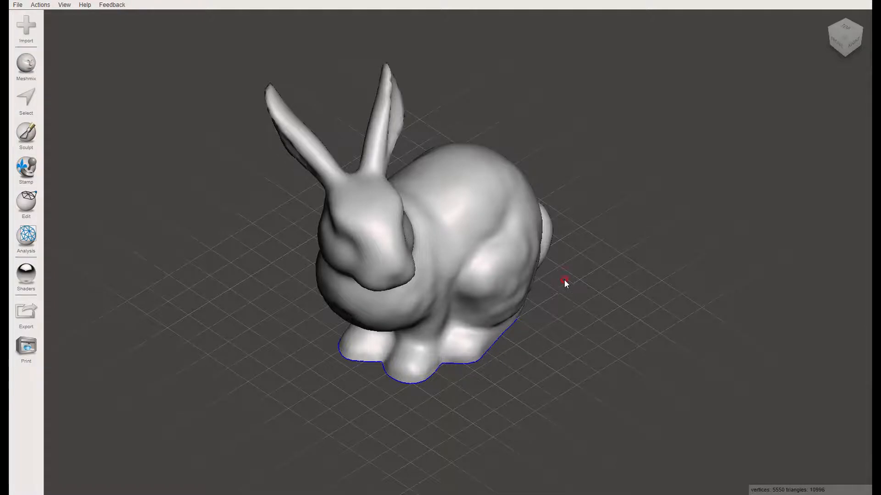
{"action": "right_click_drag", "start_coordinate": [564, 292], "coordinate": [552, 224]}
{"action": "right_click_drag", "start_coordinate": [546, 161], "coordinate": [448, 278]}
{"action": "right_click_drag", "start_coordinate": [382, 369], "coordinate": [301, 200]}
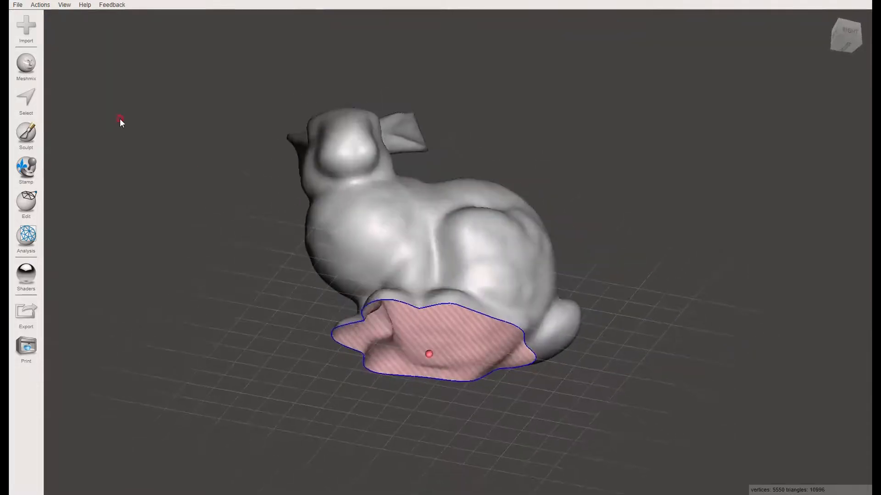
{"action": "left_click", "coordinate": [17, 7]}
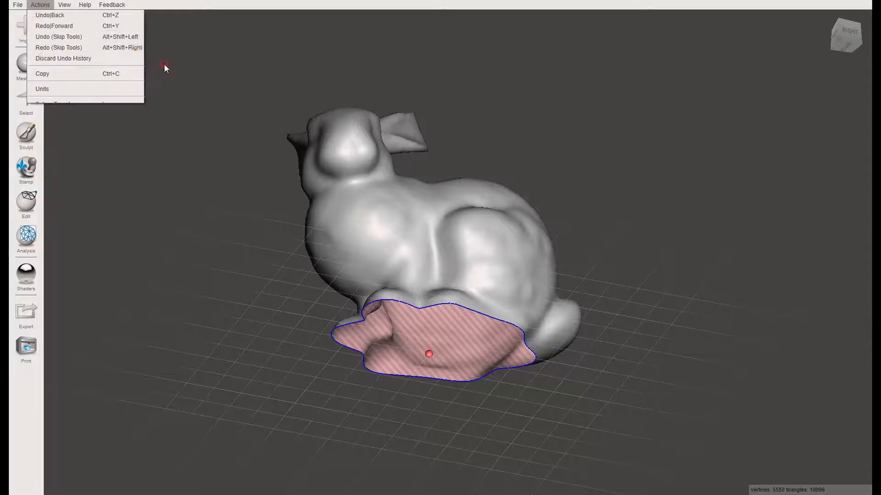
{"action": "left_click", "coordinate": [228, 84]}
{"action": "right_click_drag", "start_coordinate": [228, 142], "coordinate": [210, 140]}
{"action": "left_click", "coordinate": [429, 155]}
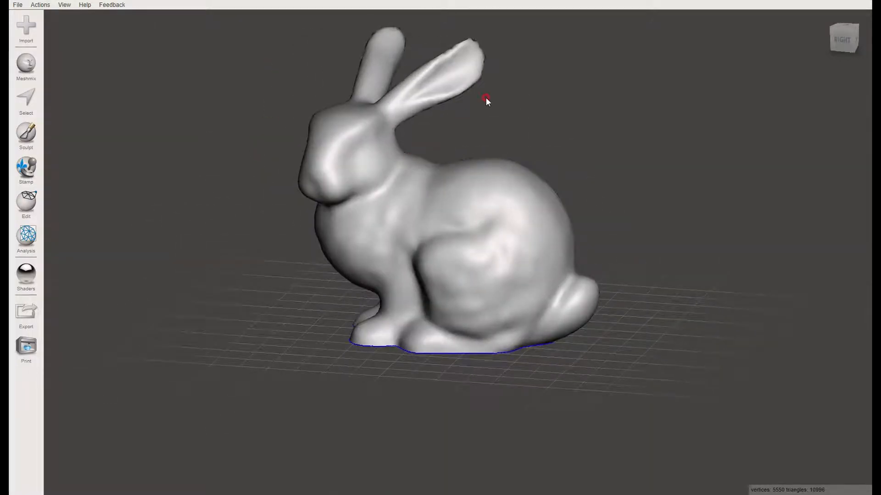
{"action": "right_click_drag", "start_coordinate": [326, 218], "coordinate": [610, 149]}
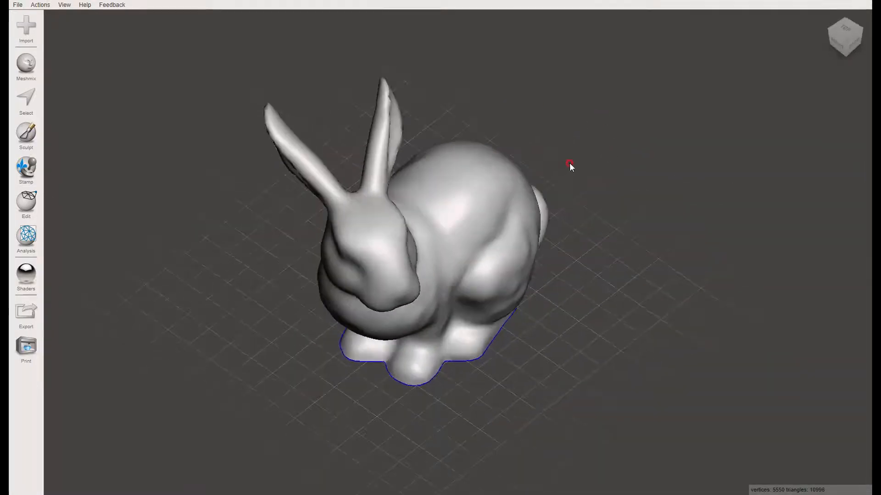
{"action": "right_click_drag", "start_coordinate": [540, 157], "coordinate": [457, 96]}
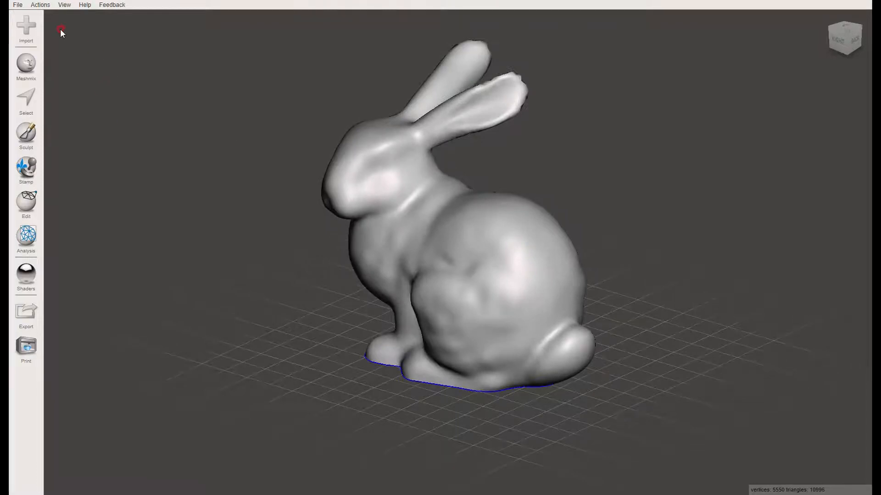
{"action": "middle_click_drag", "start_coordinate": [330, 118], "coordinate": [329, 151]}
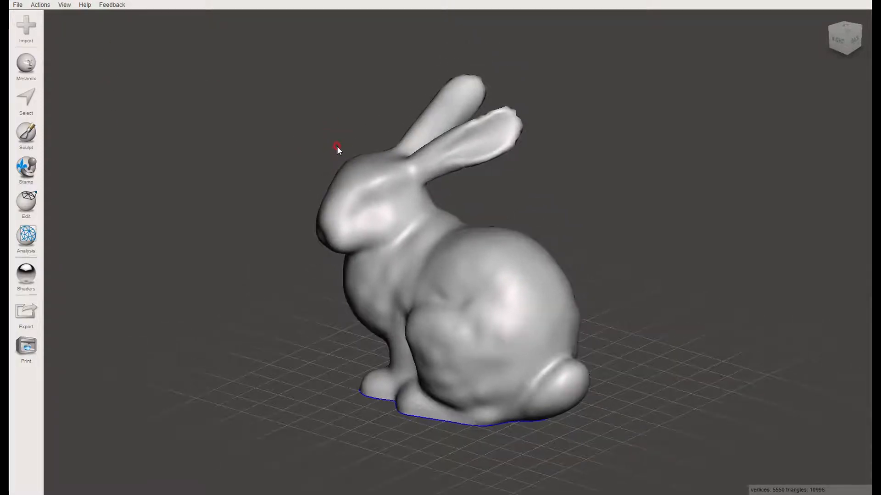
{"action": "scroll", "coordinate": [335, 147], "scroll_direction": "down", "scroll_amount": 1}
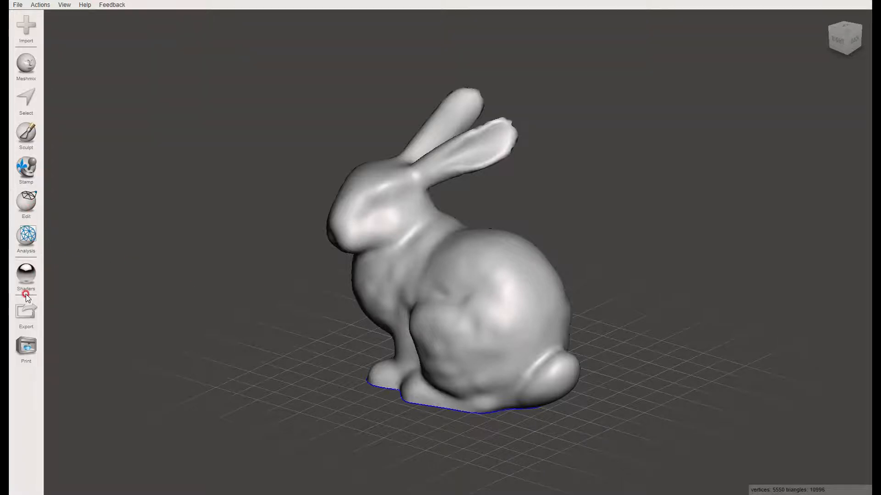
Step: Run the Inspector on the bunny and auto-repair all mesh defects, filling the open base with Flat Fill
{"action": "left_click", "coordinate": [26, 236]}
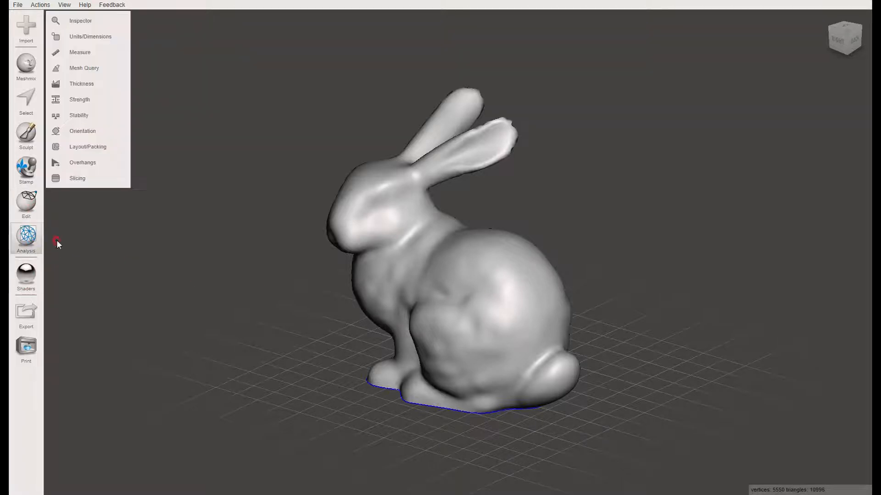
{"action": "left_click", "coordinate": [81, 23]}
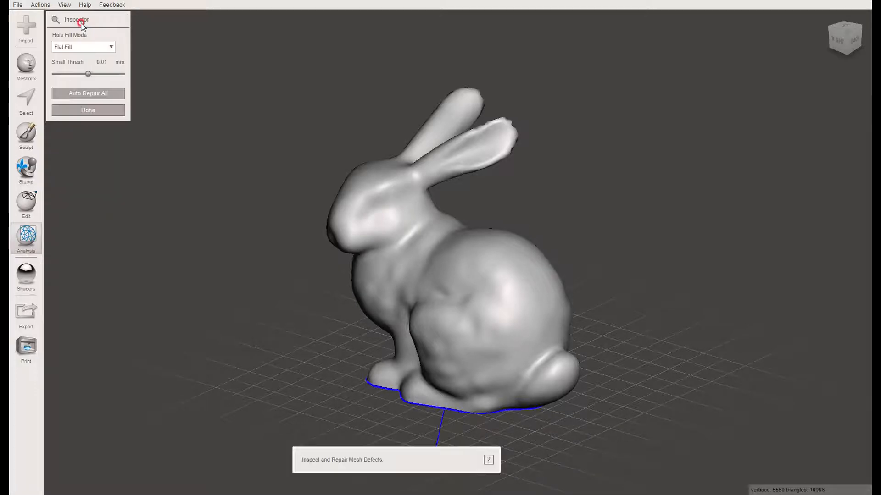
{"action": "right_click_drag", "start_coordinate": [531, 430], "coordinate": [549, 399]}
{"action": "left_click", "coordinate": [417, 306]}
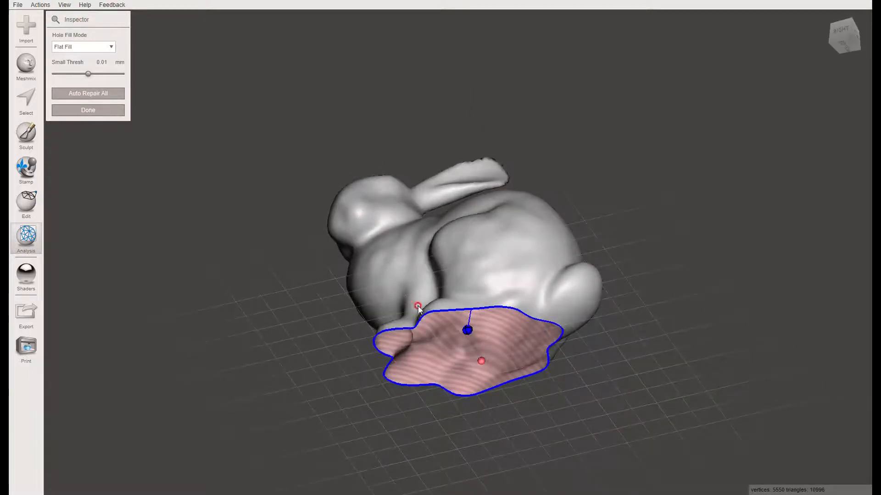
{"action": "left_click", "coordinate": [489, 316]}
{"action": "left_click", "coordinate": [86, 95]}
{"action": "right_click_drag", "start_coordinate": [531, 364], "coordinate": [445, 324]}
Step: Select Flat Fill as the hole fill mode and finish the Inspector
{"action": "left_click", "coordinate": [99, 47]}
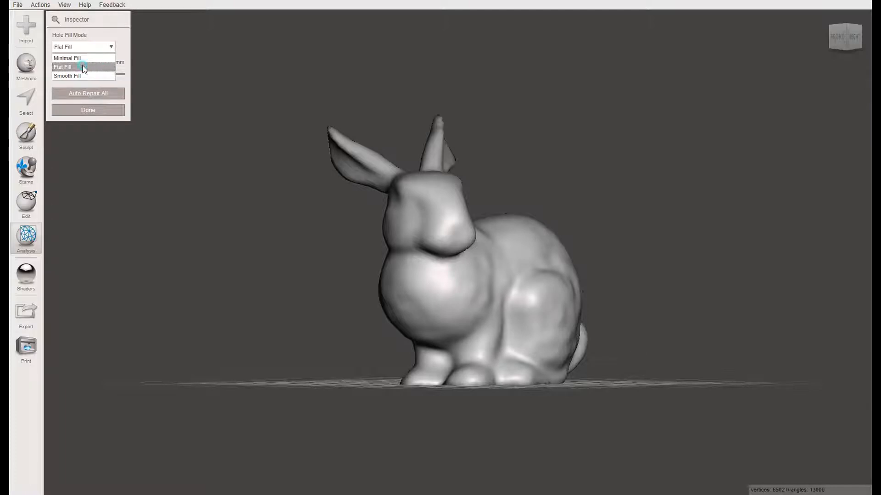
{"action": "left_click", "coordinate": [82, 68]}
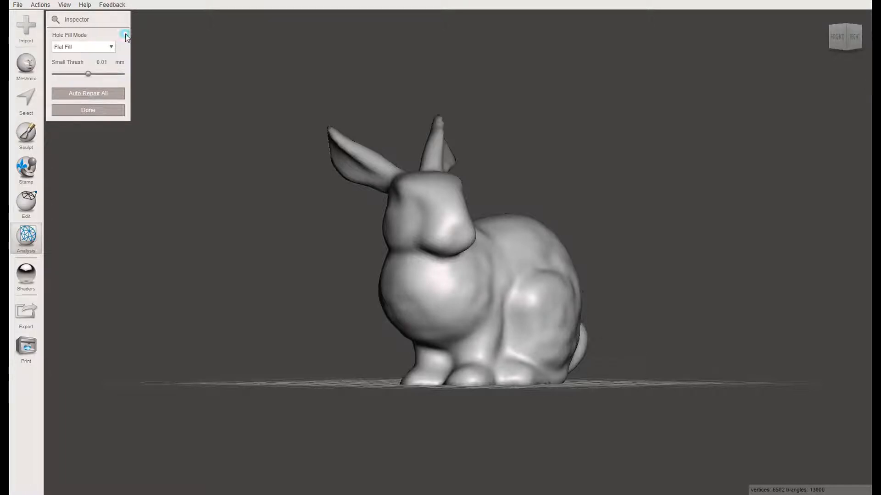
{"action": "left_click", "coordinate": [111, 111]}
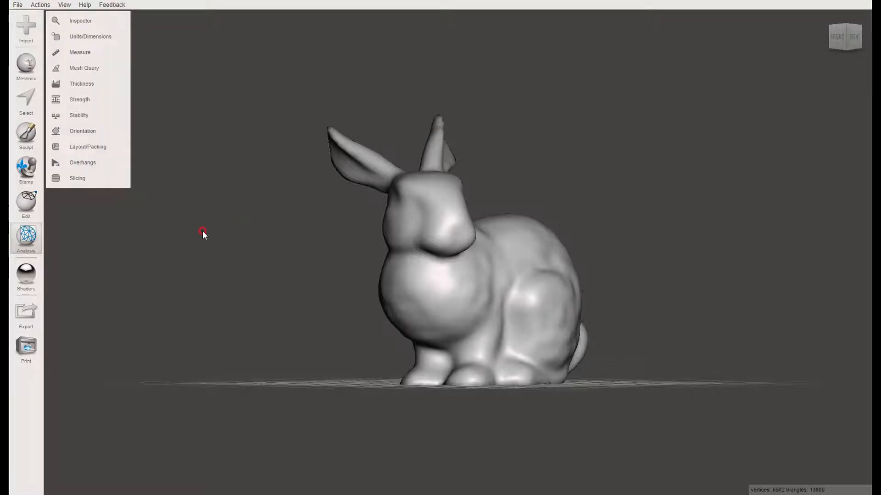
Step: Show the Object Browser in the workspace
{"action": "right_click_drag", "start_coordinate": [195, 227], "coordinate": [161, 281]}
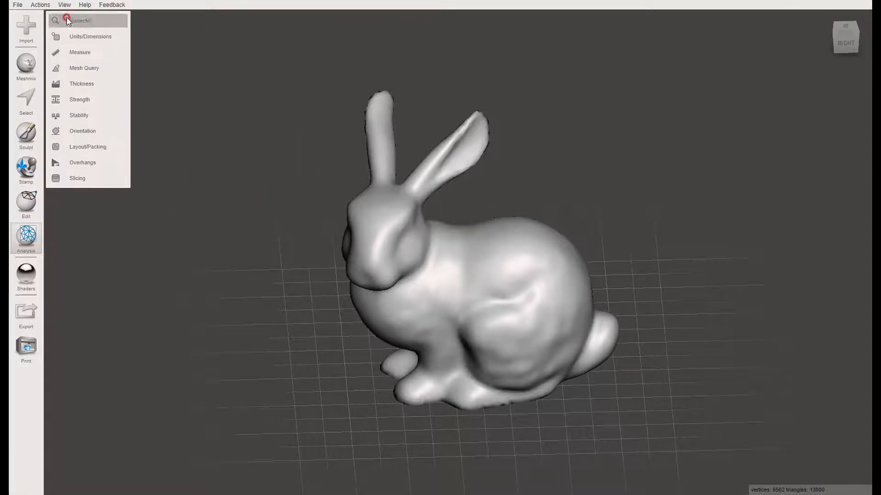
{"action": "left_click", "coordinate": [40, 5]}
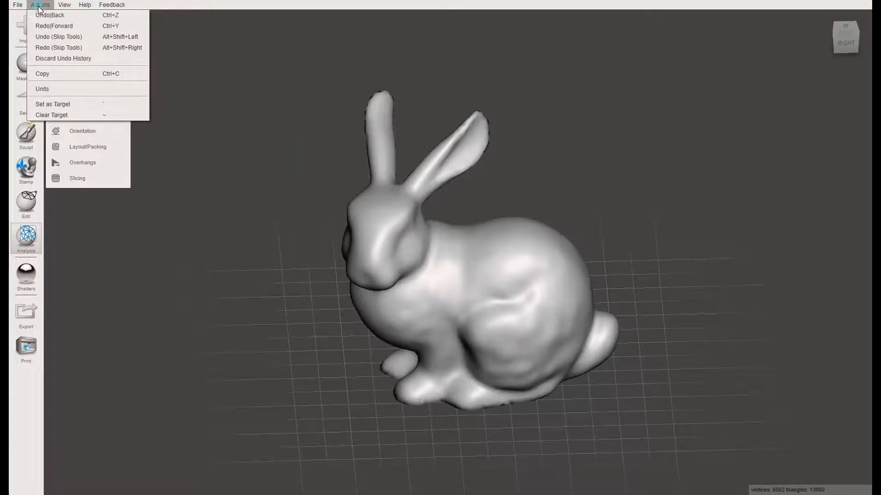
{"action": "mouse_move", "coordinate": [67, 7]}
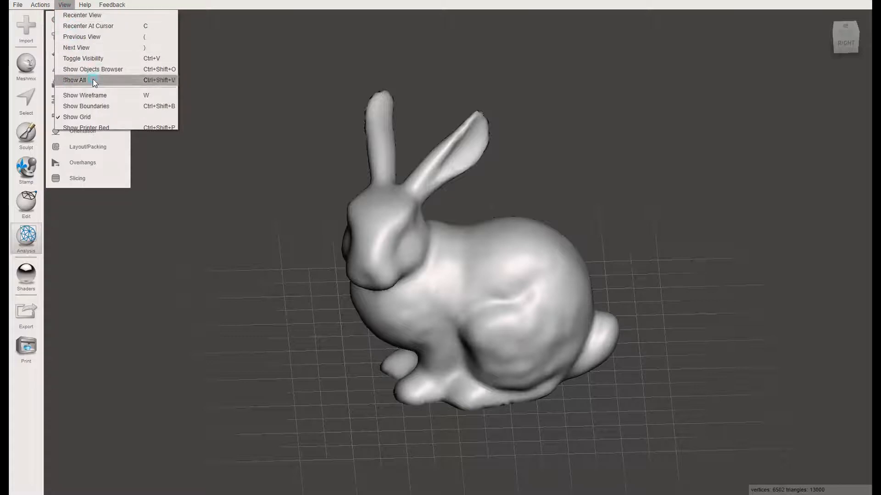
{"action": "left_click", "coordinate": [140, 116]}
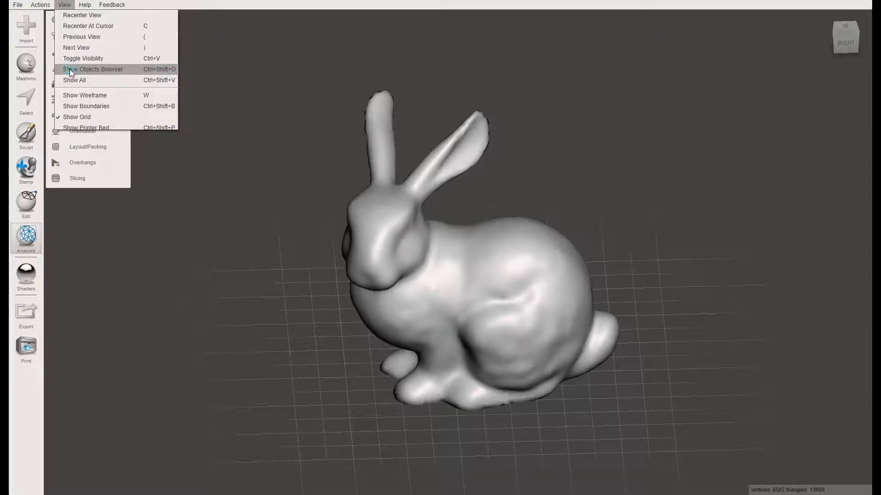
{"action": "left_click", "coordinate": [134, 70]}
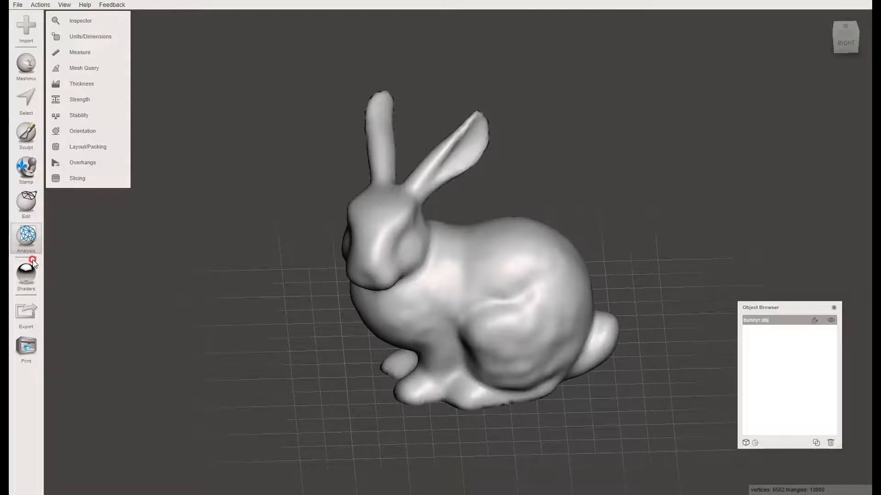
Step: Add a sphere primitive to the scene as a separate object at the bunny's back
{"action": "left_click", "coordinate": [27, 73]}
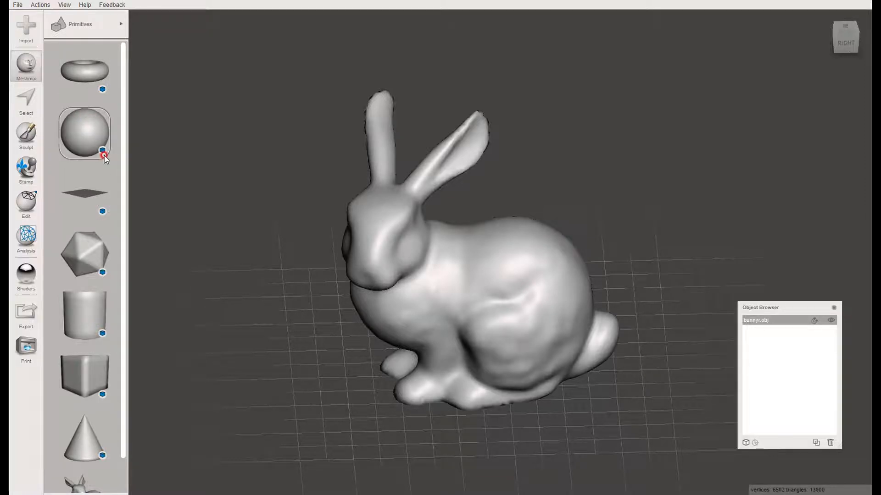
{"action": "left_click_drag", "start_coordinate": [91, 144], "coordinate": [499, 269]}
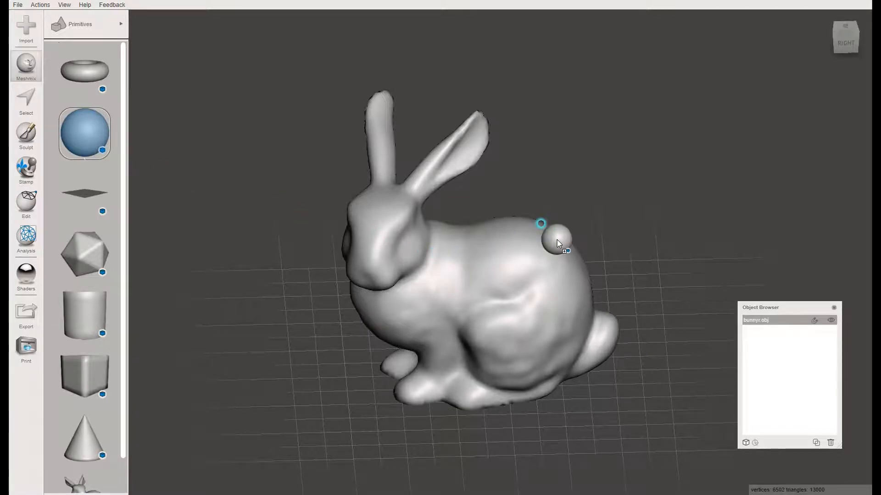
{"action": "left_click_drag", "start_coordinate": [556, 232], "coordinate": [557, 232]}
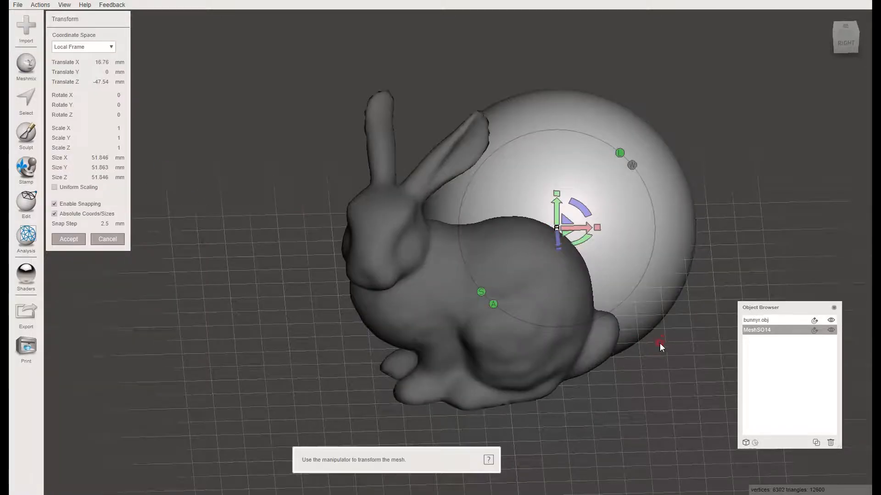
Step: Move the sphere above the bunny's back, to Translate Y 32.5 mm and Translate Z 0 mm
{"action": "right_click_drag", "start_coordinate": [687, 338], "coordinate": [580, 363]}
{"action": "middle_click_drag", "start_coordinate": [584, 353], "coordinate": [420, 273]}
{"action": "left_click_drag", "start_coordinate": [562, 280], "coordinate": [345, 334]}
{"action": "left_click_drag", "start_coordinate": [354, 301], "coordinate": [354, 142]}
{"action": "right_click_drag", "start_coordinate": [320, 206], "coordinate": [416, 248]}
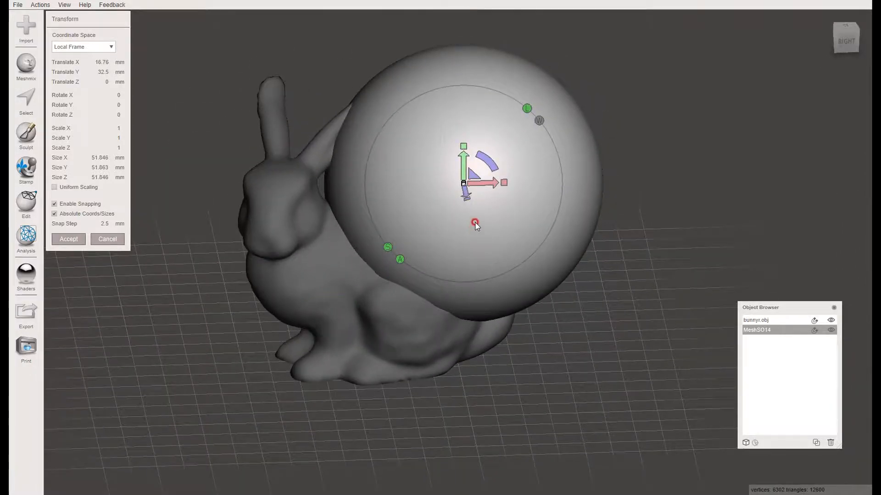
Step: Scale the sphere uniformly down to about 20 mm in diameter and accept the transform
{"action": "scroll", "coordinate": [472, 185], "scroll_direction": "up", "scroll_amount": 2}
{"action": "left_click_drag", "start_coordinate": [464, 170], "coordinate": [405, 238]}
{"action": "right_click_drag", "start_coordinate": [602, 247], "coordinate": [556, 268]}
{"action": "middle_click_drag", "start_coordinate": [556, 268], "coordinate": [563, 269]}
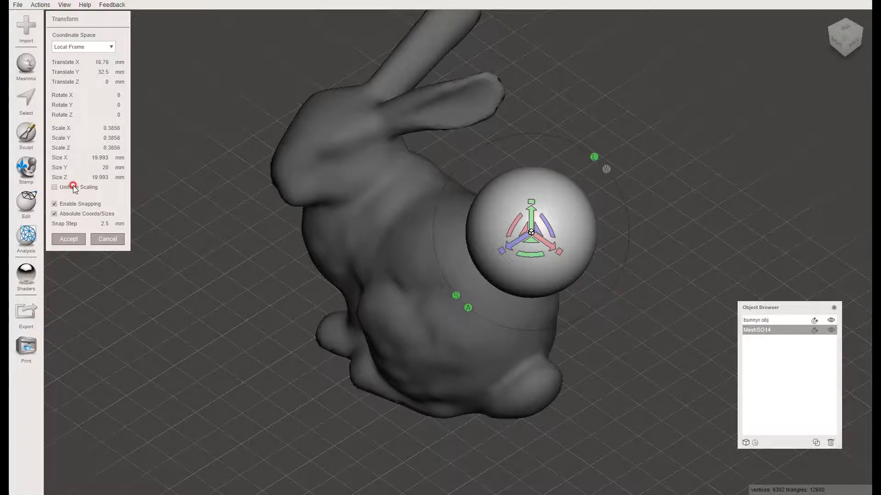
{"action": "left_click", "coordinate": [68, 241]}
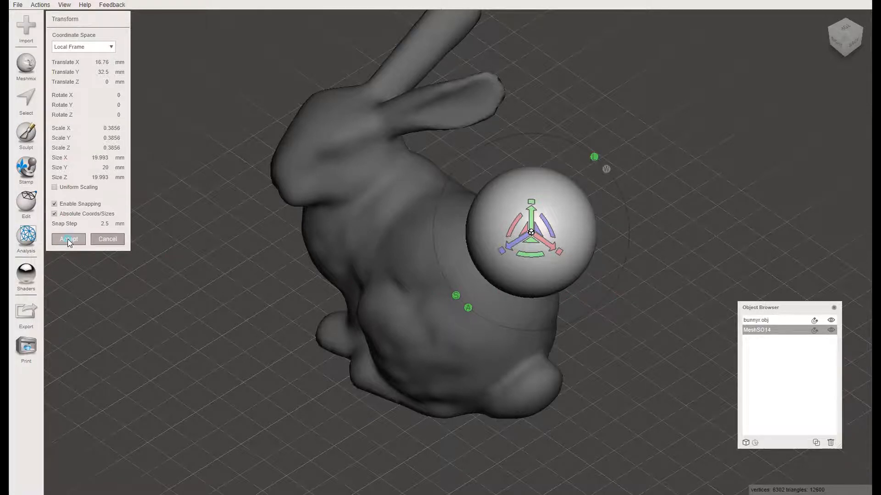
Step: Make the bunny the active object instead of the sphere
{"action": "right_click_drag", "start_coordinate": [342, 401], "coordinate": [472, 378]}
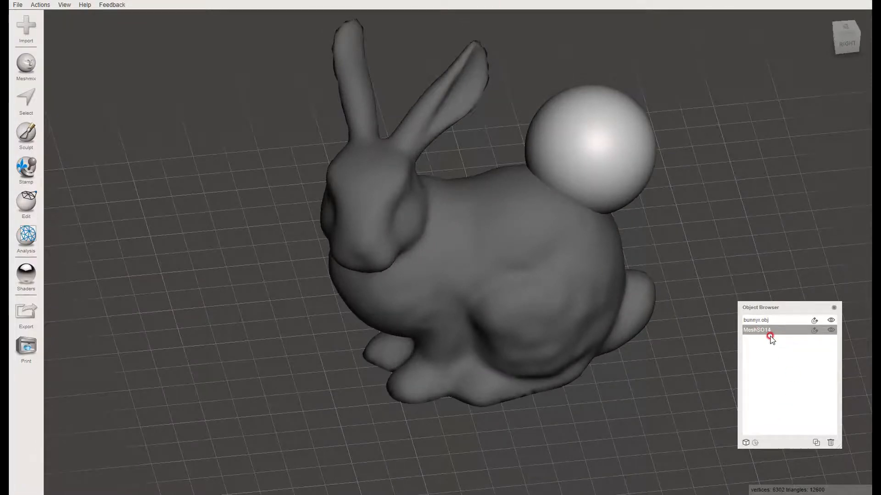
{"action": "left_click", "coordinate": [772, 321], "text": "shift"}
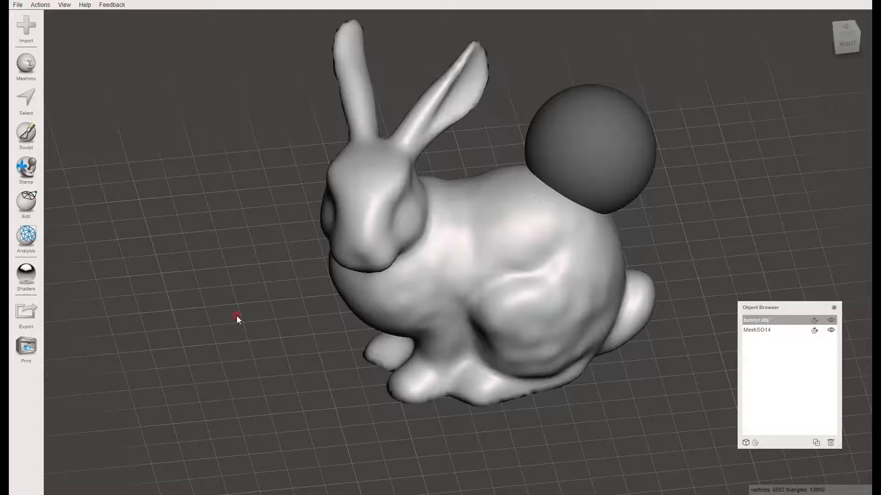
{"action": "right_click_drag", "start_coordinate": [236, 315], "coordinate": [250, 330]}
Step: Select a rounded patch of faces on the bunny's chest and shoulder with the size 55 Unwrap Brush
{"action": "left_click", "coordinate": [27, 98]}
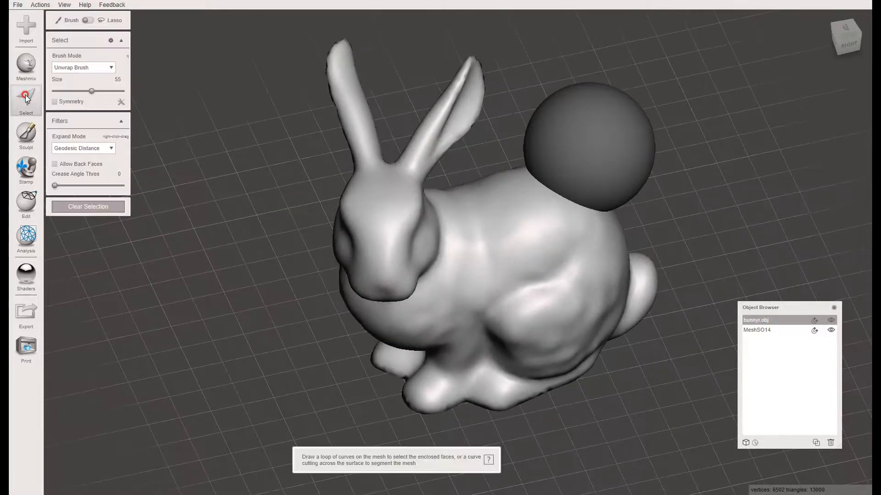
{"action": "mouse_move", "coordinate": [488, 305]}
{"action": "right_mouse_down"}
{"action": "mouse_move", "coordinate": [440, 271]}
{"action": "mouse_move", "coordinate": [477, 295]}
{"action": "right_mouse_up"}
{"action": "scroll", "coordinate": [477, 295], "scroll_direction": "down", "scroll_amount": 1}
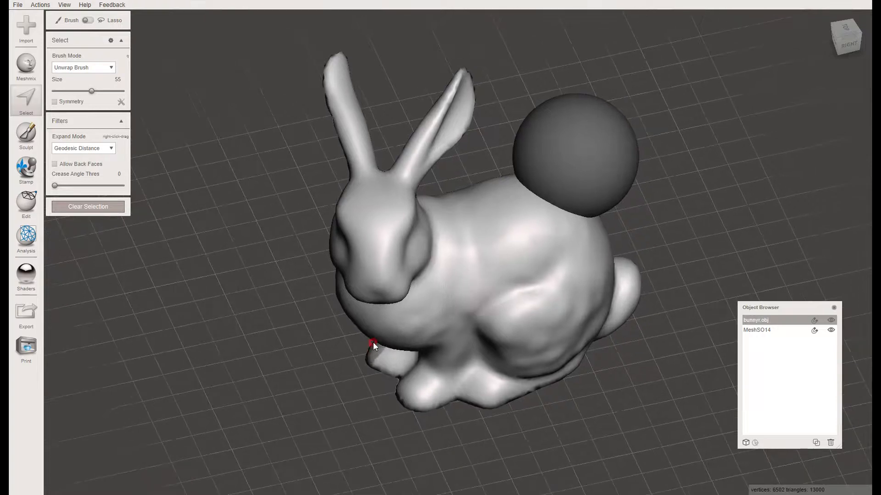
{"action": "scroll", "coordinate": [395, 351], "scroll_direction": "down", "scroll_amount": 1}
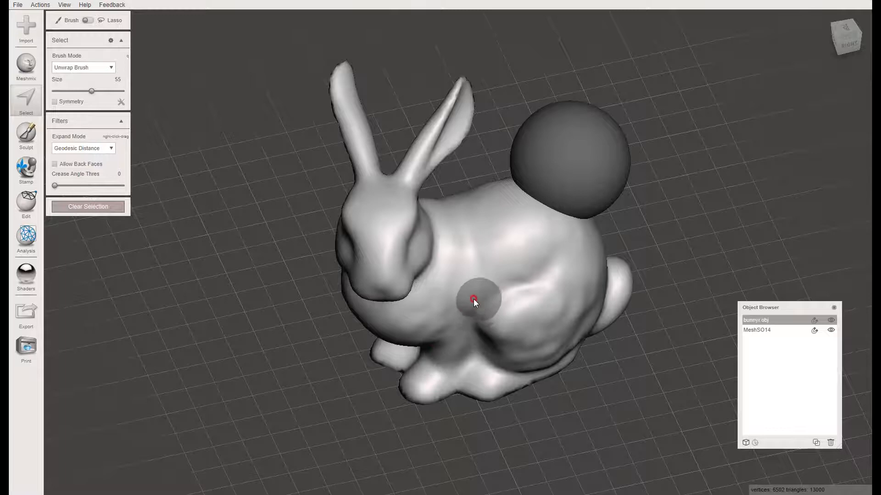
{"action": "scroll", "coordinate": [473, 297], "scroll_direction": "up", "scroll_amount": 3}
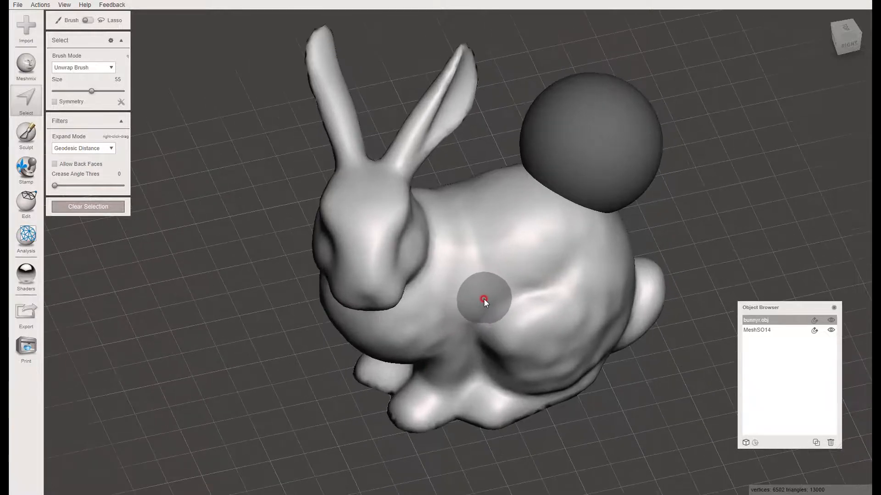
{"action": "scroll", "coordinate": [483, 298], "scroll_direction": "down", "scroll_amount": 1}
{"action": "mouse_move", "coordinate": [619, 415]}
{"action": "right_mouse_down"}
{"action": "mouse_move", "coordinate": [613, 396]}
{"action": "mouse_move", "coordinate": [620, 410]}
{"action": "right_mouse_up"}
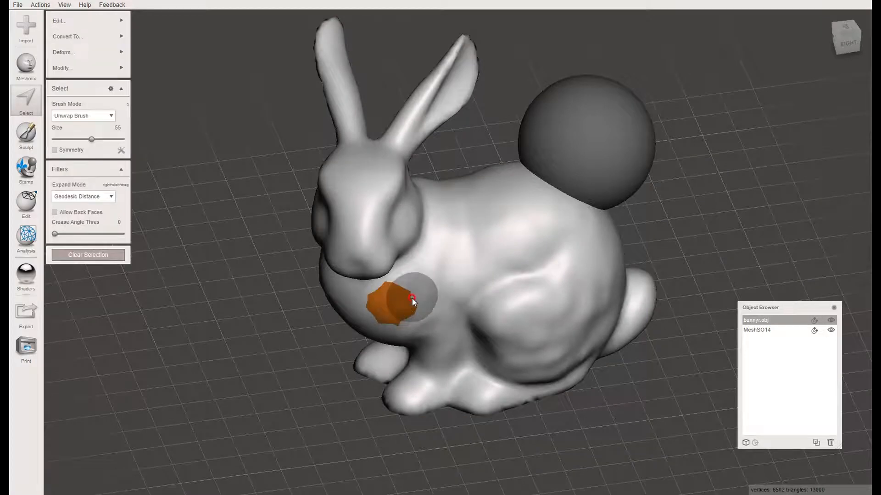
{"action": "left_click_drag", "start_coordinate": [435, 288], "coordinate": [447, 274]}
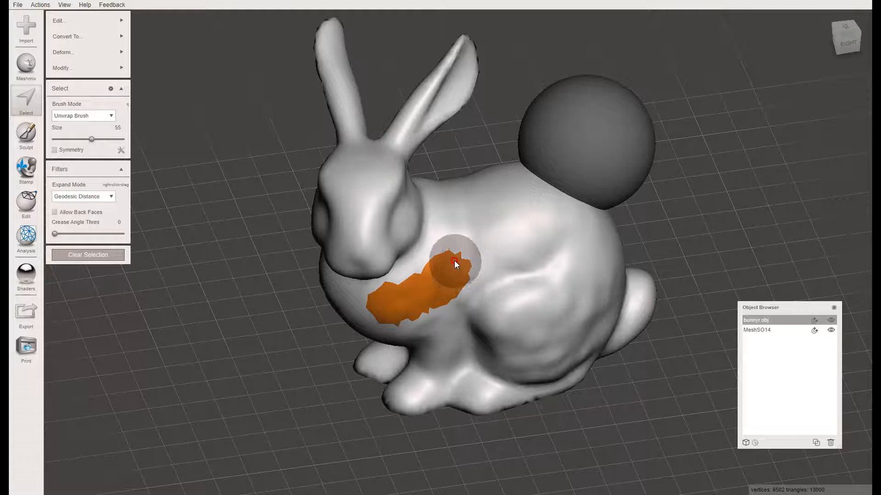
{"action": "mouse_move", "coordinate": [452, 260]}
{"action": "left_mouse_down"}
{"action": "mouse_move", "coordinate": [398, 318]}
{"action": "mouse_move", "coordinate": [415, 324]}
{"action": "mouse_move", "coordinate": [457, 279]}
{"action": "mouse_move", "coordinate": [392, 306]}
{"action": "left_mouse_up"}
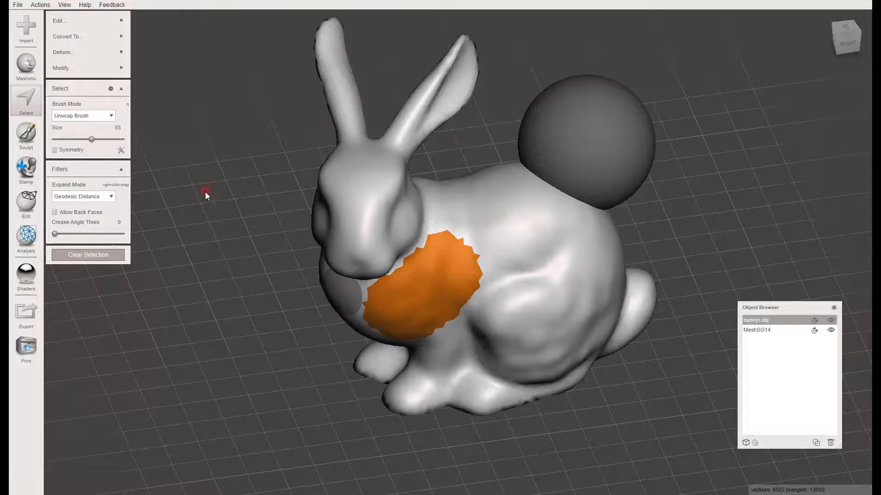
Step: Erase and fill the selected chest patch using the Smooth MVC fill type
{"action": "left_click", "coordinate": [109, 21]}
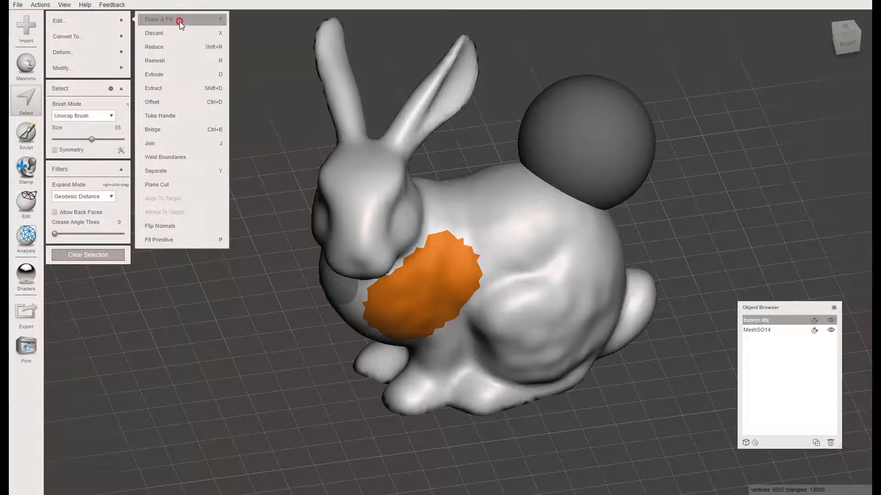
{"action": "left_click", "coordinate": [205, 21]}
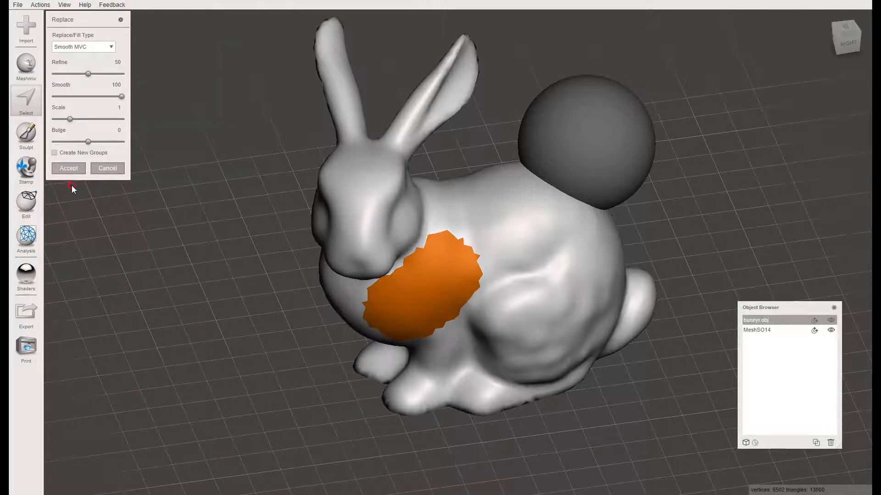
{"action": "left_click", "coordinate": [67, 168]}
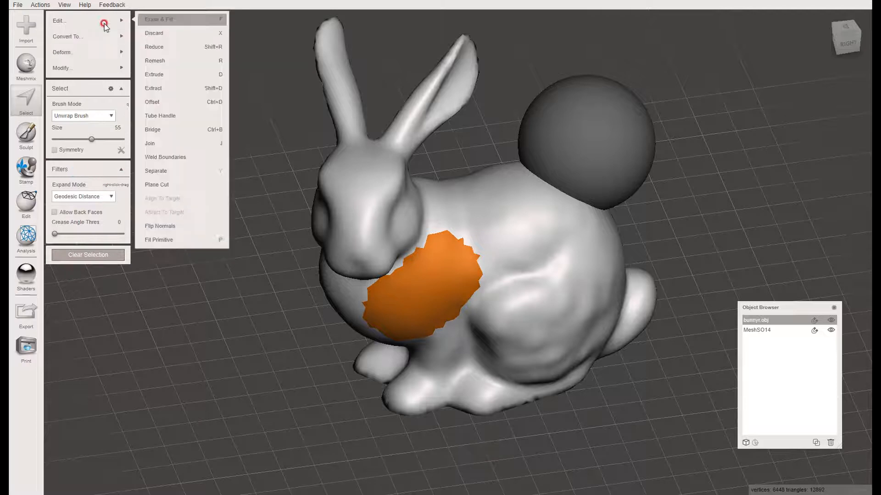
Step: Try extruding the selected chest patch inward with an offset of about -4.77 mm and Constant direction
{"action": "mouse_move", "coordinate": [345, 251]}
{"action": "right_mouse_down"}
{"action": "mouse_move", "coordinate": [258, 296]}
{"action": "mouse_move", "coordinate": [312, 353]}
{"action": "right_mouse_up"}
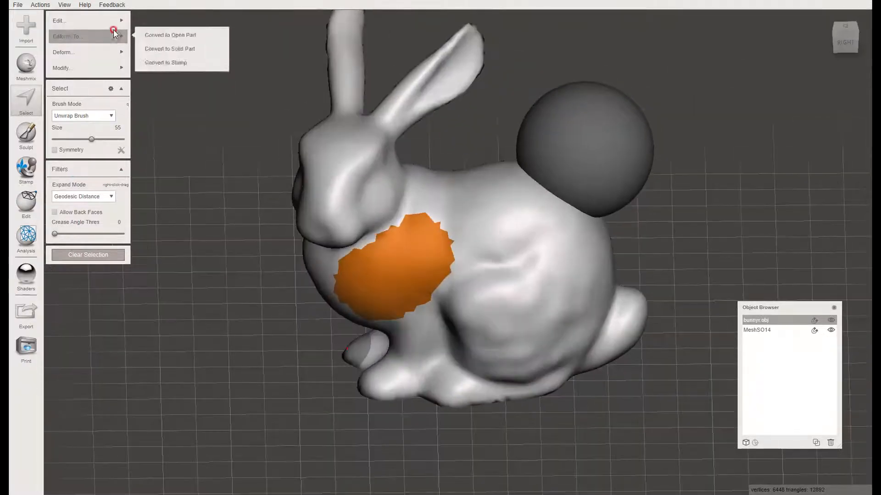
{"action": "mouse_move", "coordinate": [116, 23]}
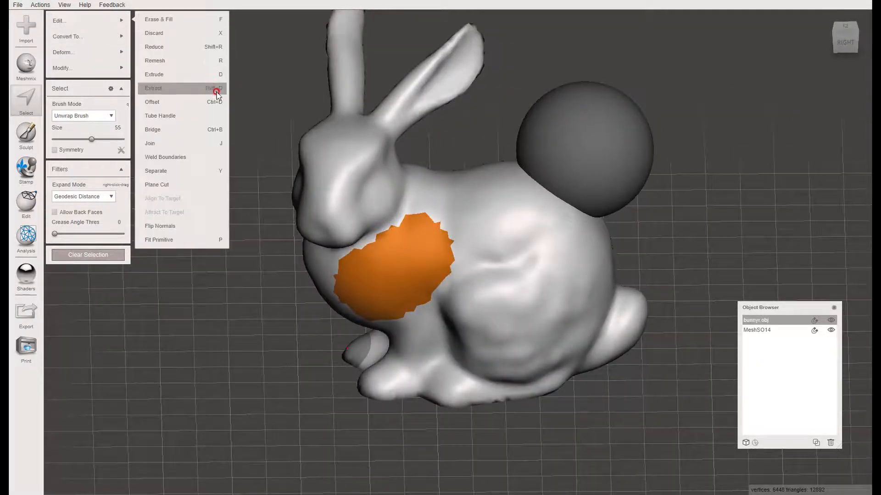
{"action": "left_click", "coordinate": [215, 74]}
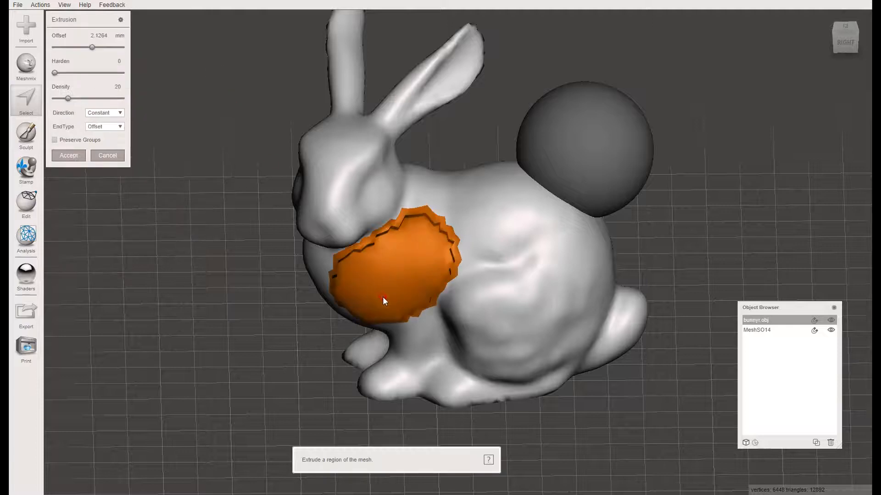
{"action": "right_click_drag", "start_coordinate": [422, 379], "coordinate": [271, 290]}
{"action": "mouse_move", "coordinate": [92, 47]}
{"action": "left_mouse_down"}
{"action": "mouse_move", "coordinate": [75, 48]}
{"action": "mouse_move", "coordinate": [137, 44]}
{"action": "mouse_move", "coordinate": [51, 59]}
{"action": "mouse_move", "coordinate": [124, 48]}
{"action": "mouse_move", "coordinate": [69, 51]}
{"action": "mouse_move", "coordinate": [77, 52]}
{"action": "left_mouse_up"}
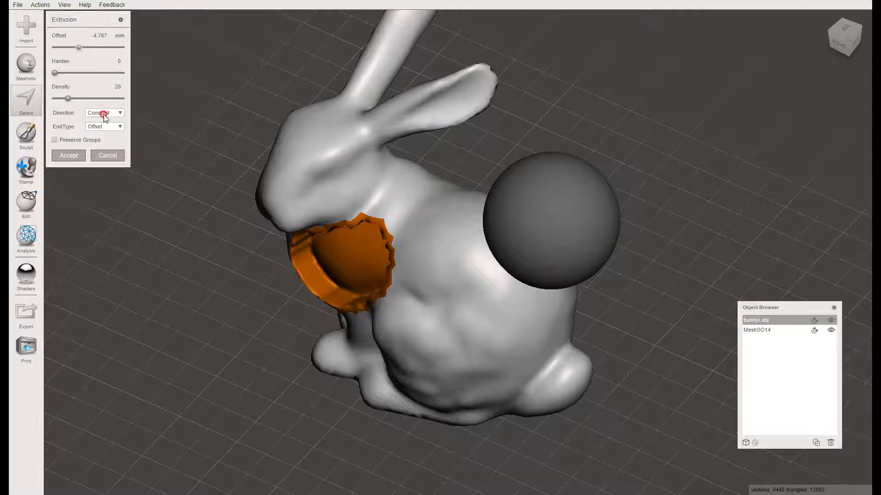
{"action": "left_click", "coordinate": [107, 155]}
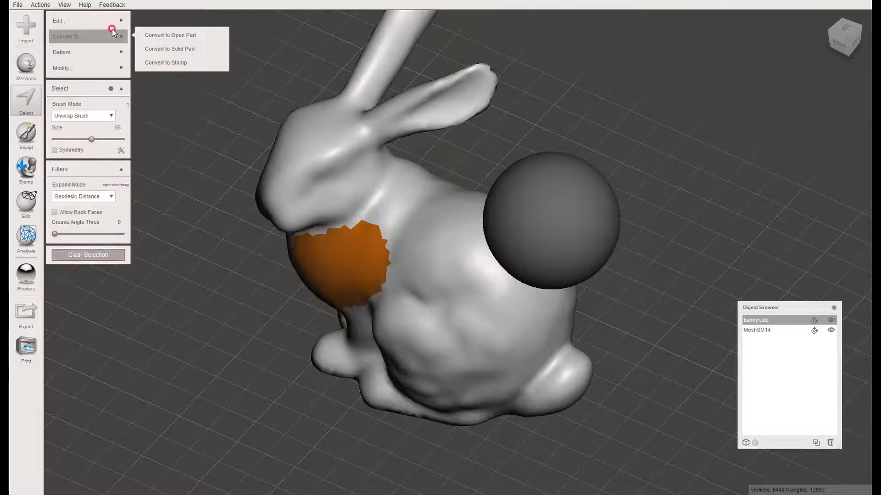
Step: Clear the face selection on the bunny's chest
{"action": "mouse_move", "coordinate": [113, 37]}
{"action": "mouse_move", "coordinate": [108, 69]}
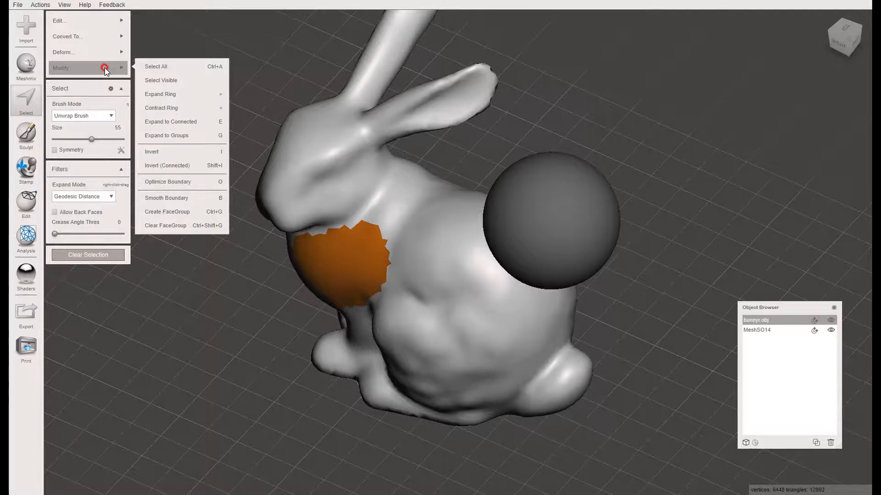
{"action": "left_click", "coordinate": [102, 255]}
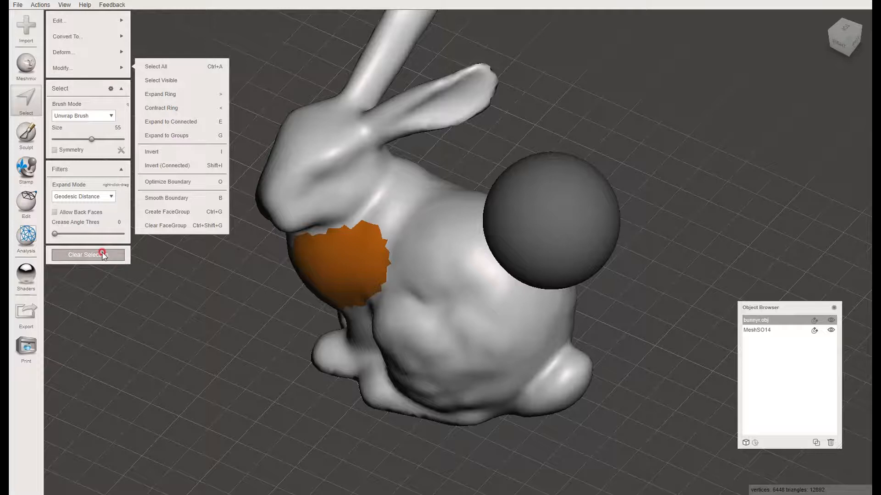
{"action": "left_click", "coordinate": [102, 255]}
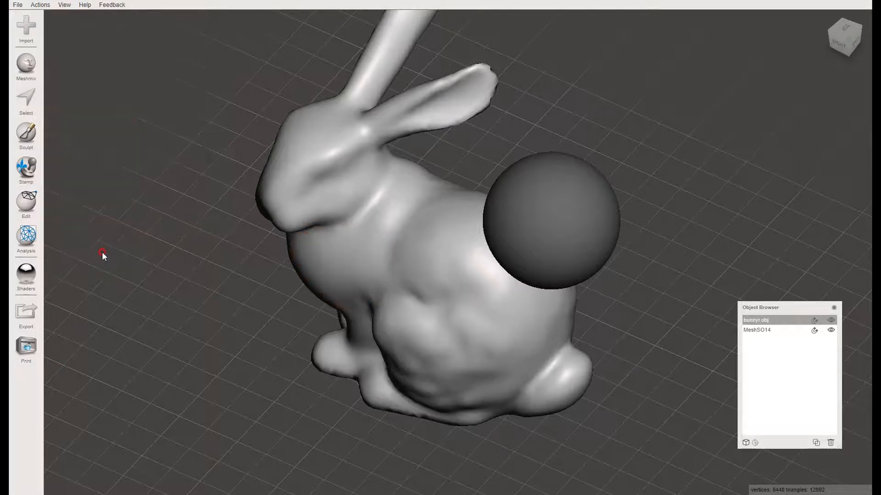
Step: Hide the sphere so that only the bunny is displayed
{"action": "right_click_drag", "start_coordinate": [182, 288], "coordinate": [71, 181]}
{"action": "left_click", "coordinate": [27, 102]}
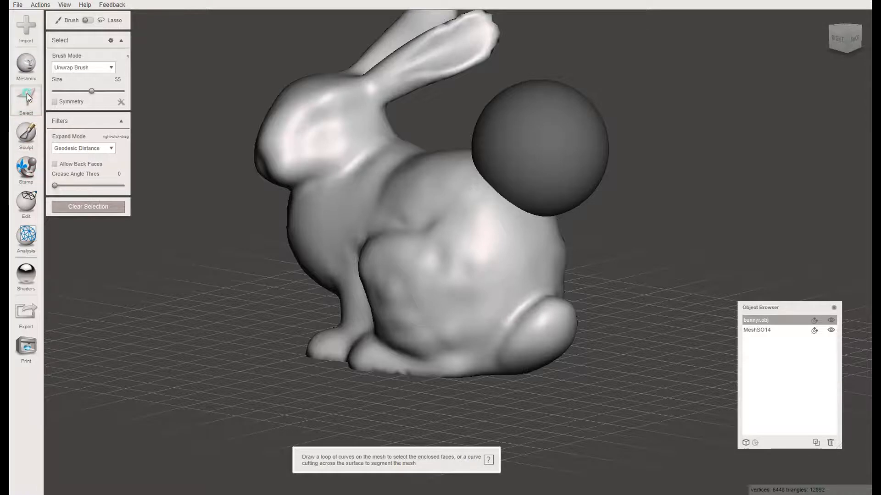
{"action": "left_click", "coordinate": [833, 331]}
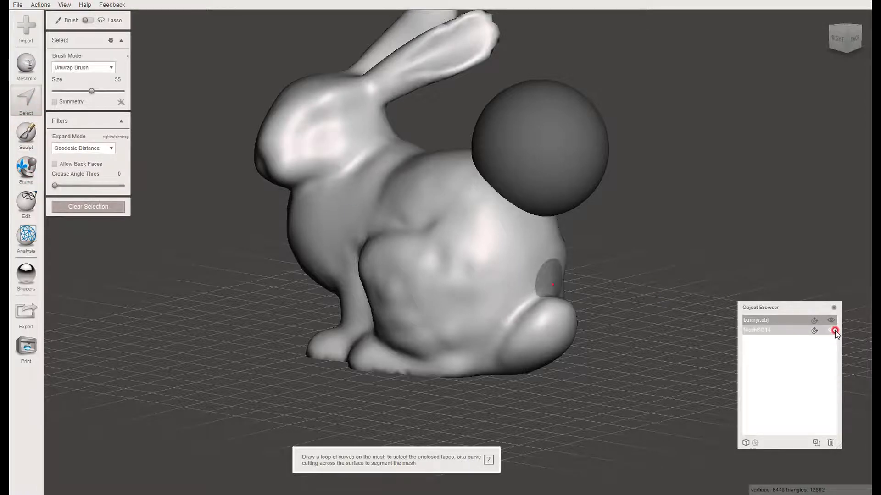
{"action": "left_click", "coordinate": [833, 332]}
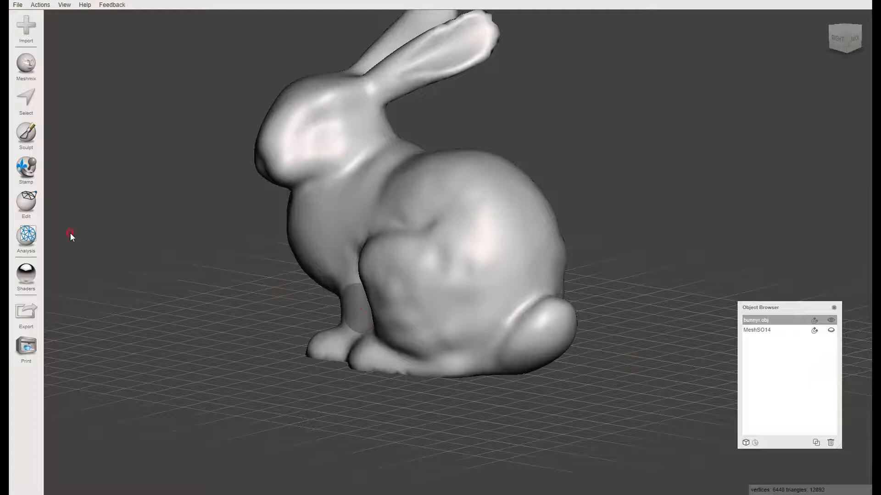
Step: Start a Plane Cut on the bunny and tilt the cutting plane steeply across the body behind the front legs
{"action": "left_click", "coordinate": [43, 205]}
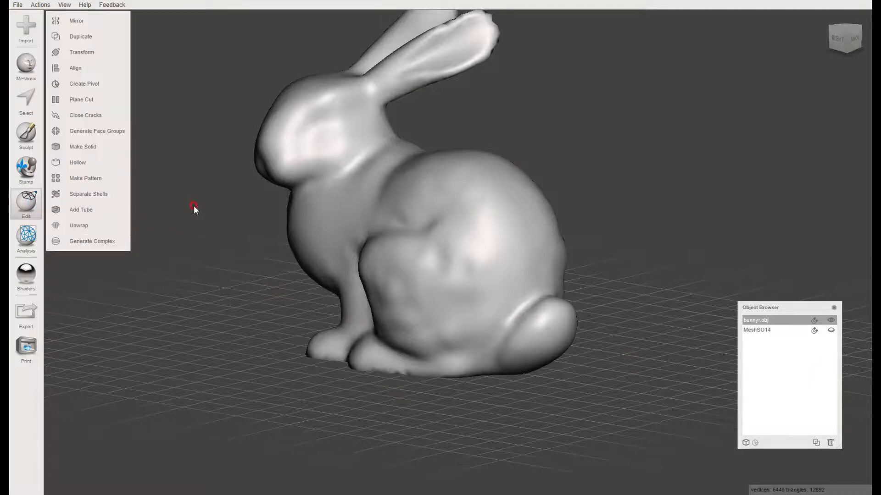
{"action": "mouse_move", "coordinate": [202, 213]}
{"action": "right_mouse_down"}
{"action": "mouse_move", "coordinate": [229, 236]}
{"action": "mouse_move", "coordinate": [245, 267]}
{"action": "right_mouse_up"}
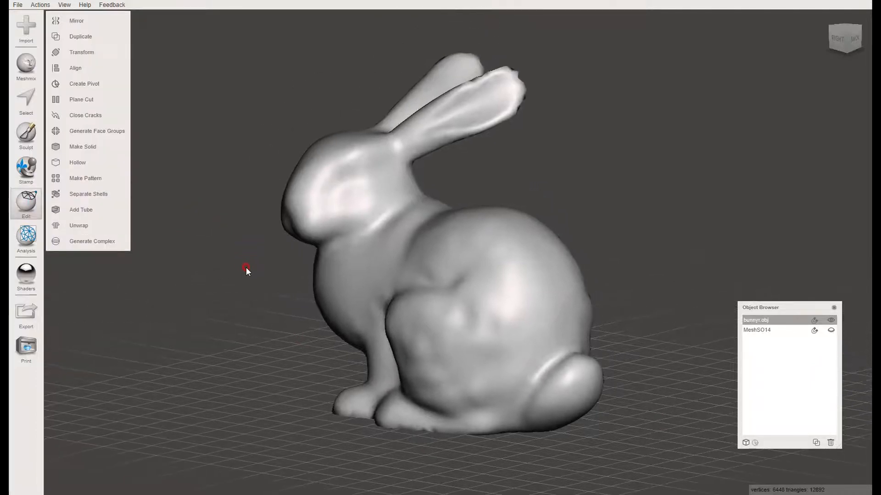
{"action": "mouse_move", "coordinate": [250, 276]}
{"action": "left_mouse_down"}
{"action": "mouse_move", "coordinate": [246, 287]}
{"action": "mouse_move", "coordinate": [277, 301]}
{"action": "mouse_move", "coordinate": [279, 279]}
{"action": "left_mouse_up"}
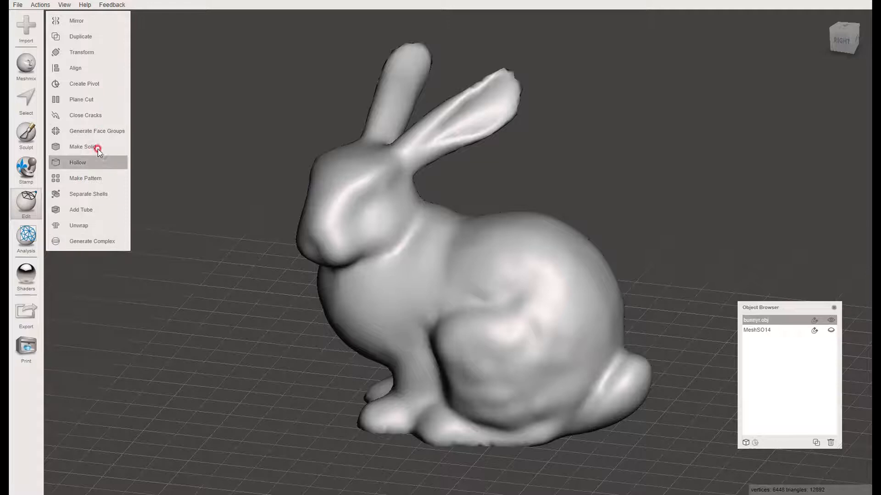
{"action": "left_click", "coordinate": [106, 100]}
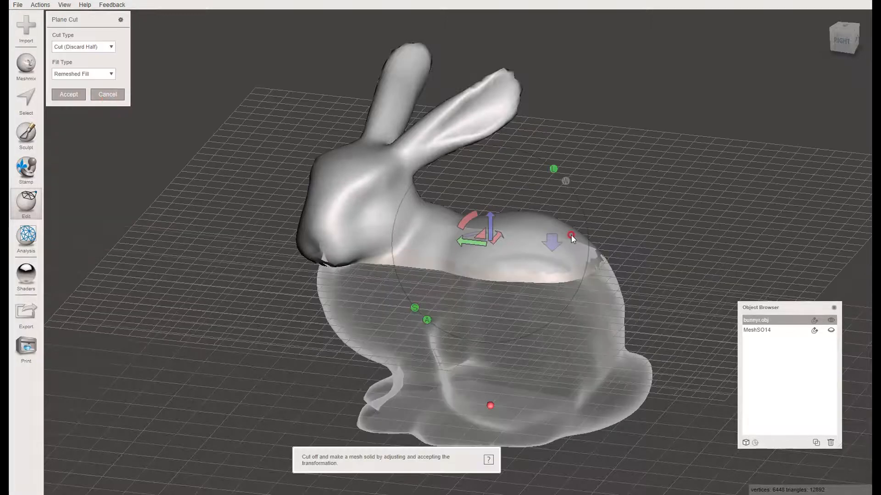
{"action": "right_click_drag", "start_coordinate": [637, 194], "coordinate": [688, 183]}
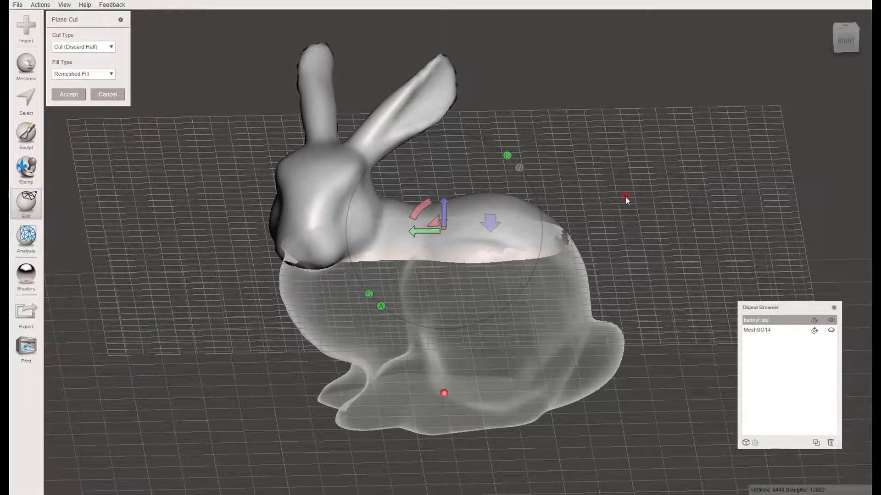
{"action": "mouse_move", "coordinate": [626, 236]}
{"action": "right_mouse_down"}
{"action": "mouse_move", "coordinate": [621, 190]}
{"action": "mouse_move", "coordinate": [615, 231]}
{"action": "mouse_move", "coordinate": [593, 229]}
{"action": "mouse_move", "coordinate": [634, 226]}
{"action": "right_mouse_up"}
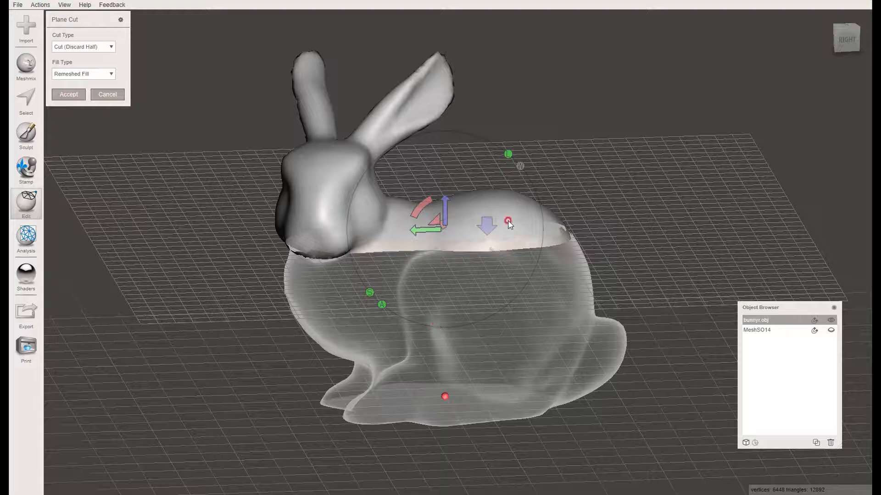
{"action": "left_click_drag", "start_coordinate": [421, 203], "coordinate": [414, 239]}
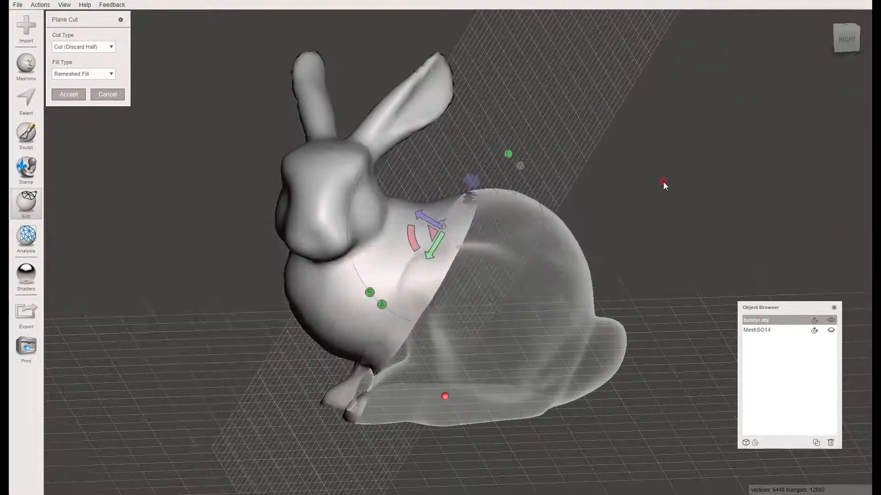
Step: In the orthographic right view, shift the cutting plane to the bunny's neck and rotate it to a shallower slope
{"action": "left_click", "coordinate": [849, 42]}
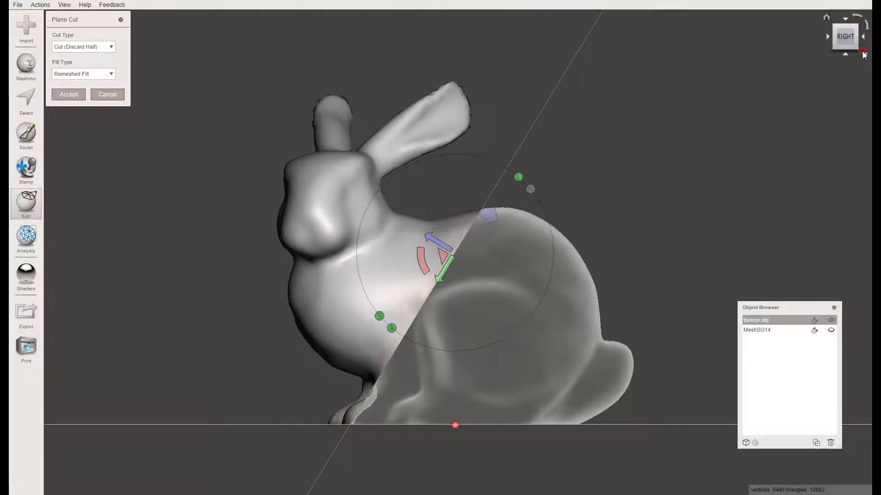
{"action": "left_click", "coordinate": [863, 52]}
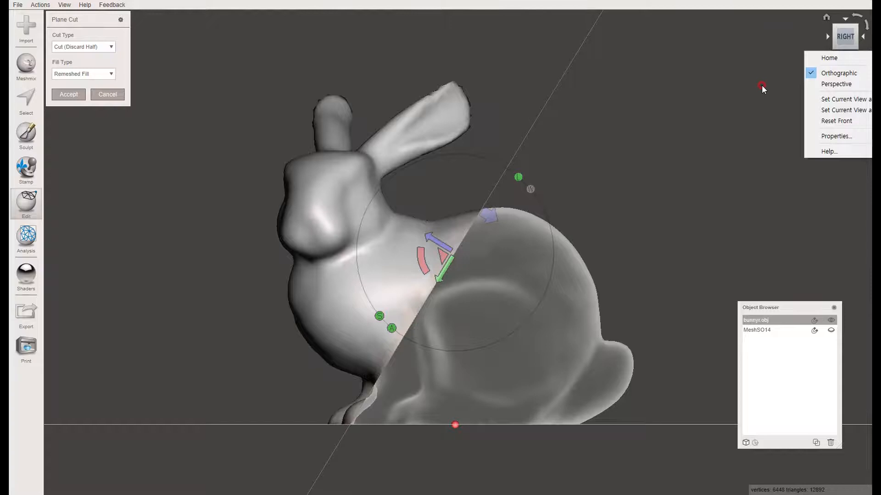
{"action": "left_click", "coordinate": [665, 125]}
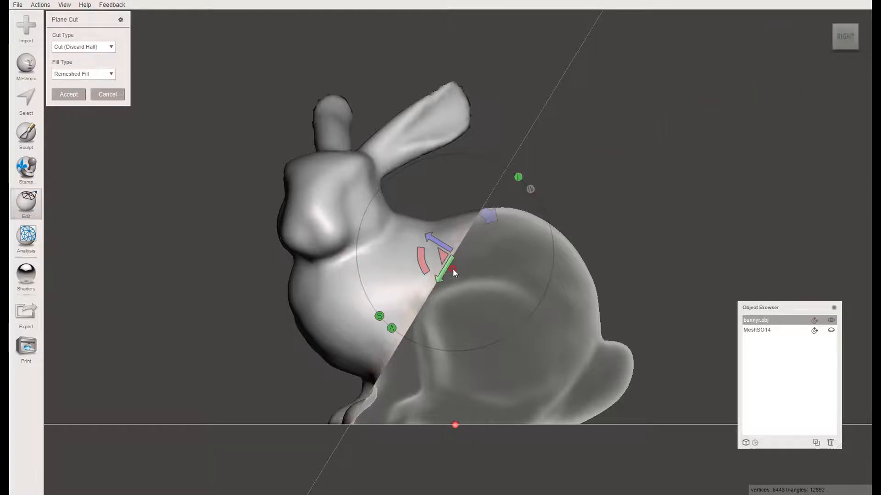
{"action": "left_click_drag", "start_coordinate": [440, 248], "coordinate": [386, 202]}
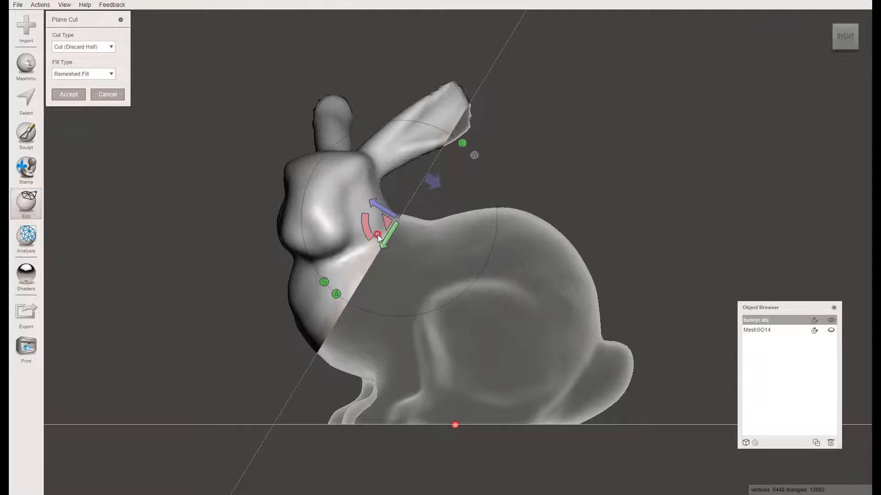
{"action": "left_click_drag", "start_coordinate": [368, 235], "coordinate": [383, 228]}
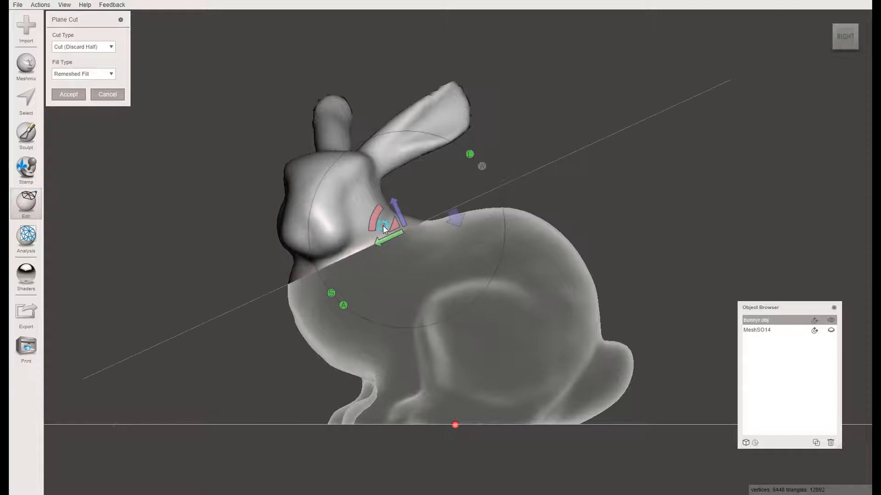
Step: Readjust the plane diagonally below the head and accept the cut with Cut (Discard Half) and Remeshed Fill, keeping the head and ears
{"action": "left_click", "coordinate": [394, 212]}
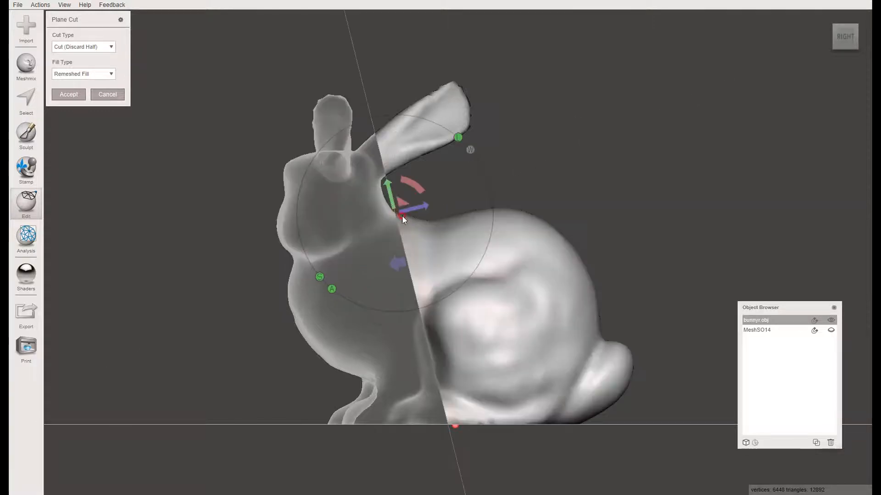
{"action": "left_click_drag", "start_coordinate": [419, 189], "coordinate": [326, 199]}
{"action": "left_click_drag", "start_coordinate": [390, 205], "coordinate": [392, 244]}
{"action": "right_click_drag", "start_coordinate": [200, 270], "coordinate": [138, 197]}
{"action": "left_click", "coordinate": [60, 95]}
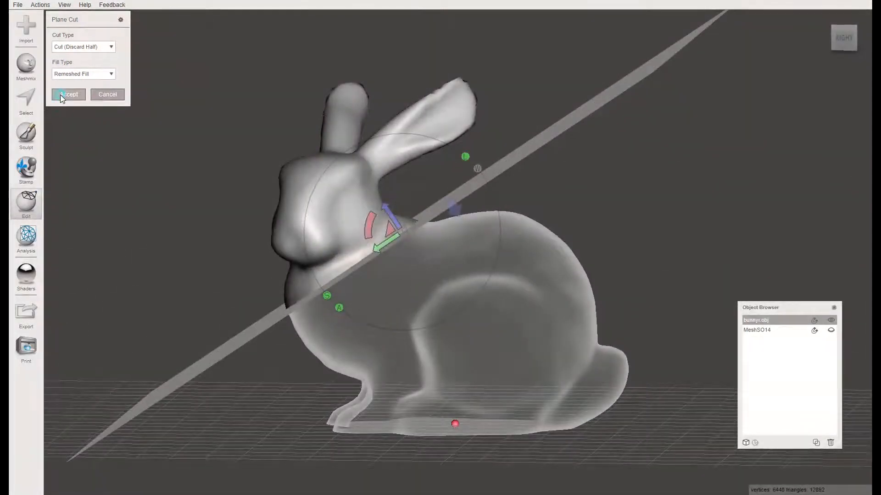
Step: Sculpt the side of the bunny's head with the Drag brush, reducing the brush size to 39
{"action": "right_click_drag", "start_coordinate": [380, 260], "coordinate": [373, 288]}
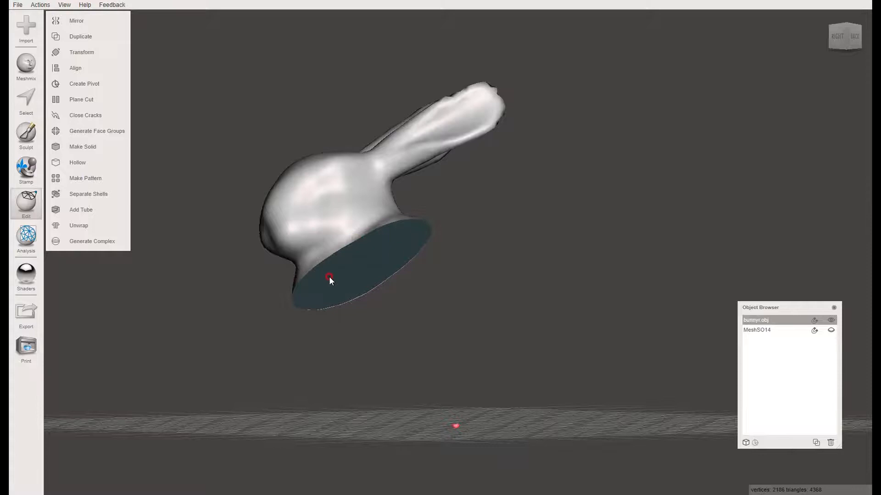
{"action": "right_click_drag", "start_coordinate": [265, 153], "coordinate": [237, 239]}
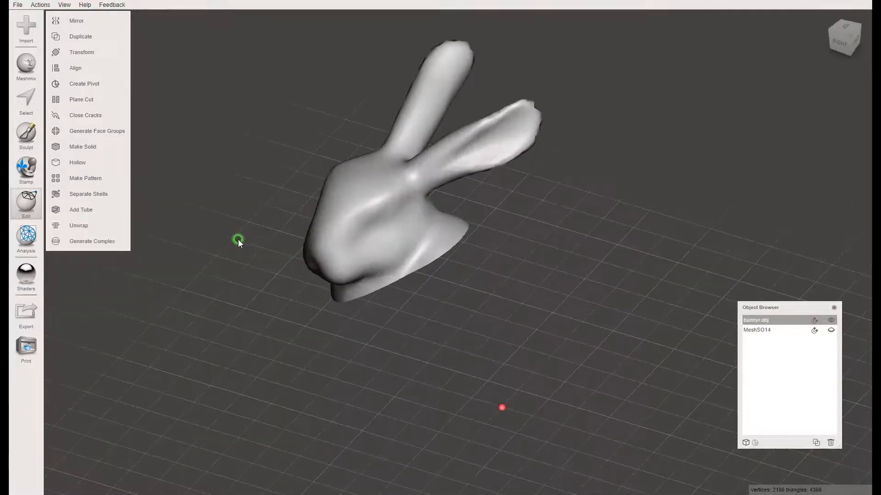
{"action": "mouse_move", "coordinate": [466, 197]}
{"action": "right_mouse_down"}
{"action": "mouse_move", "coordinate": [359, 196]}
{"action": "mouse_move", "coordinate": [450, 180]}
{"action": "mouse_move", "coordinate": [395, 177]}
{"action": "mouse_move", "coordinate": [392, 165]}
{"action": "mouse_move", "coordinate": [417, 184]}
{"action": "mouse_move", "coordinate": [447, 179]}
{"action": "mouse_move", "coordinate": [461, 188]}
{"action": "right_mouse_up"}
{"action": "scroll", "coordinate": [461, 188], "scroll_direction": "up", "scroll_amount": 5}
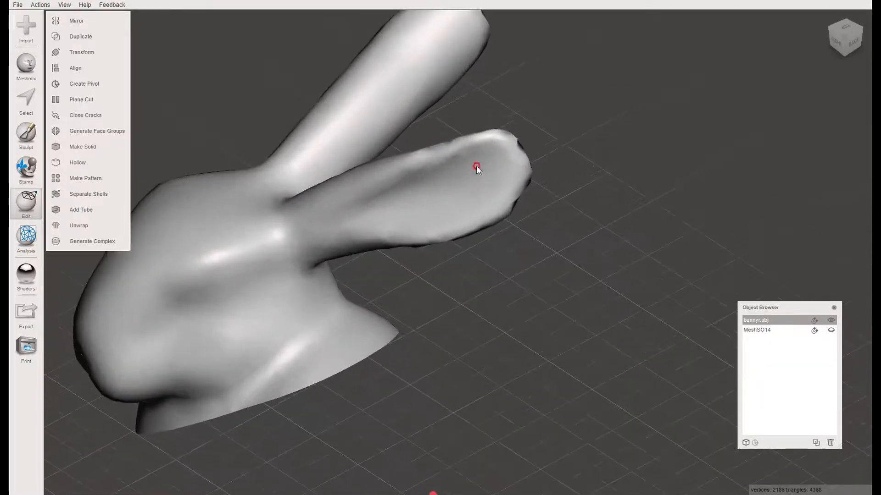
{"action": "right_click_drag", "start_coordinate": [425, 183], "coordinate": [463, 156]}
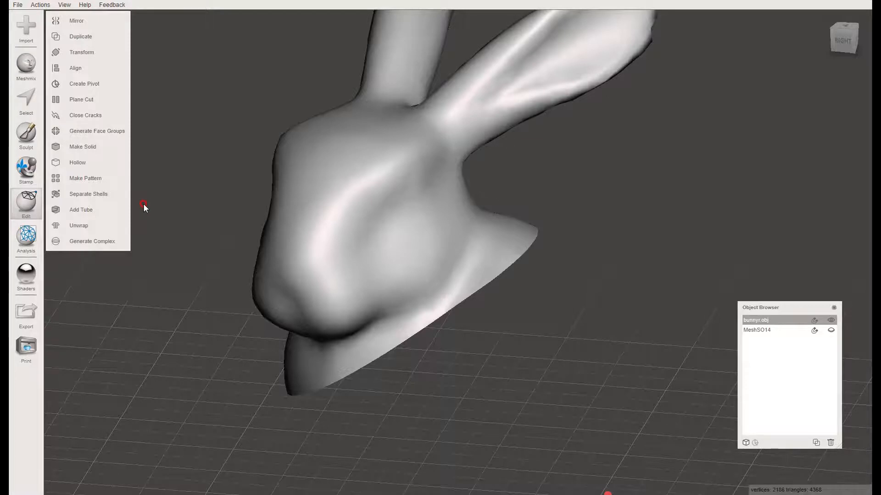
{"action": "left_click", "coordinate": [28, 136]}
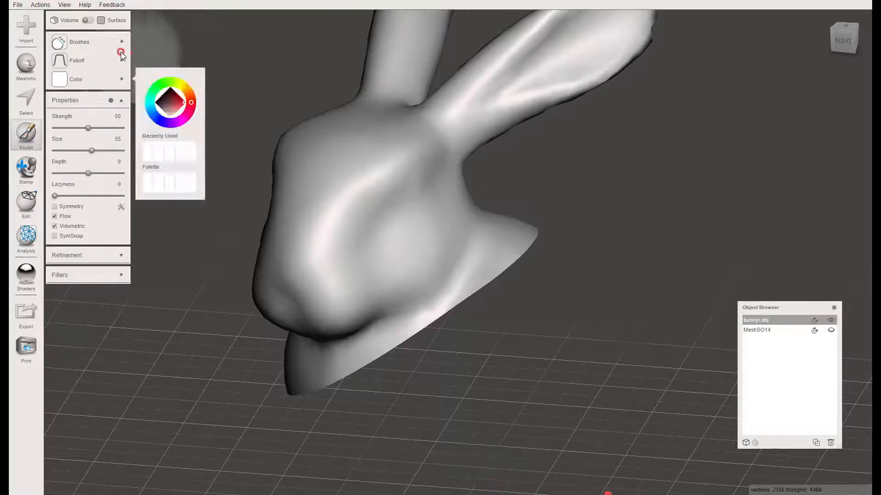
{"action": "left_click", "coordinate": [110, 49]}
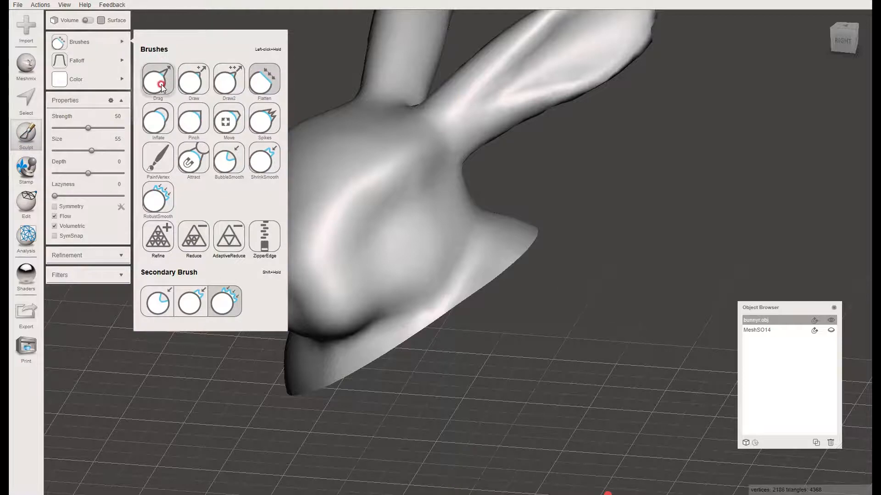
{"action": "left_click", "coordinate": [262, 85]}
{"action": "left_click", "coordinate": [269, 125]}
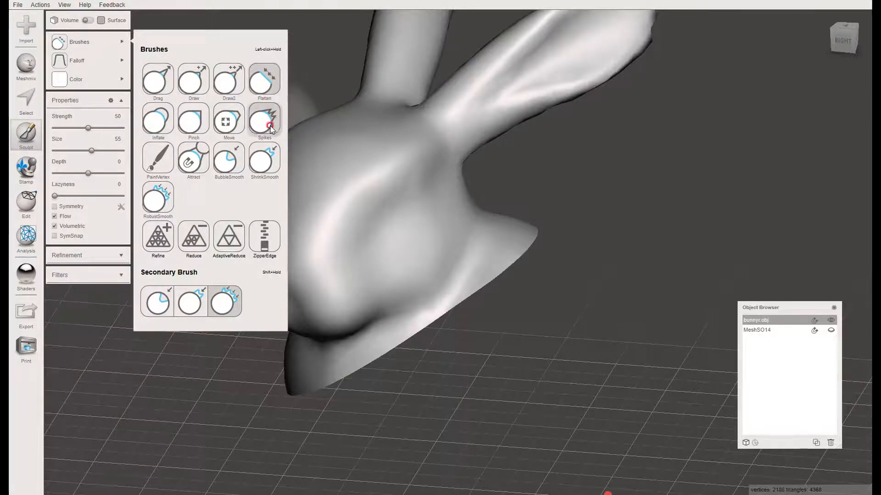
{"action": "left_click", "coordinate": [242, 112]}
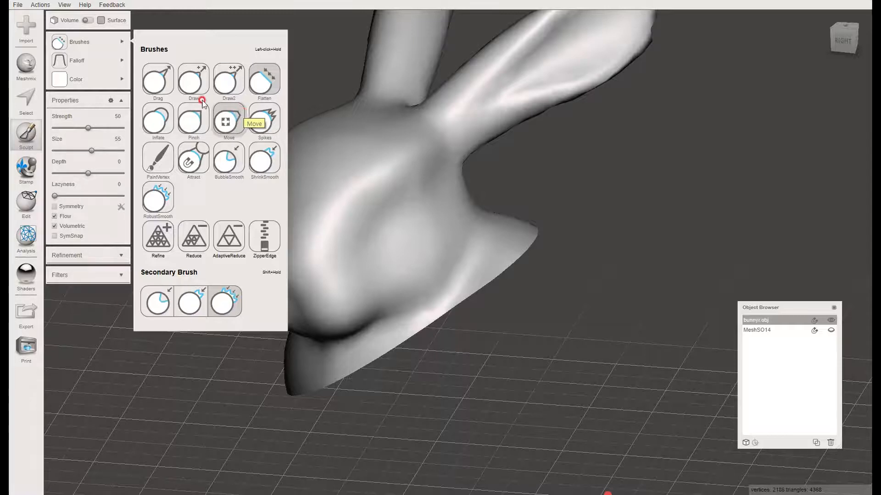
{"action": "left_click", "coordinate": [158, 82]}
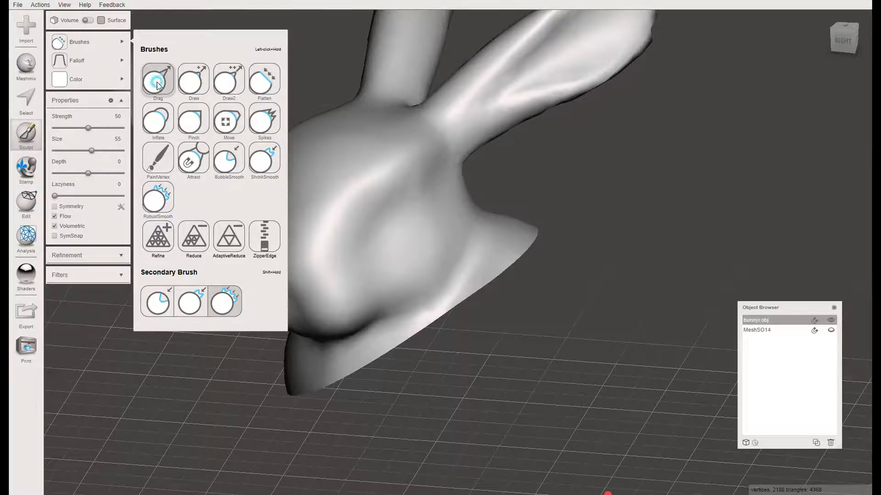
{"action": "left_click", "coordinate": [157, 84]}
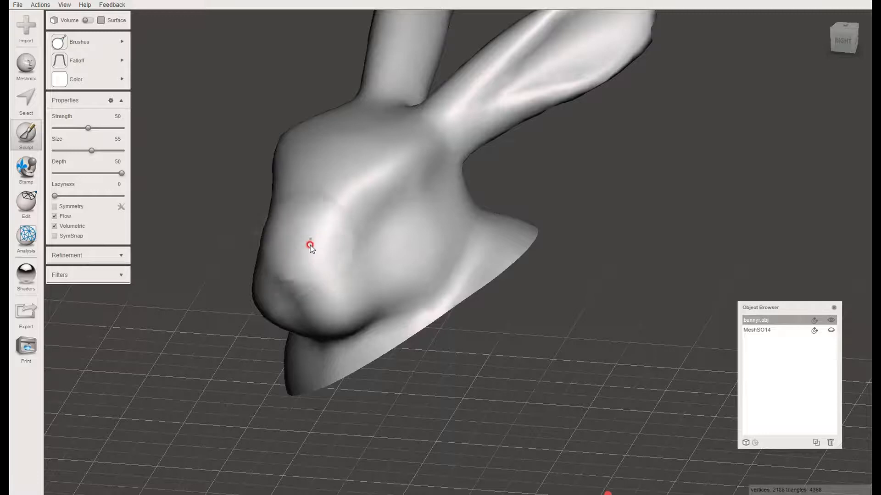
{"action": "mouse_move", "coordinate": [90, 150]}
{"action": "left_mouse_down"}
{"action": "mouse_move", "coordinate": [64, 150]}
{"action": "mouse_move", "coordinate": [81, 150]}
{"action": "left_mouse_up"}
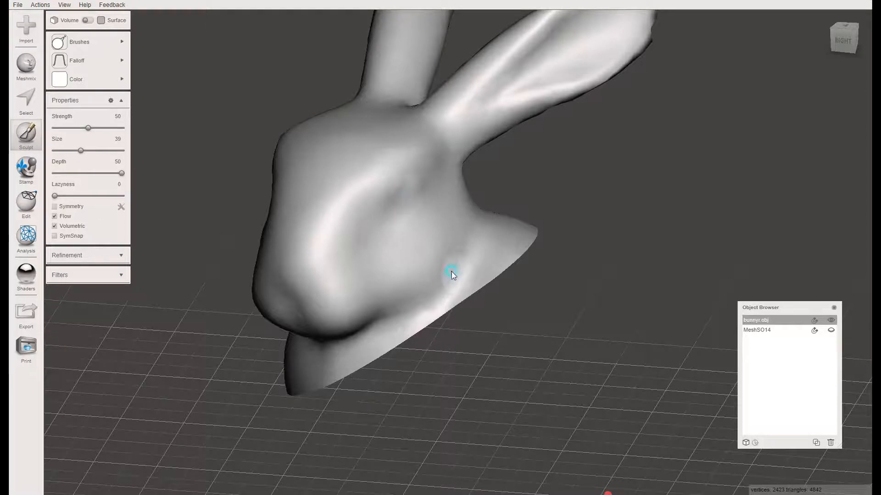
Step: Raise a small round eye bump on each side of the bunny's head with the Draw2 sculpting brush
{"action": "left_click", "coordinate": [120, 41]}
{"action": "left_click", "coordinate": [192, 85]}
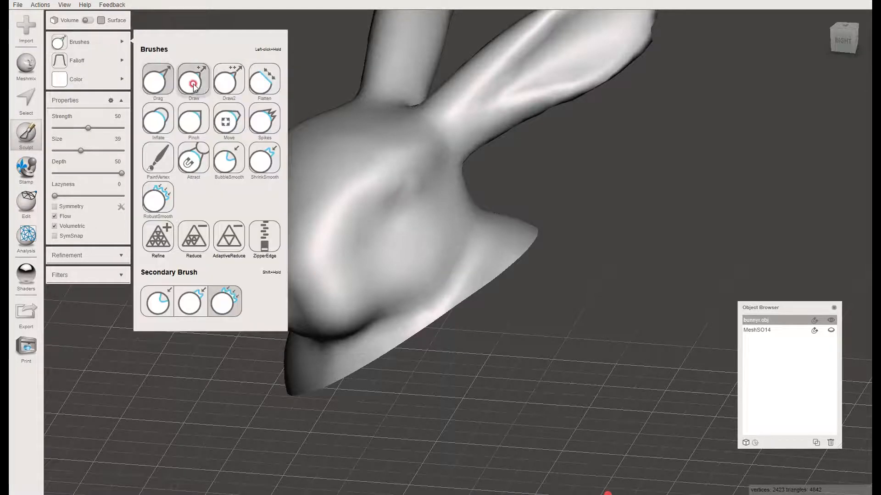
{"action": "left_click", "coordinate": [229, 82]}
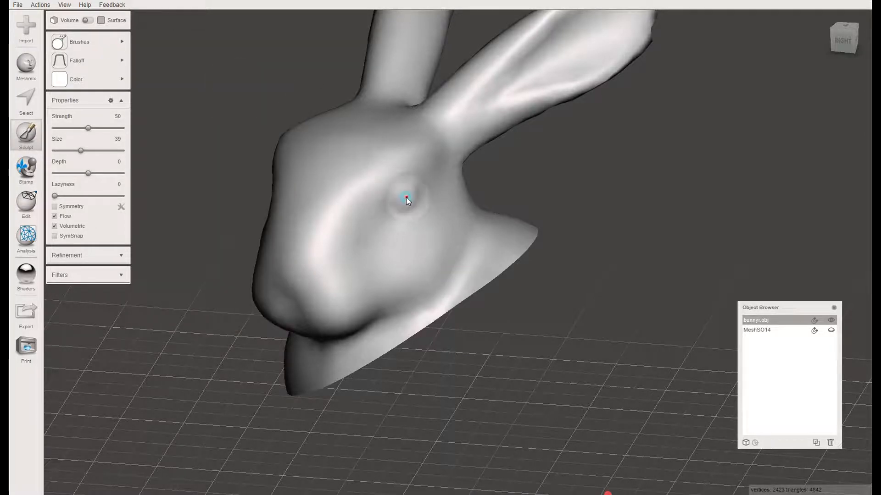
{"action": "mouse_move", "coordinate": [206, 393]}
{"action": "right_mouse_down"}
{"action": "mouse_move", "coordinate": [342, 395]}
{"action": "mouse_move", "coordinate": [487, 356]}
{"action": "right_mouse_up"}
{"action": "left_click", "coordinate": [716, 139]}
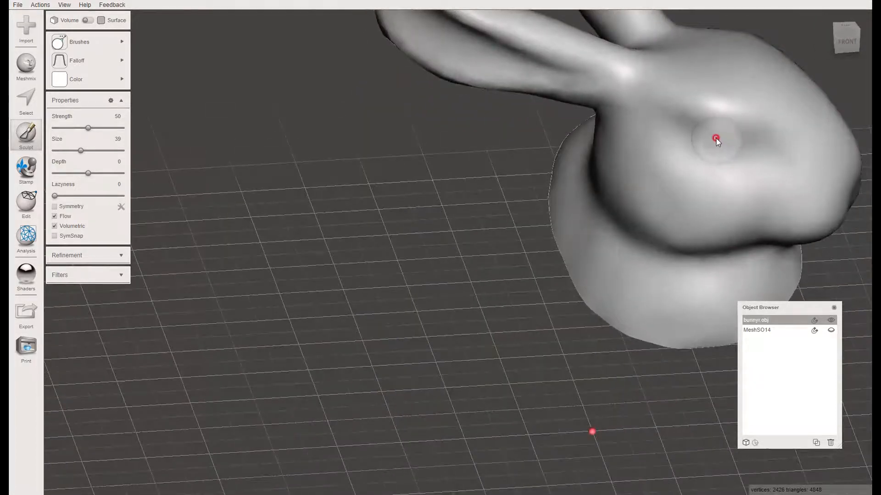
{"action": "right_click_drag", "start_coordinate": [699, 153], "coordinate": [335, 302]}
{"action": "left_click_drag", "start_coordinate": [335, 301], "coordinate": [321, 285]}
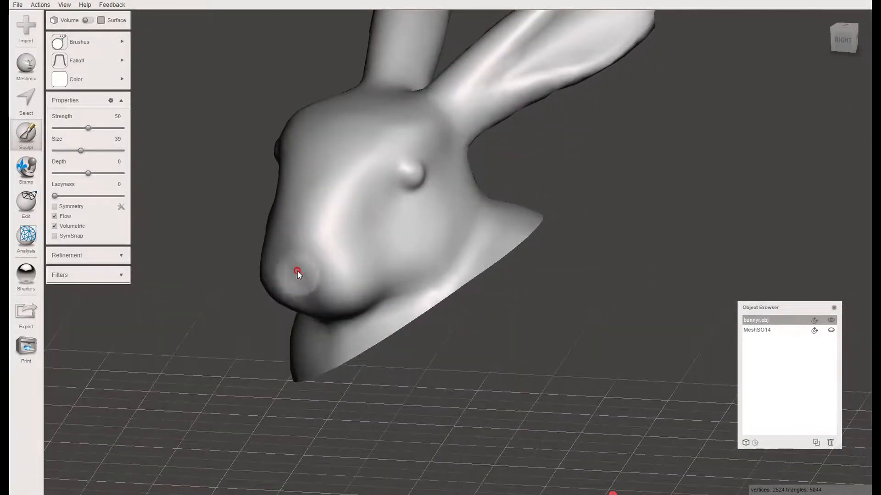
Step: Sculpt the front of the bunny's muzzle with the BubbleSmooth brush at size 20
{"action": "right_click_drag", "start_coordinate": [319, 282], "coordinate": [331, 269]}
{"action": "left_click", "coordinate": [69, 41]}
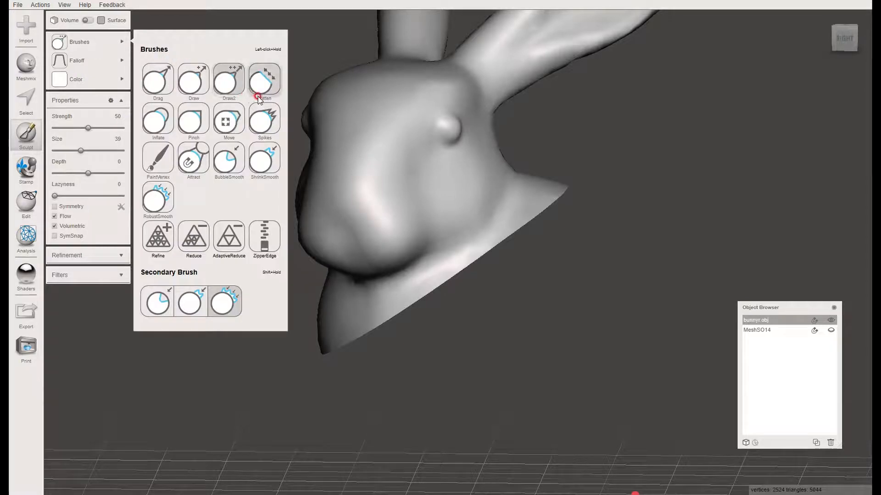
{"action": "left_click", "coordinate": [232, 163]}
{"action": "left_click_drag", "start_coordinate": [81, 151], "coordinate": [68, 150]}
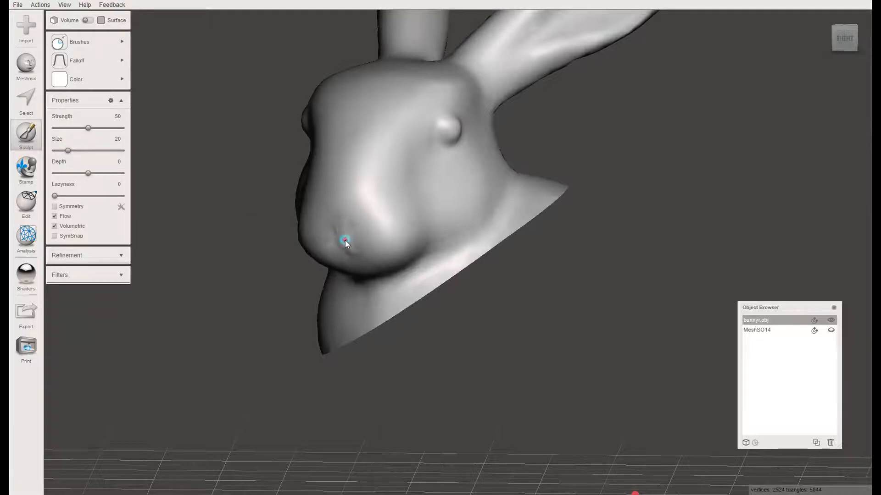
Step: Work over the same area of the bunny's muzzle with the Flatten brush at size 20
{"action": "left_click", "coordinate": [92, 42]}
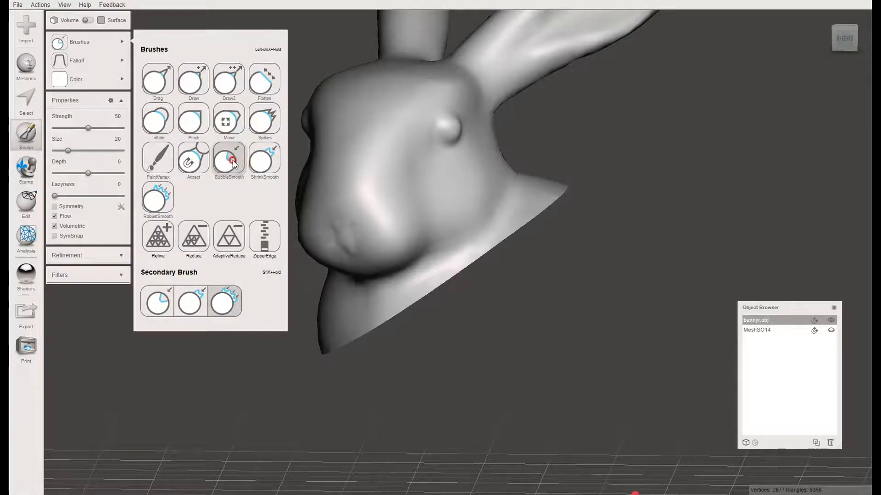
{"action": "left_click", "coordinate": [262, 86]}
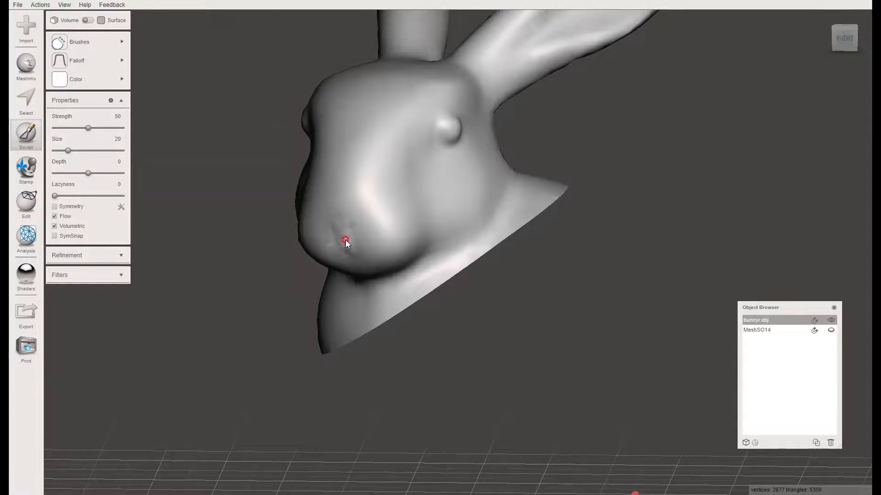
{"action": "left_click_drag", "start_coordinate": [337, 226], "coordinate": [338, 234]}
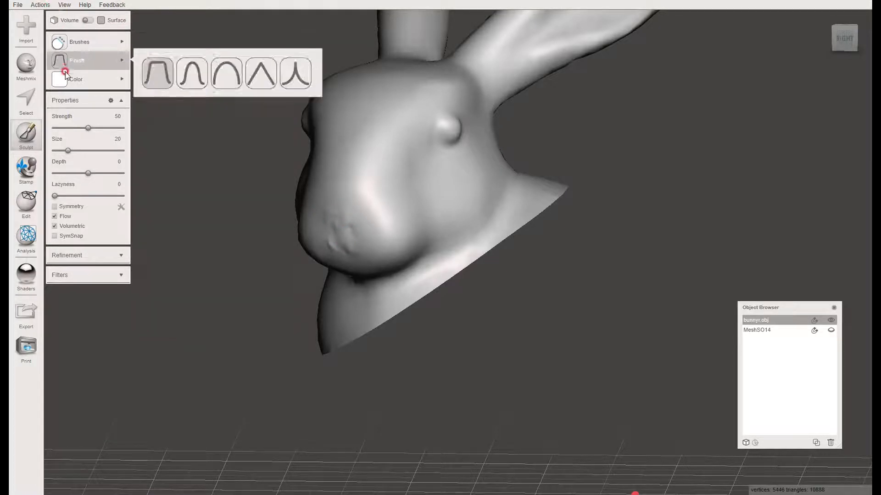
{"action": "mouse_move", "coordinate": [85, 61]}
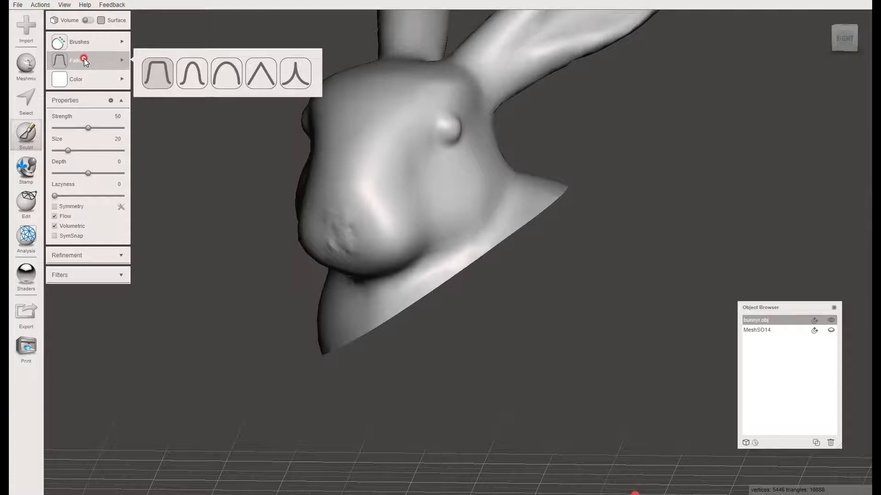
Step: Smooth the front of the bunny's muzzle with the ShrinkSmooth brush at size 20
{"action": "mouse_move", "coordinate": [102, 36]}
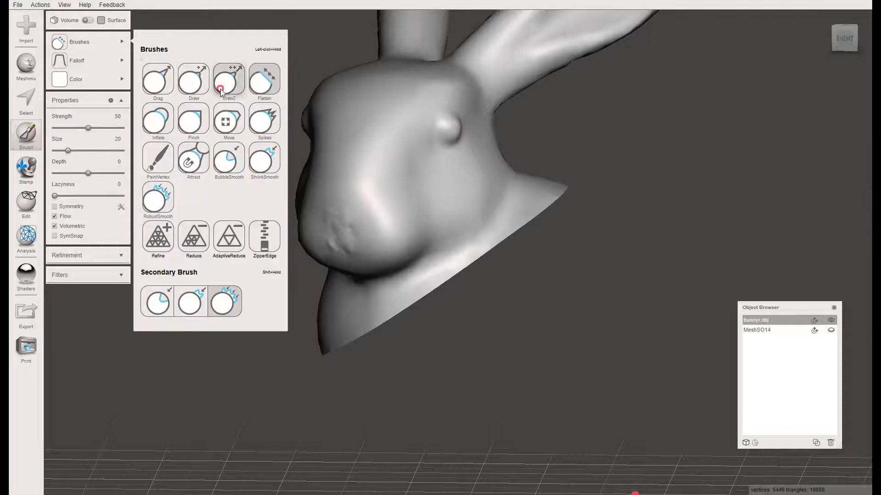
{"action": "left_click", "coordinate": [268, 164]}
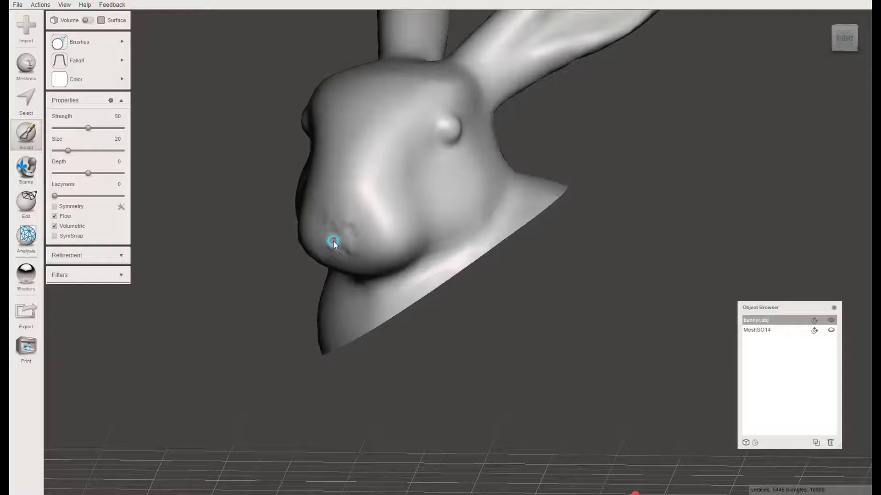
{"action": "left_click_drag", "start_coordinate": [333, 237], "coordinate": [327, 219]}
Step: Sculpt the inner tip of the ear nearest the view with the Flatten brush at size 36
{"action": "right_click_drag", "start_coordinate": [582, 161], "coordinate": [538, 217]}
{"action": "mouse_move", "coordinate": [96, 76]}
{"action": "mouse_move", "coordinate": [74, 42]}
{"action": "left_click", "coordinate": [265, 76]}
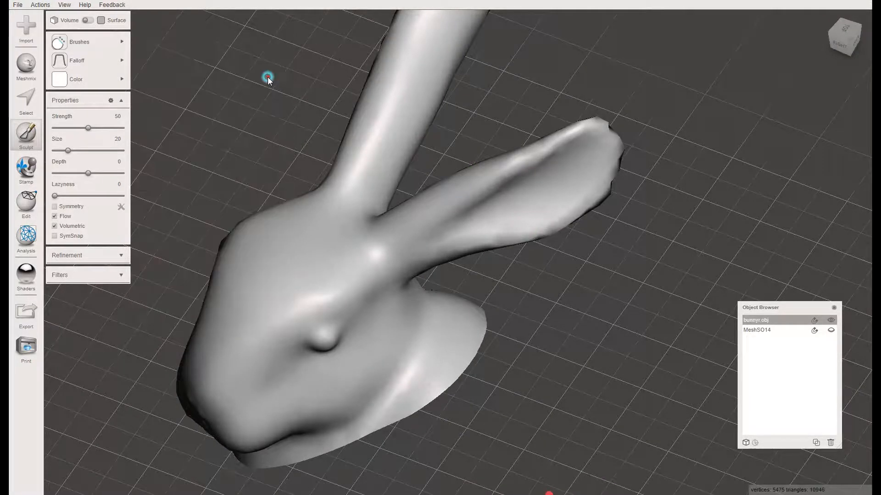
{"action": "left_click", "coordinate": [80, 151]}
{"action": "mouse_move", "coordinate": [513, 161]}
{"action": "left_mouse_down"}
{"action": "mouse_move", "coordinate": [562, 150]}
{"action": "mouse_move", "coordinate": [597, 128]}
{"action": "mouse_move", "coordinate": [610, 147]}
{"action": "mouse_move", "coordinate": [596, 183]}
{"action": "mouse_move", "coordinate": [572, 203]}
{"action": "left_mouse_up"}
{"action": "right_click_drag", "start_coordinate": [598, 263], "coordinate": [390, 187]}
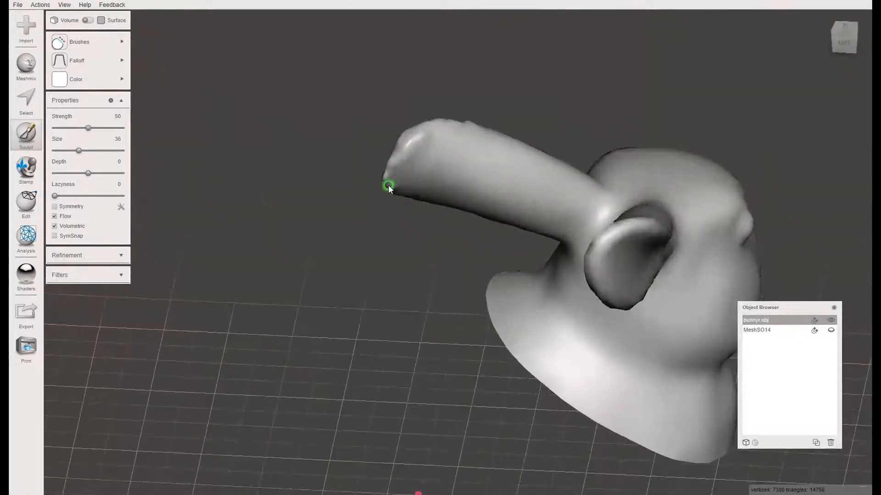
Step: Rework the tip of the bunny's other ear with Flatten strokes and a pass of the secondary smoothing brush
{"action": "mouse_move", "coordinate": [393, 151]}
{"action": "left_mouse_down"}
{"action": "mouse_move", "coordinate": [420, 137]}
{"action": "mouse_move", "coordinate": [392, 168]}
{"action": "mouse_move", "coordinate": [393, 188]}
{"action": "mouse_move", "coordinate": [390, 179]}
{"action": "mouse_move", "coordinate": [423, 138]}
{"action": "mouse_move", "coordinate": [471, 128]}
{"action": "mouse_move", "coordinate": [453, 132]}
{"action": "left_mouse_up"}
{"action": "mouse_move", "coordinate": [400, 148]}
{"action": "left_mouse_down"}
{"action": "mouse_move", "coordinate": [421, 140]}
{"action": "mouse_move", "coordinate": [399, 169]}
{"action": "mouse_move", "coordinate": [414, 168]}
{"action": "left_mouse_up"}
{"action": "right_click_drag", "start_coordinate": [415, 169], "coordinate": [327, 144]}
{"action": "mouse_move", "coordinate": [361, 153]}
{"action": "left_mouse_down", "text": "shift"}
{"action": "mouse_move", "coordinate": [329, 131]}
{"action": "mouse_move", "coordinate": [375, 141]}
{"action": "mouse_move", "coordinate": [301, 117]}
{"action": "mouse_move", "coordinate": [277, 122]}
{"action": "mouse_move", "coordinate": [265, 140]}
{"action": "left_mouse_up", "text": "shift"}
{"action": "right_click_drag", "start_coordinate": [360, 232], "coordinate": [459, 203]}
{"action": "left_click_drag", "start_coordinate": [414, 132], "coordinate": [427, 146]}
{"action": "mouse_move", "coordinate": [498, 171]}
{"action": "right_mouse_down"}
{"action": "mouse_move", "coordinate": [334, 177]}
{"action": "mouse_move", "coordinate": [293, 188]}
{"action": "right_mouse_up"}
{"action": "right_click_drag", "start_coordinate": [487, 200], "coordinate": [513, 151]}
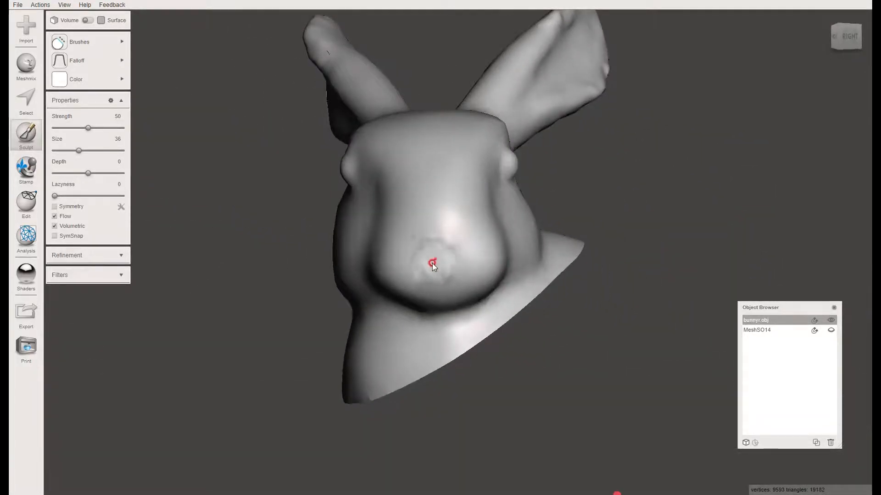
Step: Sculpt the front centre of the bunny's muzzle with the Flatten brush at size 36
{"action": "mouse_move", "coordinate": [430, 262]}
{"action": "left_mouse_down"}
{"action": "mouse_move", "coordinate": [423, 269]}
{"action": "mouse_move", "coordinate": [443, 270]}
{"action": "left_mouse_up"}
{"action": "mouse_move", "coordinate": [543, 218]}
{"action": "right_mouse_down"}
{"action": "mouse_move", "coordinate": [459, 239]}
{"action": "mouse_move", "coordinate": [450, 215]}
{"action": "mouse_move", "coordinate": [450, 261]}
{"action": "mouse_move", "coordinate": [452, 238]}
{"action": "right_mouse_up"}
{"action": "middle_click_drag", "start_coordinate": [452, 238], "coordinate": [384, 172]}
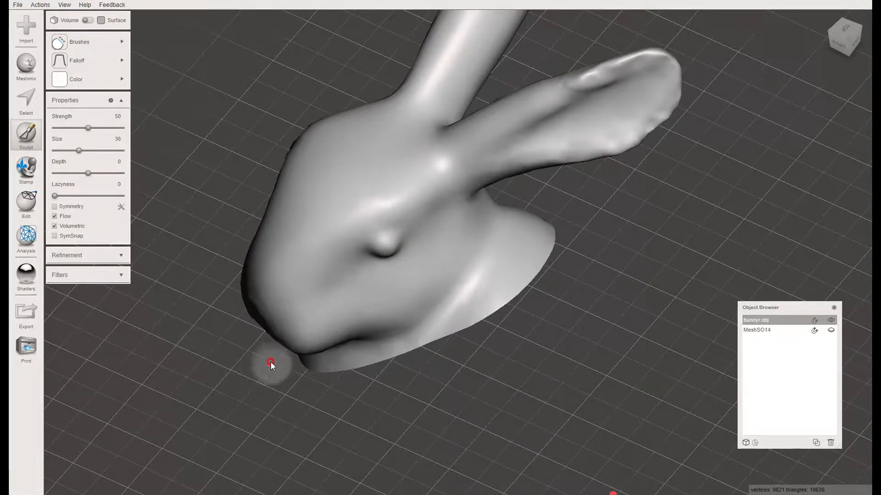
{"action": "right_click_drag", "start_coordinate": [317, 331], "coordinate": [344, 350]}
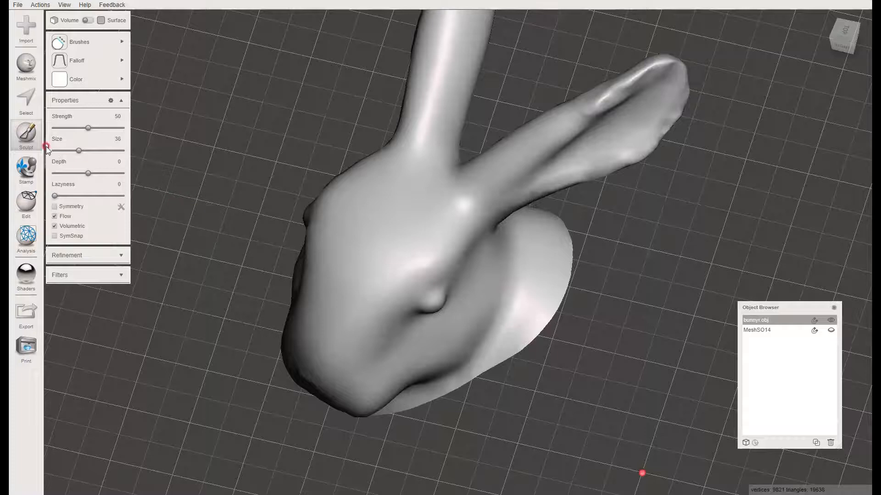
Step: Switch to the Select tool and show the wireframe on the bunny head
{"action": "left_click", "coordinate": [26, 98]}
{"action": "mouse_move", "coordinate": [334, 314]}
{"action": "right_mouse_down"}
{"action": "mouse_move", "coordinate": [415, 309]}
{"action": "mouse_move", "coordinate": [425, 331]}
{"action": "mouse_move", "coordinate": [413, 344]}
{"action": "mouse_move", "coordinate": [401, 309]}
{"action": "mouse_move", "coordinate": [406, 417]}
{"action": "mouse_move", "coordinate": [415, 421]}
{"action": "right_mouse_up"}
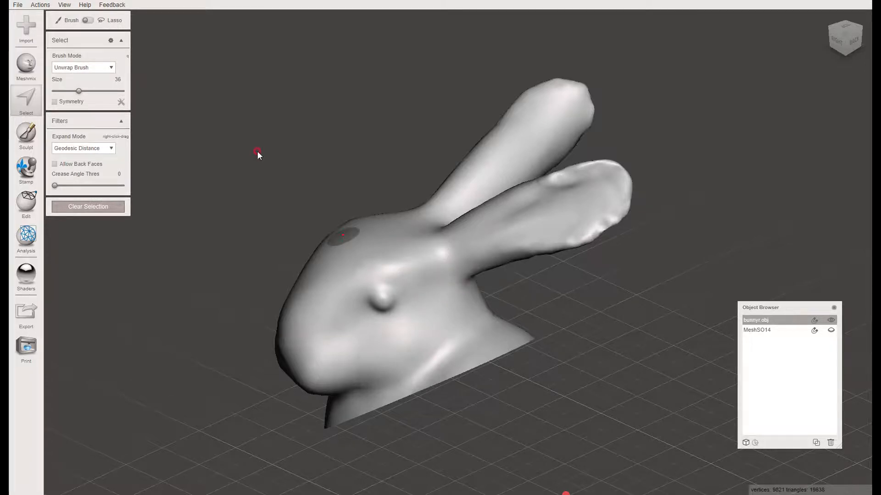
{"action": "left_click", "coordinate": [64, 5]}
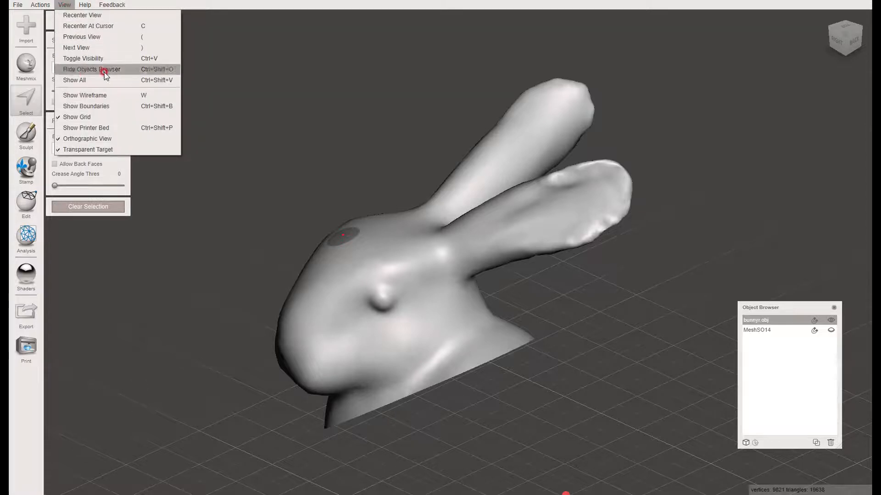
{"action": "left_click", "coordinate": [127, 97]}
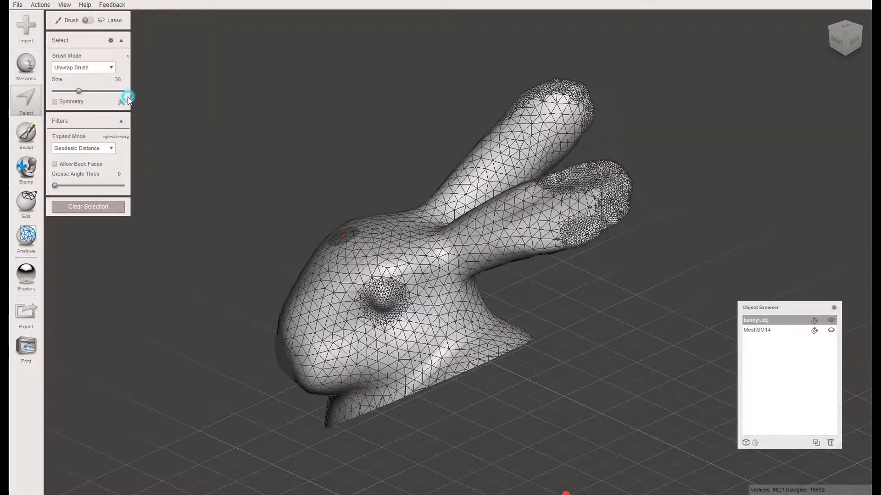
Step: Examine the triangle density of the sculpted ear tips, eye bumps and muzzle compared with the rest of the head
{"action": "right_click_drag", "start_coordinate": [526, 279], "coordinate": [553, 306]}
{"action": "scroll", "coordinate": [475, 275], "scroll_direction": "up", "scroll_amount": 2}
{"action": "scroll", "coordinate": [475, 276], "scroll_direction": "up", "scroll_amount": 5}
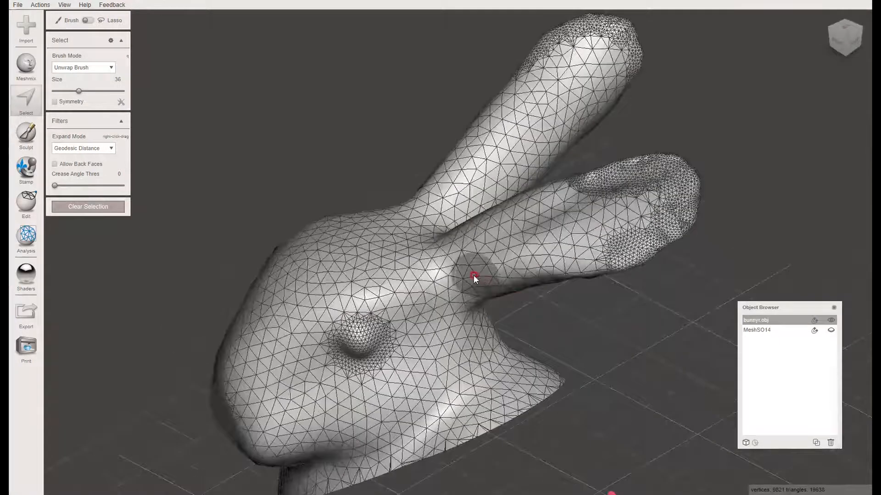
{"action": "scroll", "coordinate": [627, 352], "scroll_direction": "down", "scroll_amount": 6}
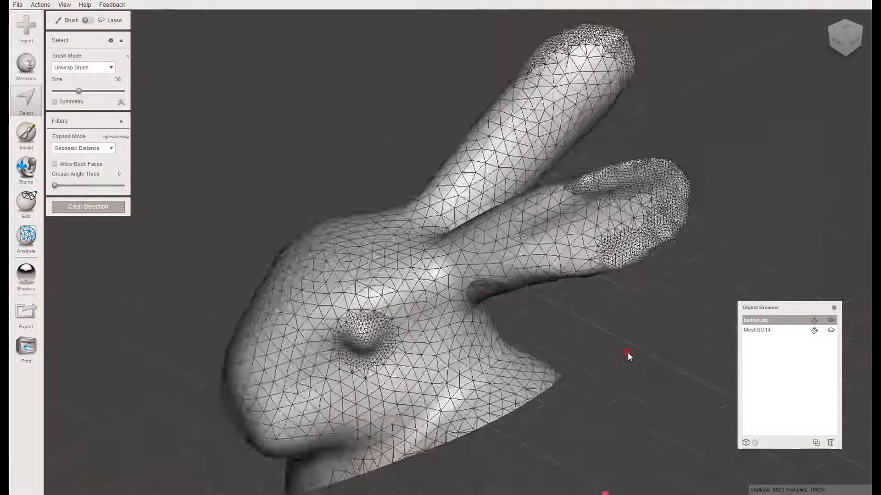
{"action": "right_click_drag", "start_coordinate": [607, 334], "coordinate": [540, 317]}
{"action": "scroll", "coordinate": [550, 321], "scroll_direction": "up", "scroll_amount": 3}
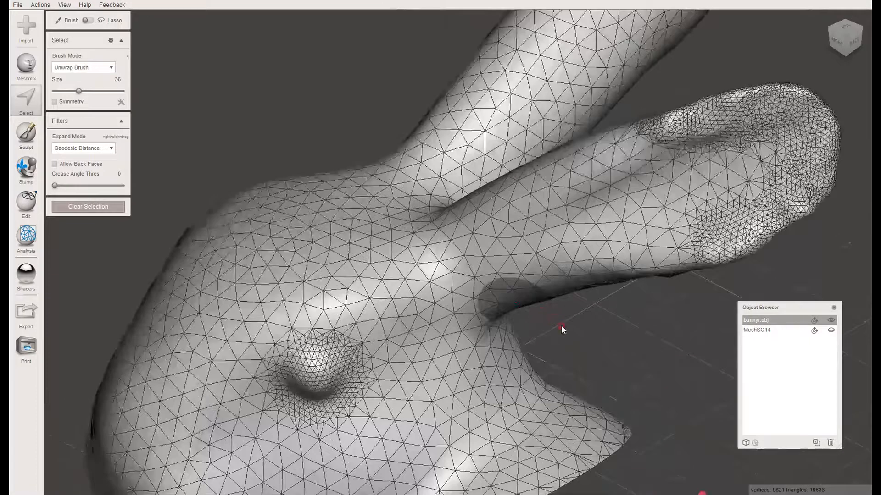
{"action": "scroll", "coordinate": [567, 335], "scroll_direction": "down", "scroll_amount": 4}
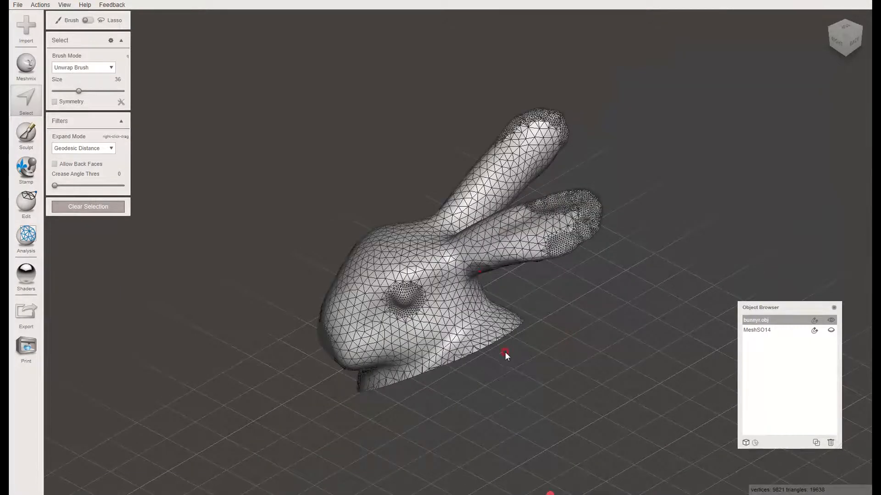
{"action": "right_click_drag", "start_coordinate": [486, 356], "coordinate": [465, 301]}
{"action": "scroll", "coordinate": [433, 328], "scroll_direction": "up", "scroll_amount": 4}
{"action": "scroll", "coordinate": [464, 301], "scroll_direction": "up", "scroll_amount": 6}
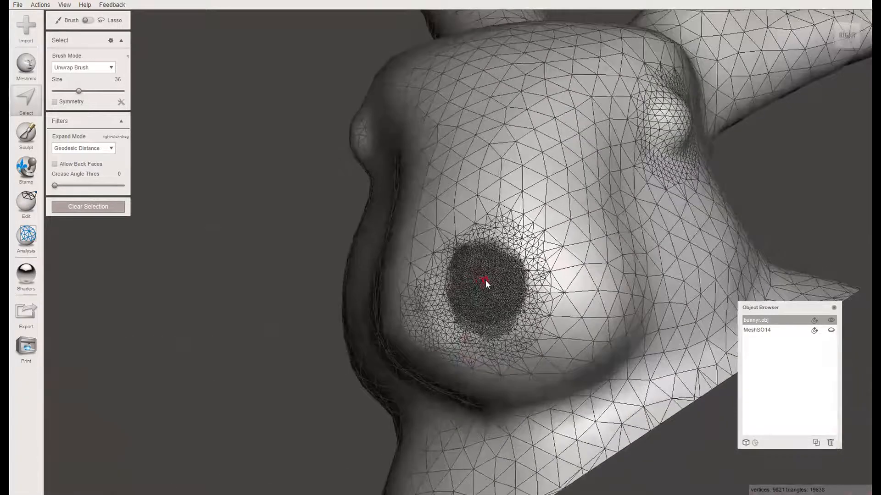
{"action": "right_click_drag", "start_coordinate": [553, 306], "coordinate": [528, 321]}
{"action": "scroll", "coordinate": [446, 262], "scroll_direction": "down", "scroll_amount": 8}
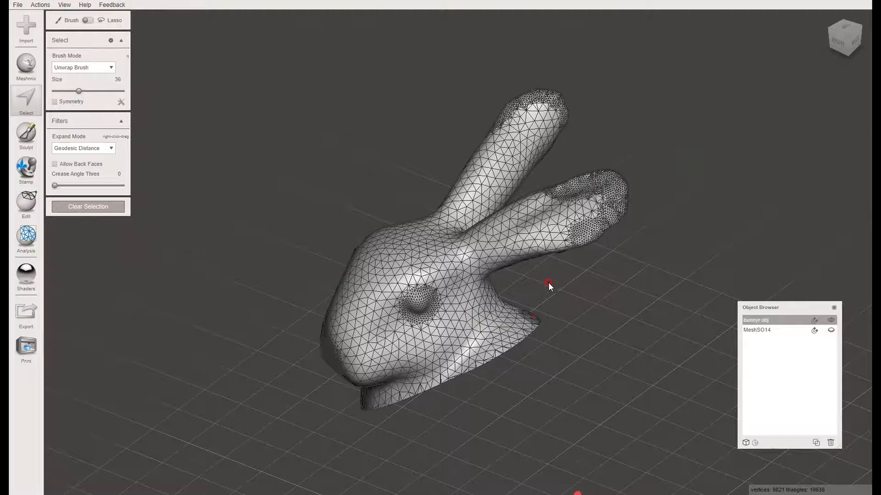
{"action": "scroll", "coordinate": [498, 288], "scroll_direction": "up", "scroll_amount": 5}
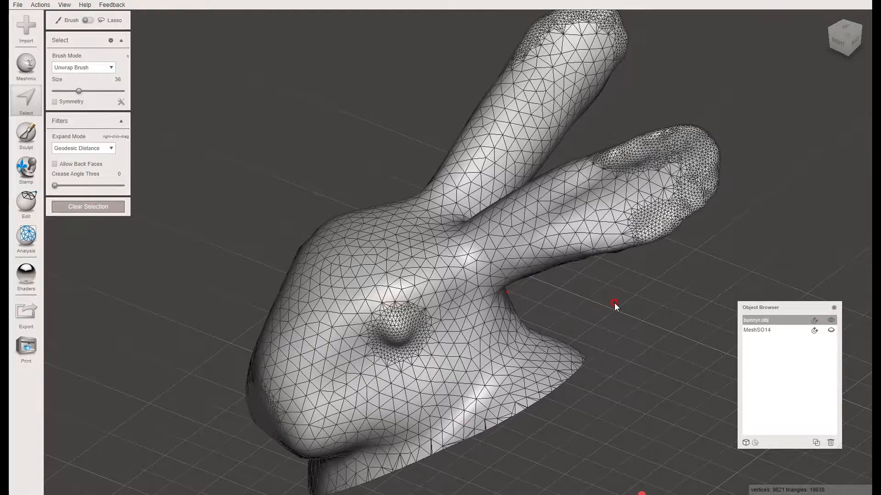
{"action": "scroll", "coordinate": [589, 308], "scroll_direction": "down", "scroll_amount": 2}
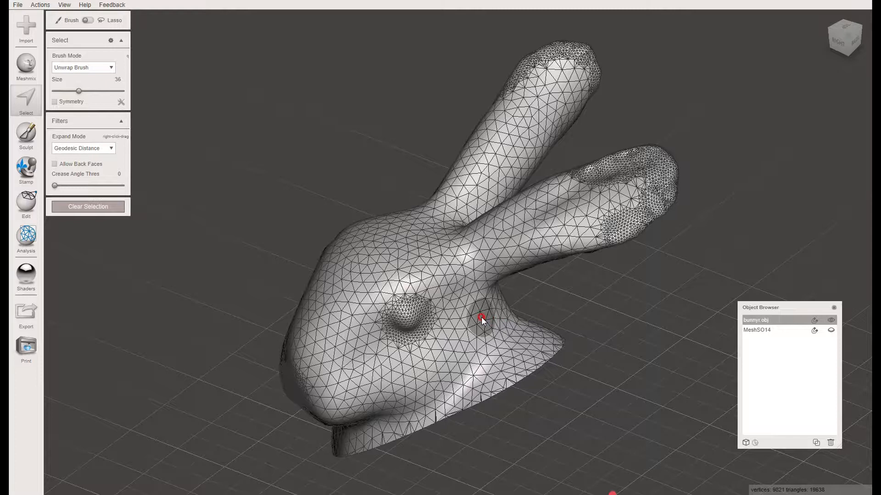
Step: Select a patch of faces on the inner side of the ear near its tip with the Unwrap Brush
{"action": "left_click_drag", "start_coordinate": [478, 318], "coordinate": [465, 323]}
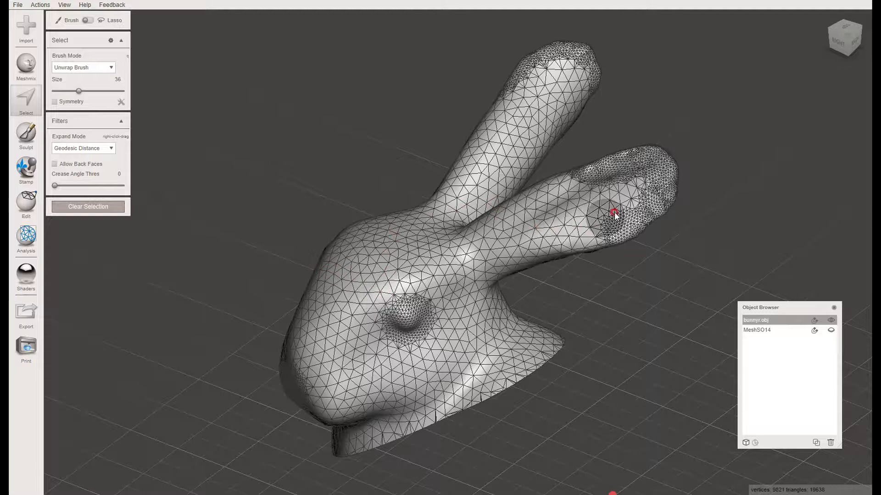
{"action": "left_click_drag", "start_coordinate": [639, 197], "coordinate": [611, 196]}
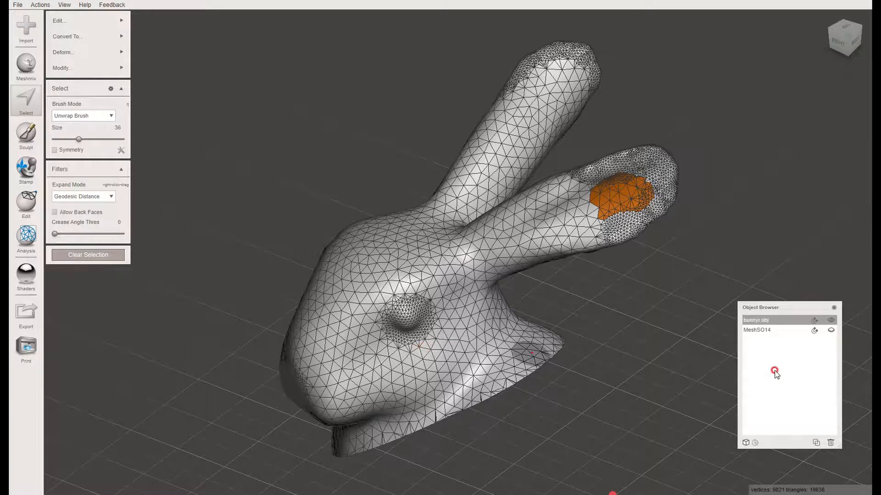
{"action": "left_click", "coordinate": [826, 331]}
{"action": "left_click", "coordinate": [827, 330]}
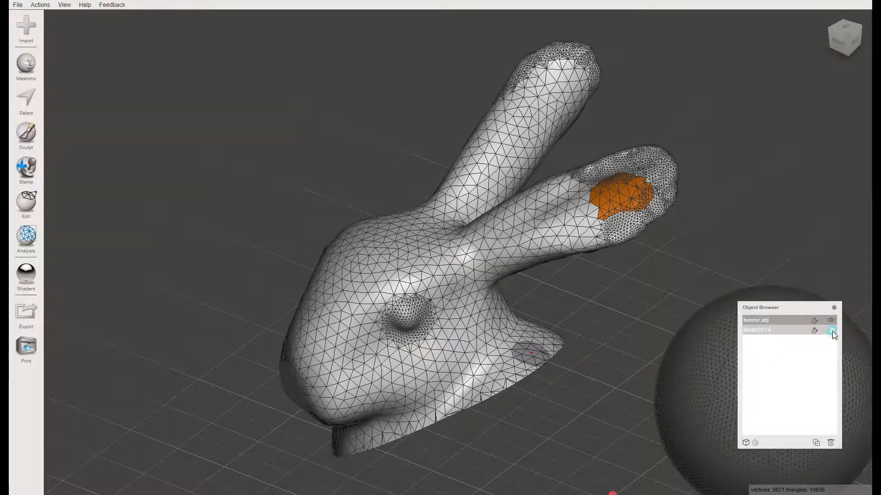
{"action": "left_click", "coordinate": [828, 445]}
{"action": "left_click", "coordinate": [769, 381]}
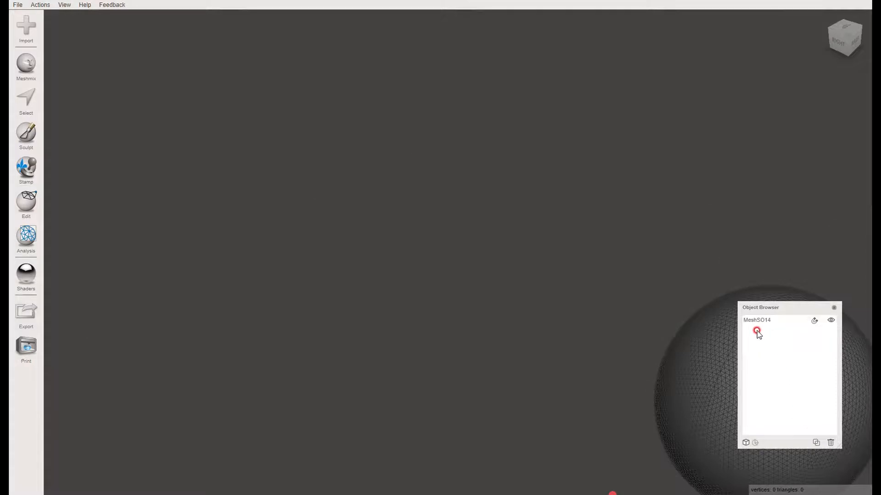
{"action": "key", "text": "ctrl+z"}
Step: Delete the MeshSO14 sphere from the scene and make the bunny the active object
{"action": "left_click", "coordinate": [772, 330]}
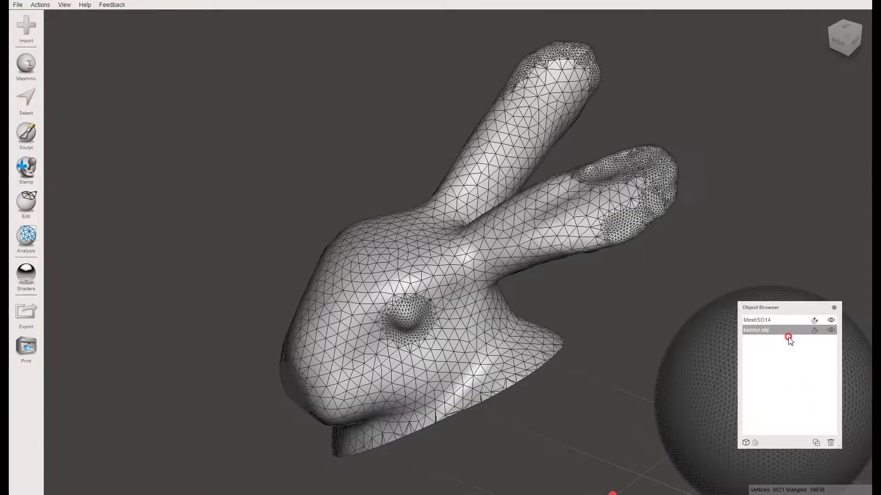
{"action": "left_click", "coordinate": [777, 320]}
{"action": "left_click", "coordinate": [830, 443]}
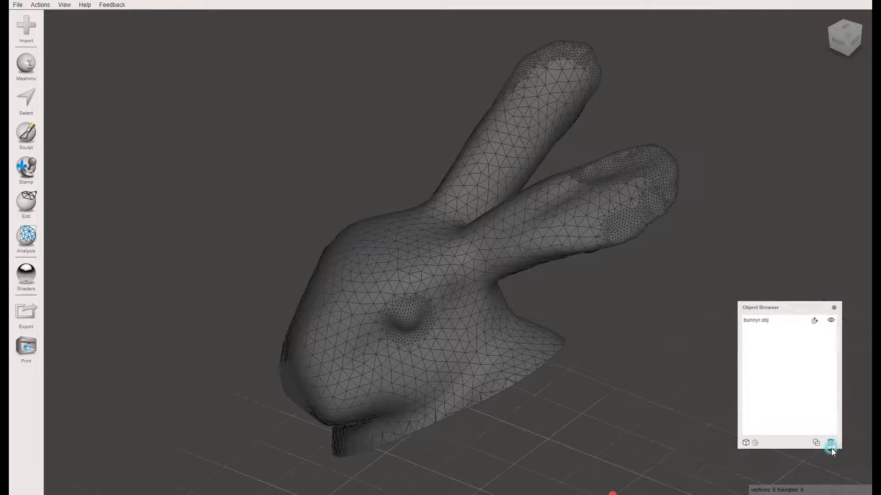
{"action": "left_click", "coordinate": [779, 320]}
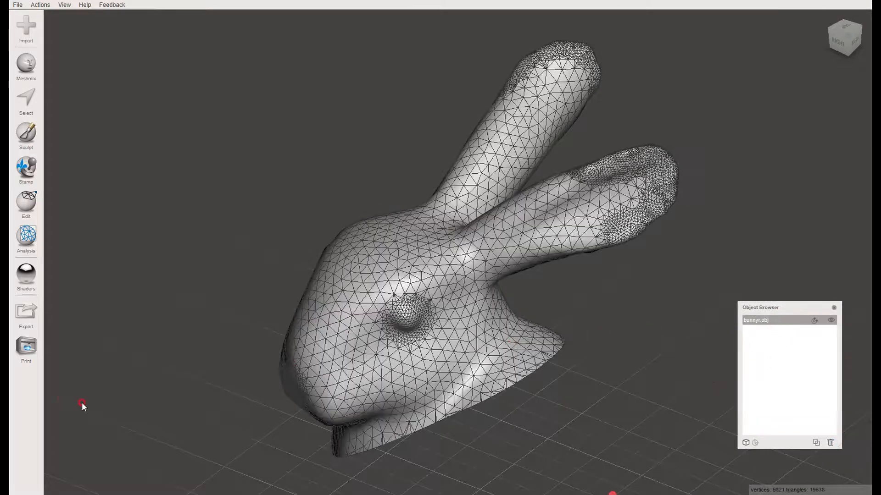
Step: Start exporting the bunny head mesh with STL Binary Format (*.stl) as the file type
{"action": "left_click", "coordinate": [27, 314]}
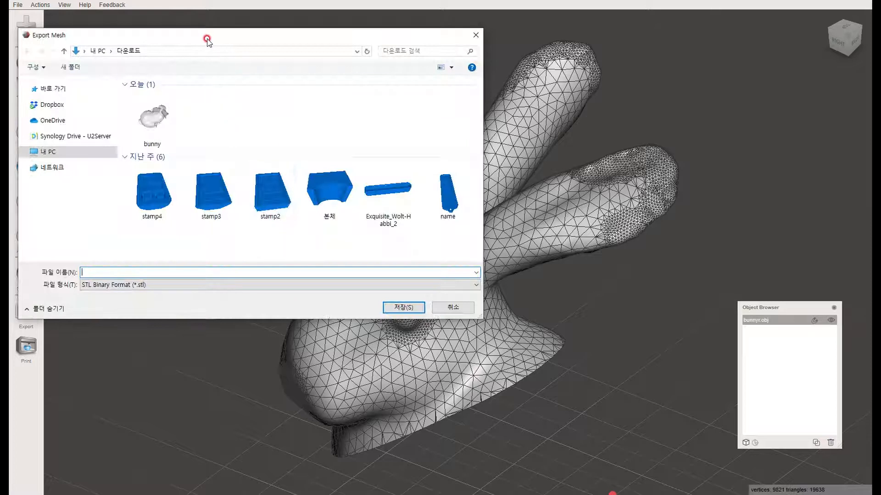
{"action": "left_click_drag", "start_coordinate": [207, 40], "coordinate": [237, 41]}
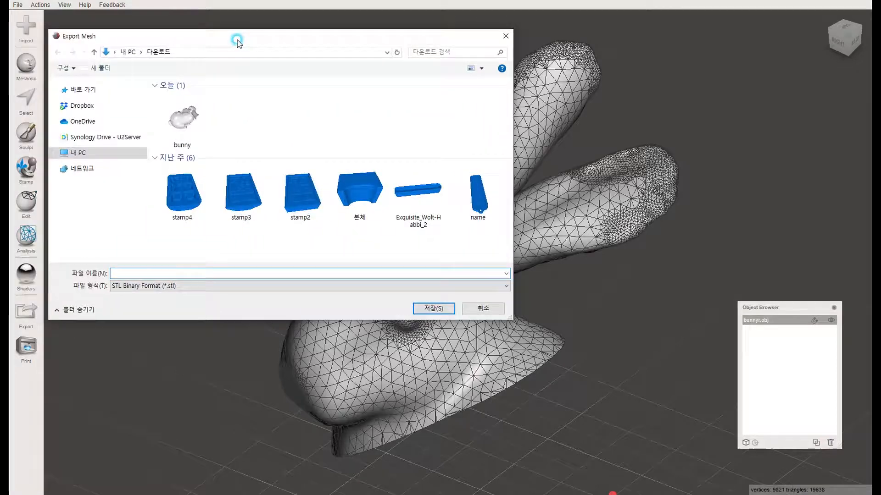
{"action": "left_click", "coordinate": [255, 287]}
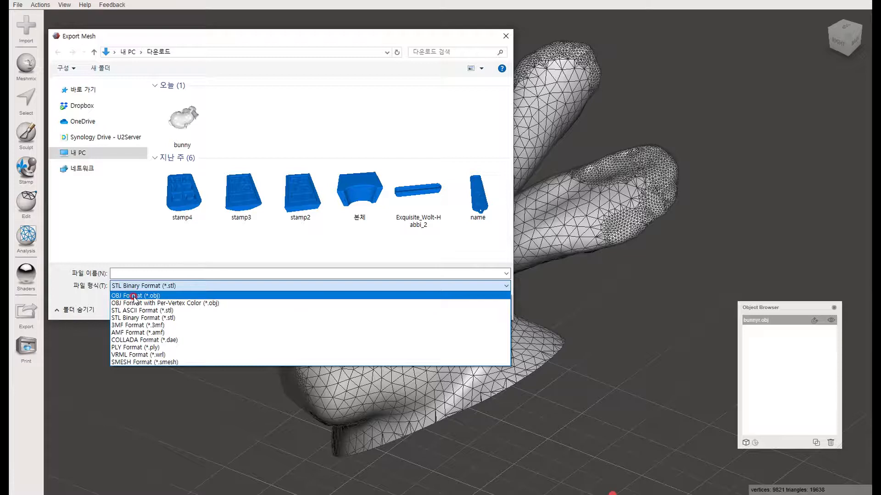
{"action": "left_click", "coordinate": [173, 320]}
Step: Name the exported file bunny_head and save it in the 다운로드 folder
{"action": "left_click", "coordinate": [169, 273]}
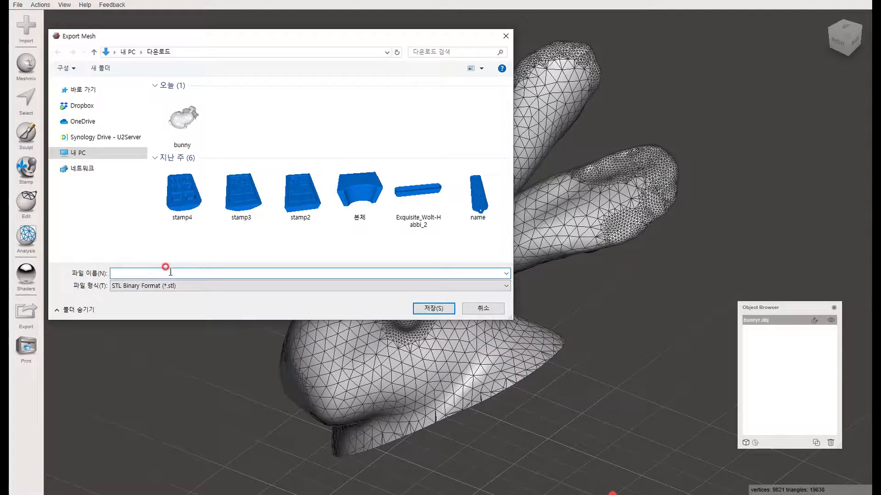
{"action": "type", "text": "bunny"}
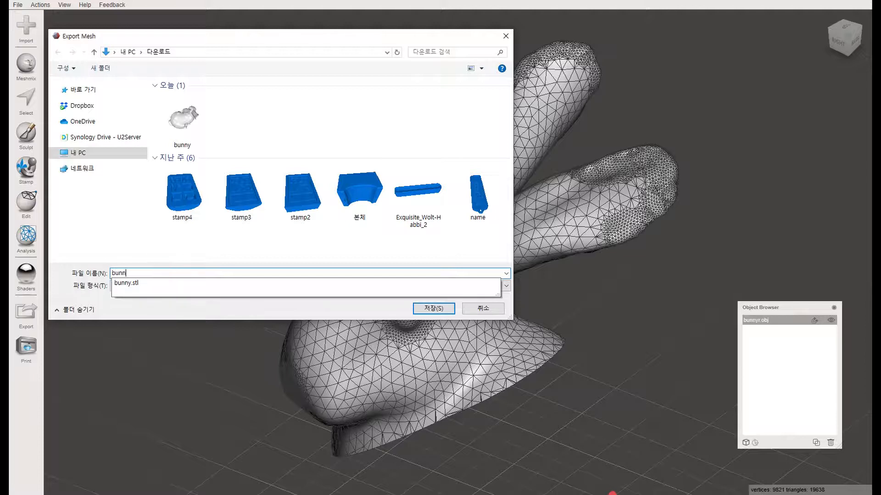
{"action": "left_click", "coordinate": [347, 246]}
{"action": "left_click", "coordinate": [434, 309]}
{"action": "left_click", "coordinate": [206, 270]}
{"action": "double_click", "coordinate": [162, 271]}
{"action": "left_click", "coordinate": [164, 271]}
{"action": "type", "text": "_head"}
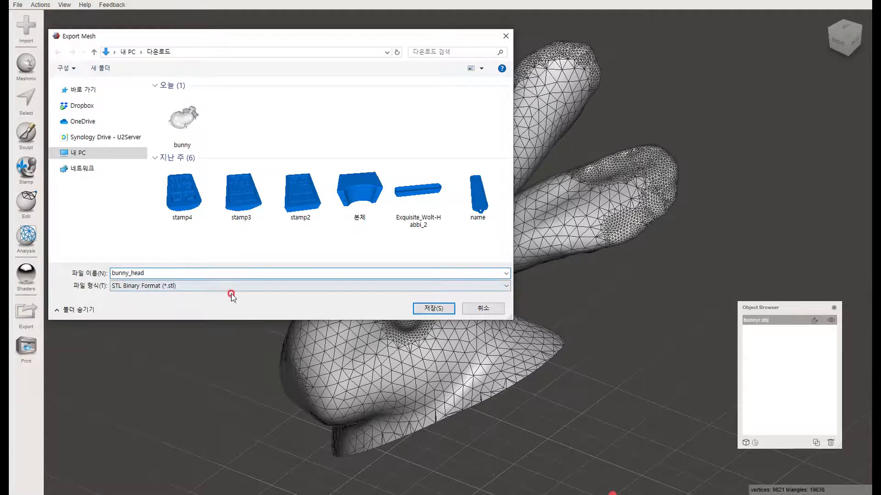
{"action": "left_click", "coordinate": [431, 310]}
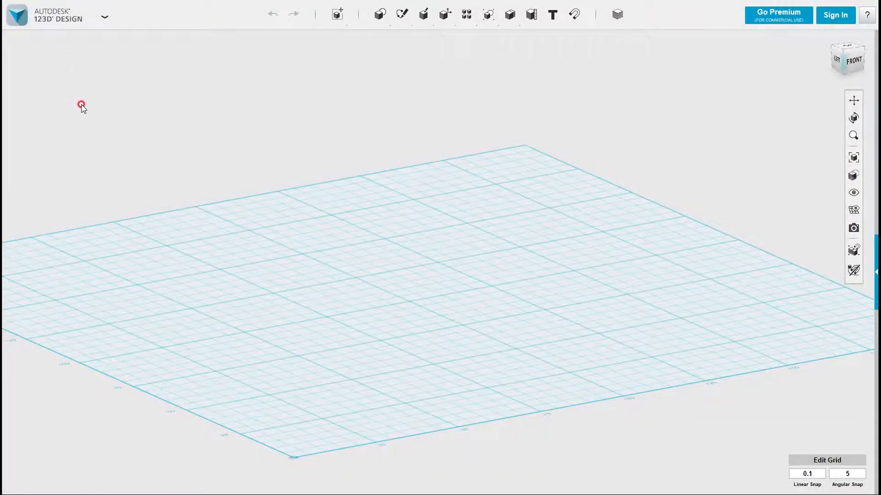
Step: Import the bunny_head file from the 다운로드 folder on the computer as a 3D model
{"action": "left_click", "coordinate": [58, 25]}
{"action": "mouse_move", "coordinate": [62, 120]}
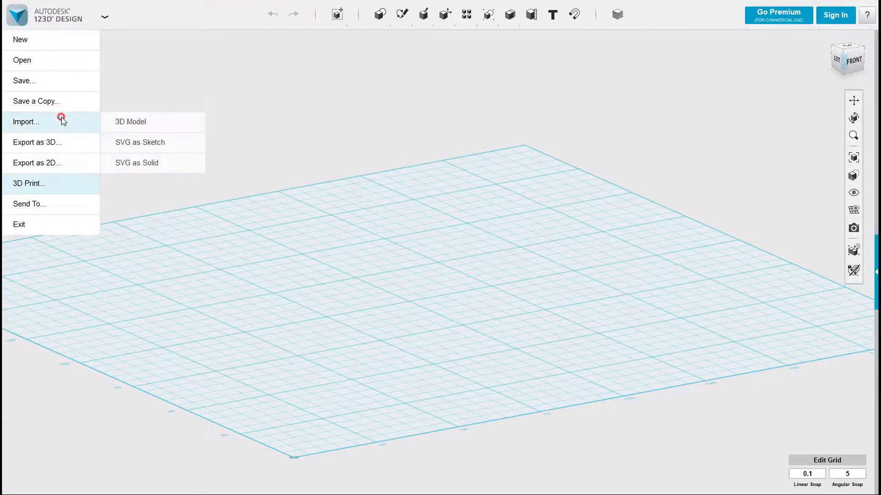
{"action": "left_click", "coordinate": [144, 123]}
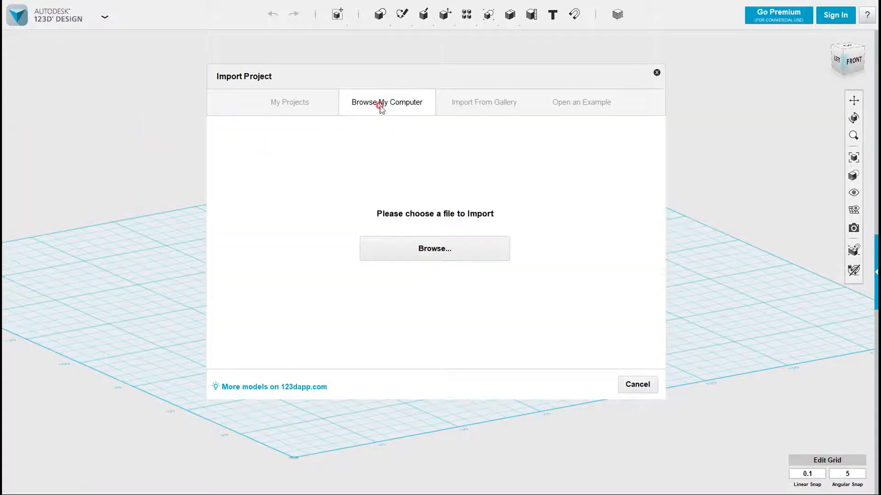
{"action": "left_click", "coordinate": [295, 104]}
{"action": "left_click", "coordinate": [384, 109]}
{"action": "left_click", "coordinate": [430, 249]}
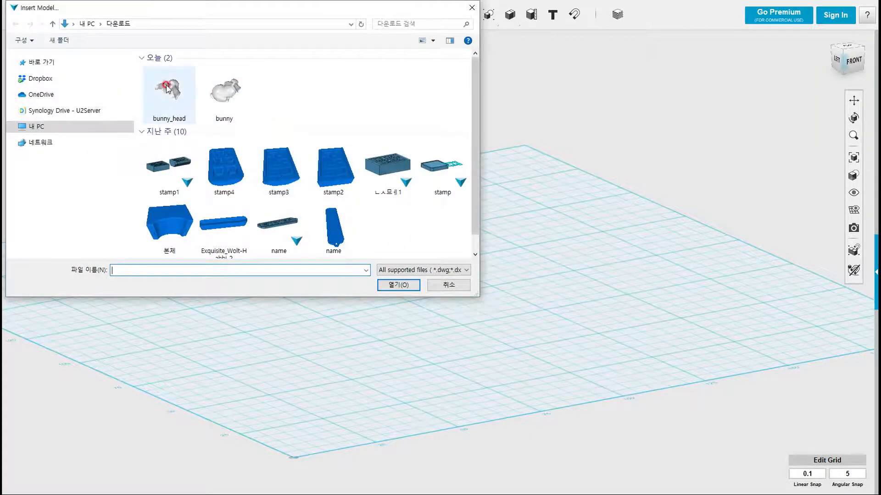
{"action": "left_click", "coordinate": [167, 89]}
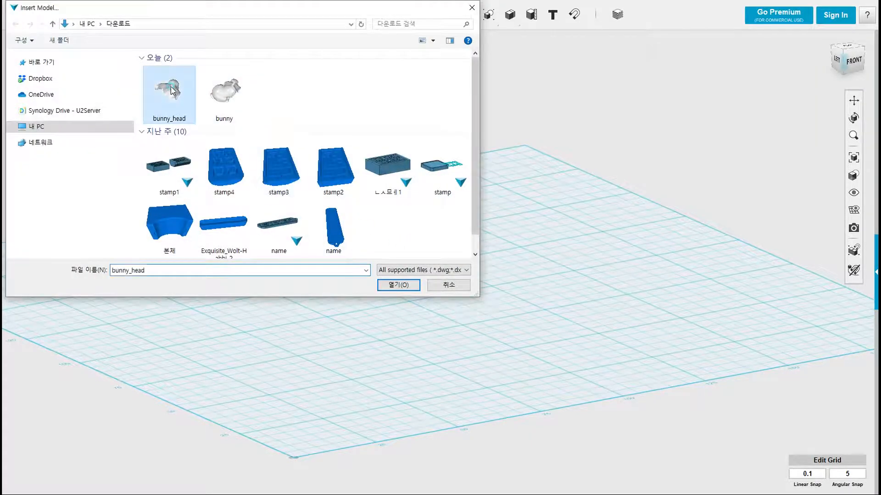
{"action": "left_click", "coordinate": [392, 285]}
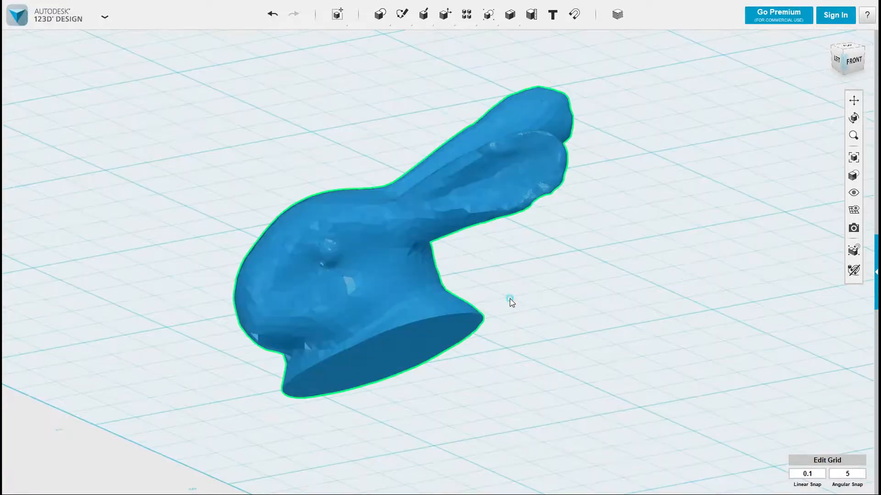
Step: Deselect the imported bunny head and examine its faceted surface from several angles
{"action": "left_click", "coordinate": [510, 299]}
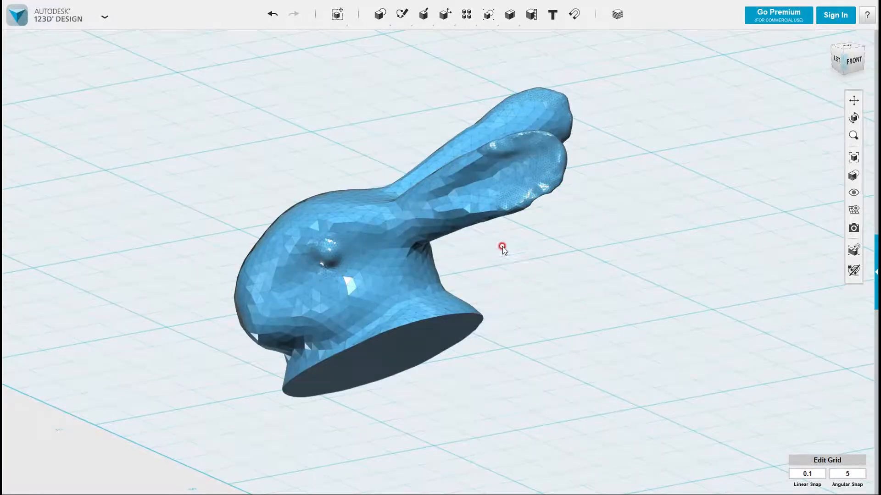
{"action": "scroll", "coordinate": [498, 224], "scroll_direction": "up", "scroll_amount": 3}
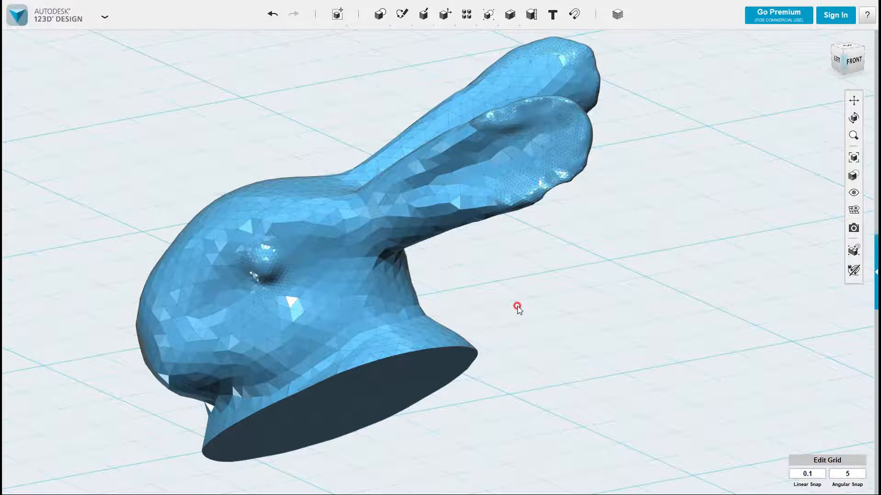
{"action": "mouse_move", "coordinate": [512, 302]}
{"action": "right_mouse_down"}
{"action": "mouse_move", "coordinate": [529, 314]}
{"action": "mouse_move", "coordinate": [555, 312]}
{"action": "right_mouse_up"}
{"action": "scroll", "coordinate": [558, 314], "scroll_direction": "down", "scroll_amount": 3}
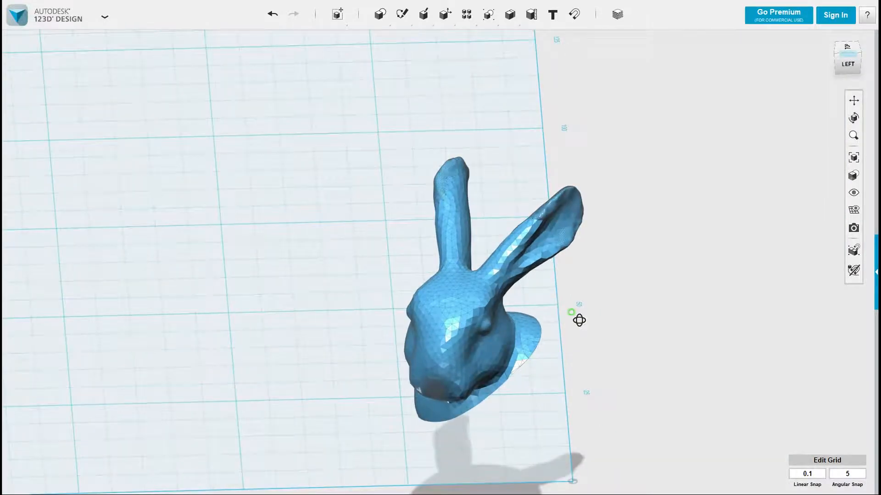
{"action": "right_click_drag", "start_coordinate": [579, 320], "coordinate": [527, 310]}
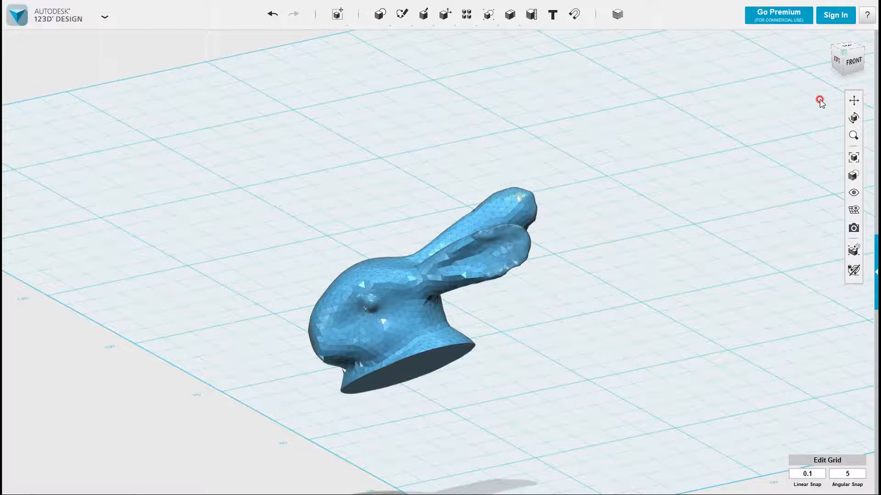
Step: Move the bunny head about 33 mm sideways toward the grid in the front view, using Move/Rotate
{"action": "left_click", "coordinate": [851, 58]}
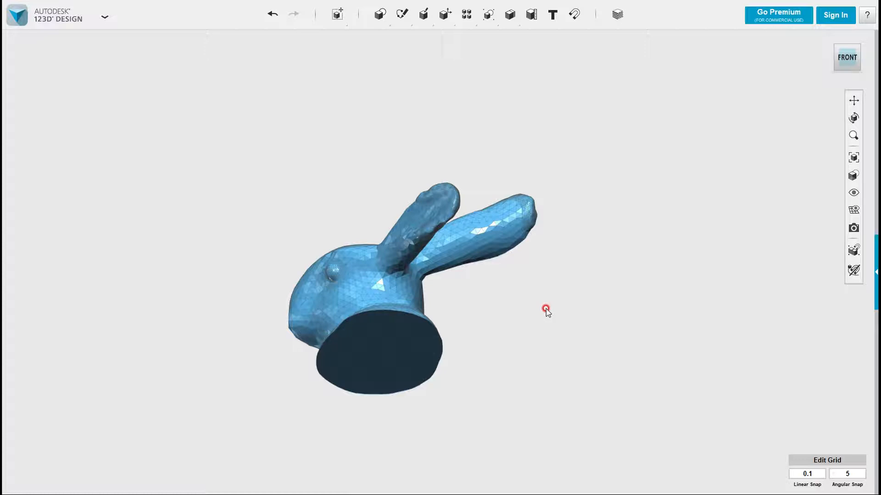
{"action": "scroll", "coordinate": [546, 309], "scroll_direction": "down", "scroll_amount": 2}
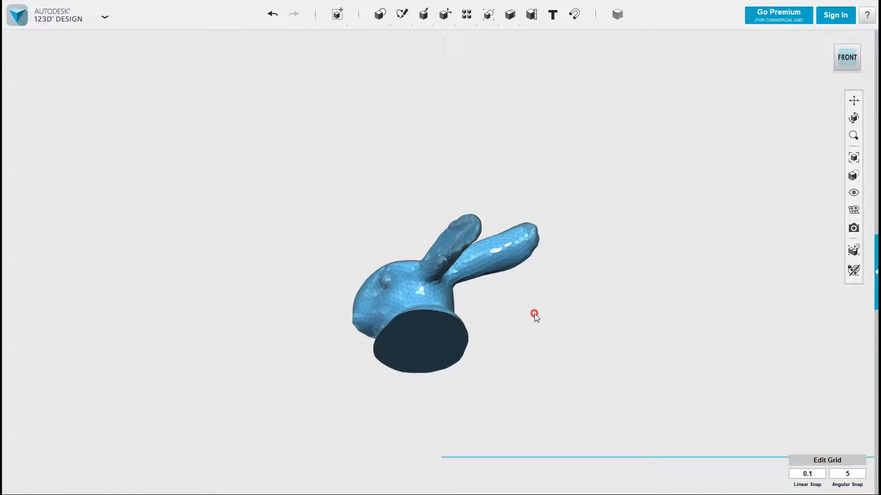
{"action": "mouse_move", "coordinate": [337, 13]}
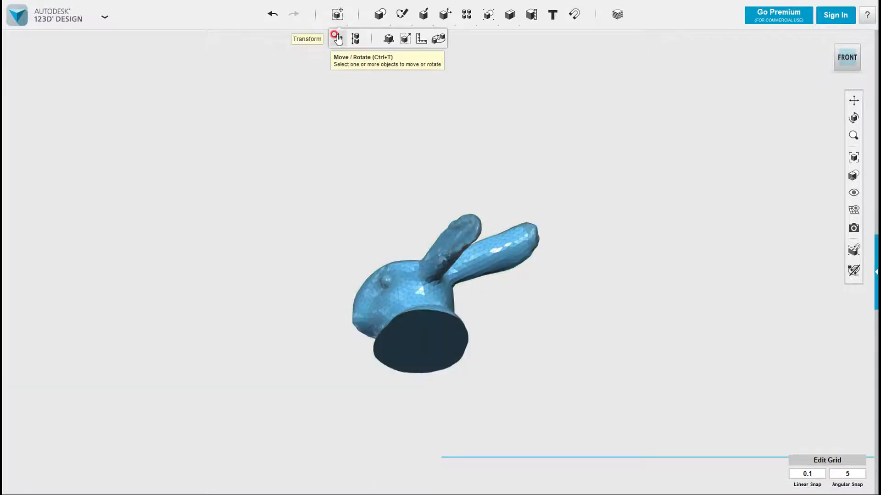
{"action": "left_click", "coordinate": [337, 39]}
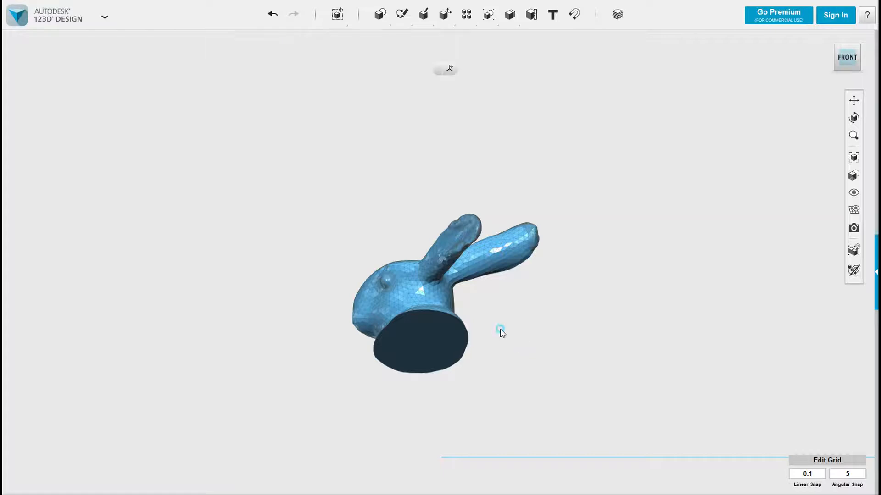
{"action": "left_click", "coordinate": [461, 303]}
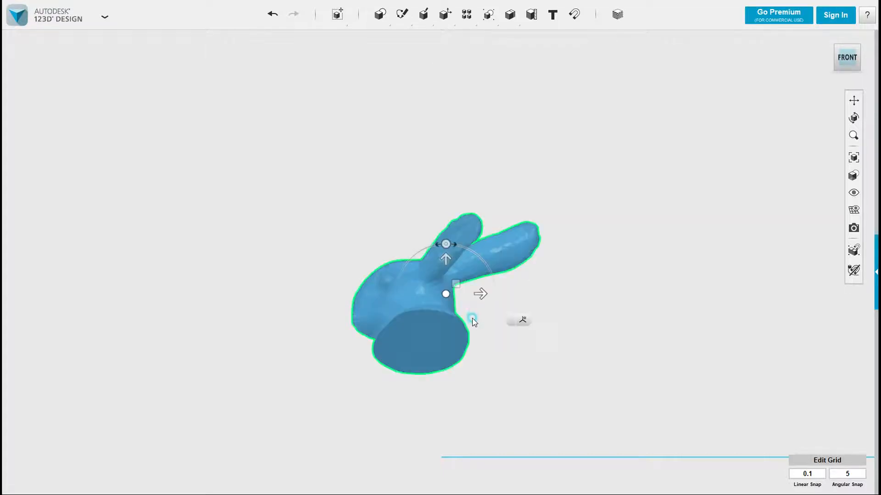
{"action": "left_click", "coordinate": [498, 294]}
{"action": "left_click_drag", "start_coordinate": [569, 299], "coordinate": [647, 303]}
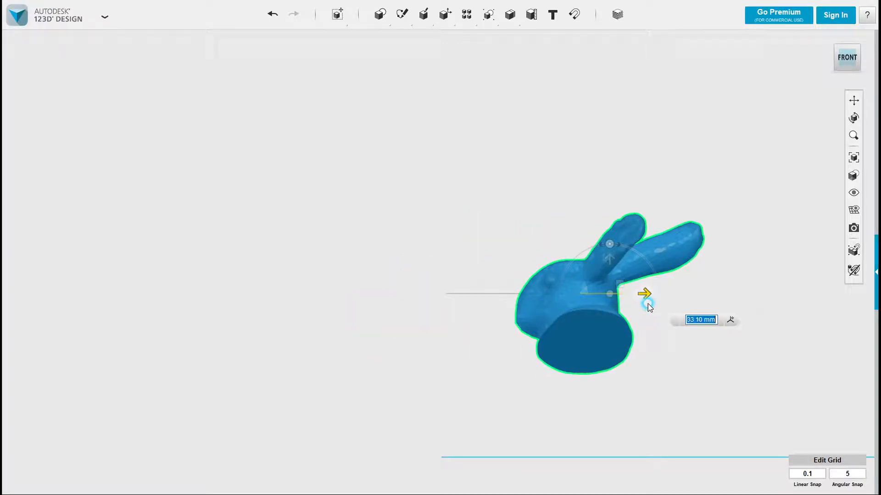
{"action": "left_click", "coordinate": [410, 374]}
Step: Examine the triangular facets on the bunny's forehead and around its eye up close
{"action": "right_click_drag", "start_coordinate": [448, 389], "coordinate": [498, 206]}
{"action": "scroll", "coordinate": [505, 209], "scroll_direction": "up", "scroll_amount": 10}
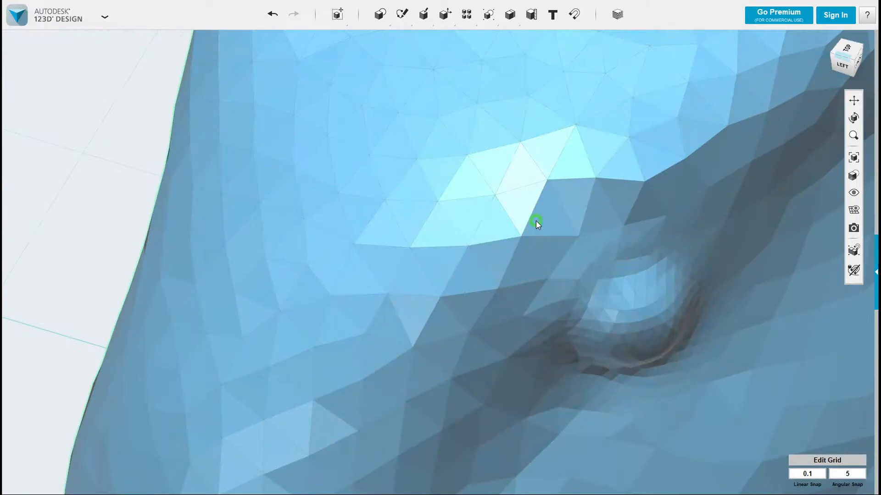
{"action": "scroll", "coordinate": [537, 222], "scroll_direction": "down", "scroll_amount": 6}
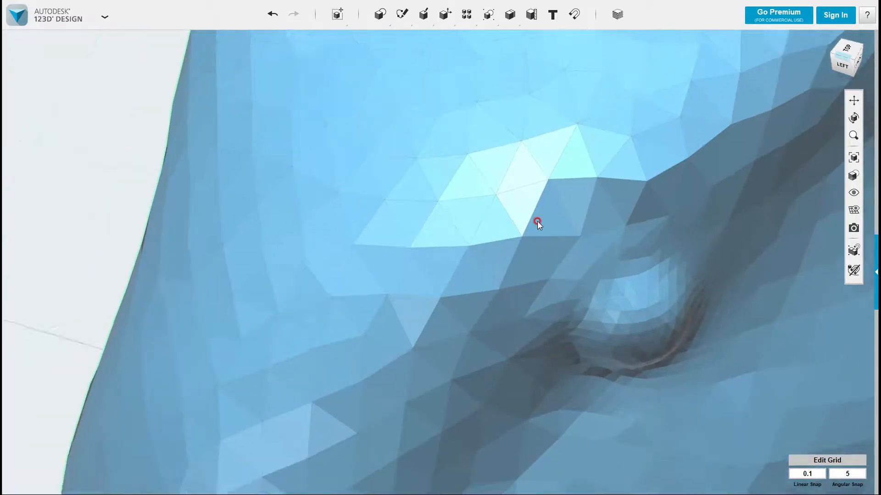
{"action": "scroll", "coordinate": [539, 226], "scroll_direction": "down", "scroll_amount": 5}
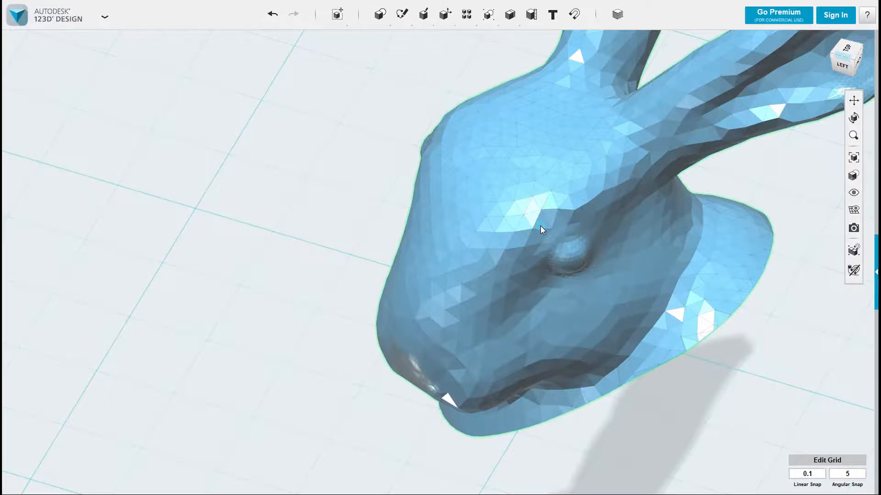
{"action": "scroll", "coordinate": [541, 225], "scroll_direction": "down", "scroll_amount": 2}
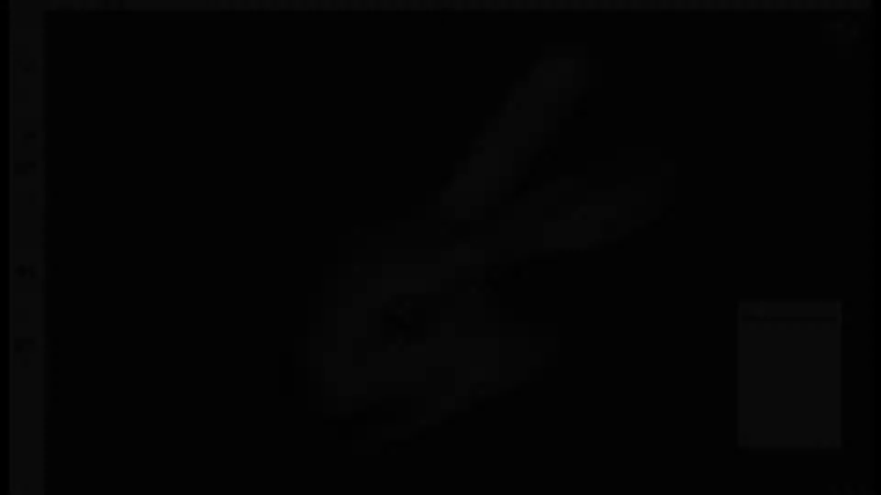
Step: Switch to Meshmixer and examine the triangle density over the bunny's head, eye and ears
{"action": "mouse_move", "coordinate": [319, 234]}
{"action": "right_mouse_down"}
{"action": "mouse_move", "coordinate": [340, 238]}
{"action": "mouse_move", "coordinate": [332, 228]}
{"action": "mouse_move", "coordinate": [315, 240]}
{"action": "right_mouse_up"}
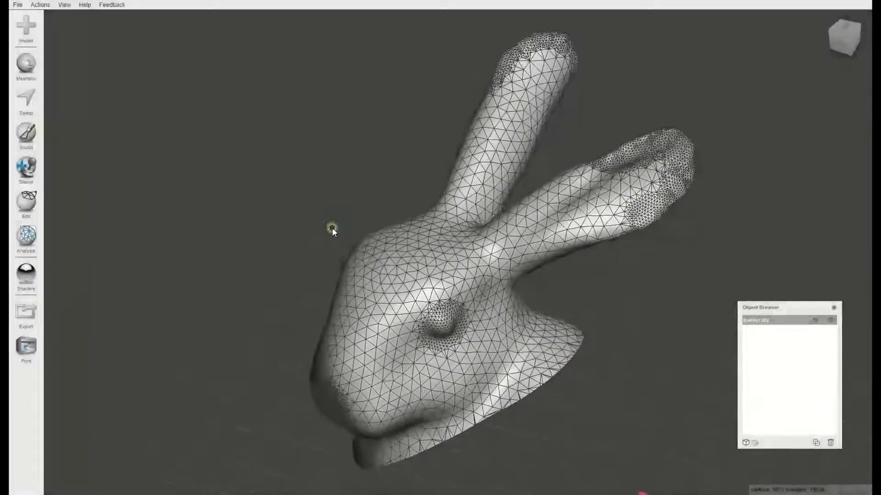
{"action": "scroll", "coordinate": [322, 225], "scroll_direction": "down", "scroll_amount": 3}
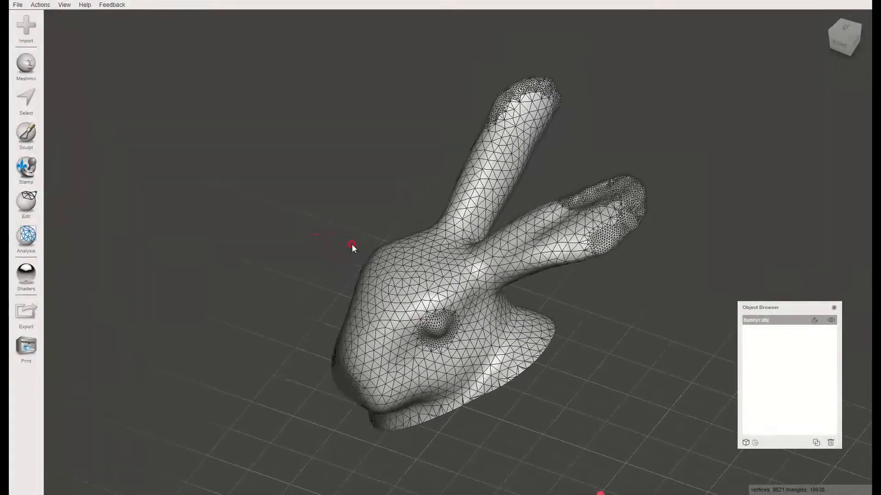
{"action": "scroll", "coordinate": [354, 246], "scroll_direction": "up", "scroll_amount": 2}
{"action": "right_click_drag", "start_coordinate": [363, 260], "coordinate": [339, 241]}
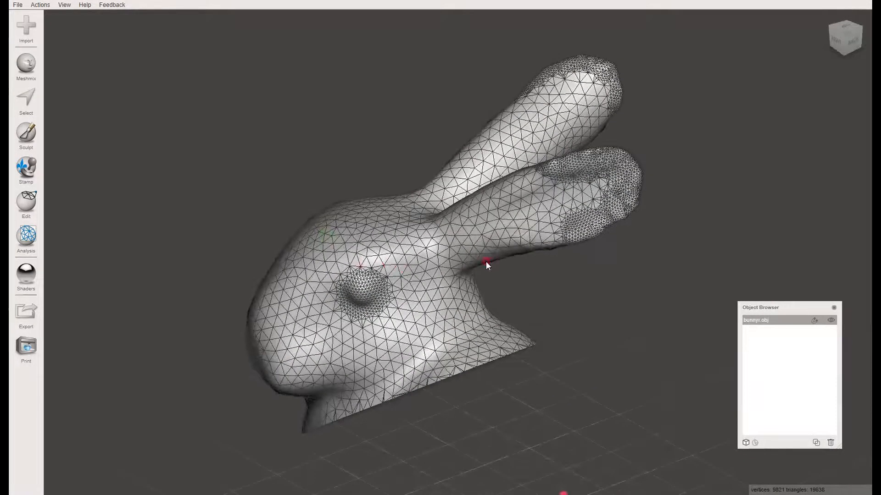
{"action": "mouse_move", "coordinate": [397, 239]}
{"action": "right_mouse_down"}
{"action": "mouse_move", "coordinate": [418, 234]}
{"action": "mouse_move", "coordinate": [350, 240]}
{"action": "mouse_move", "coordinate": [393, 250]}
{"action": "mouse_move", "coordinate": [325, 226]}
{"action": "mouse_move", "coordinate": [401, 230]}
{"action": "mouse_move", "coordinate": [275, 255]}
{"action": "mouse_move", "coordinate": [399, 262]}
{"action": "mouse_move", "coordinate": [359, 252]}
{"action": "right_mouse_up"}
{"action": "left_click", "coordinate": [386, 251]}
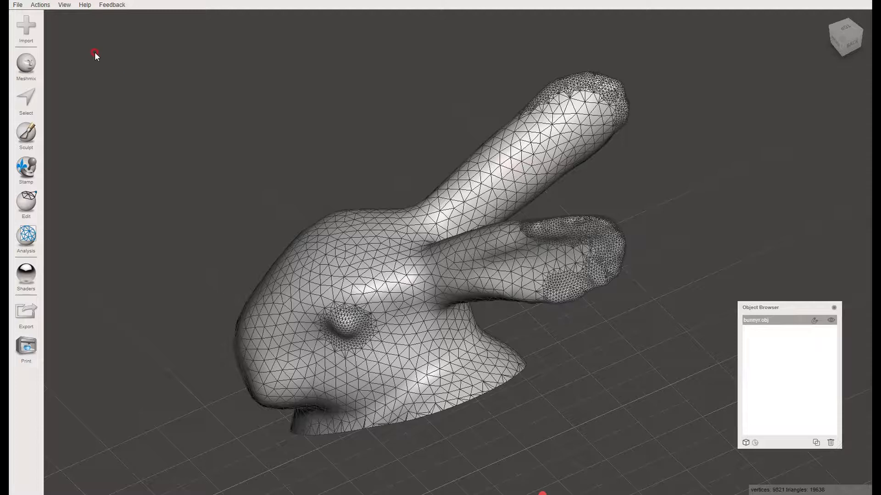
Step: Select the whole bunny head mesh and reduce it by a Percentage target of 50% with the Shape Preserving type
{"action": "left_click", "coordinate": [26, 98]}
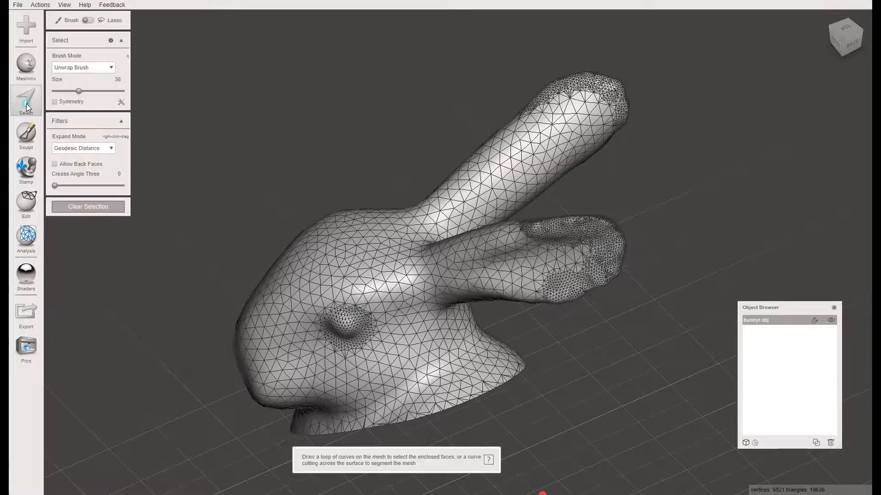
{"action": "double_click", "coordinate": [316, 277]}
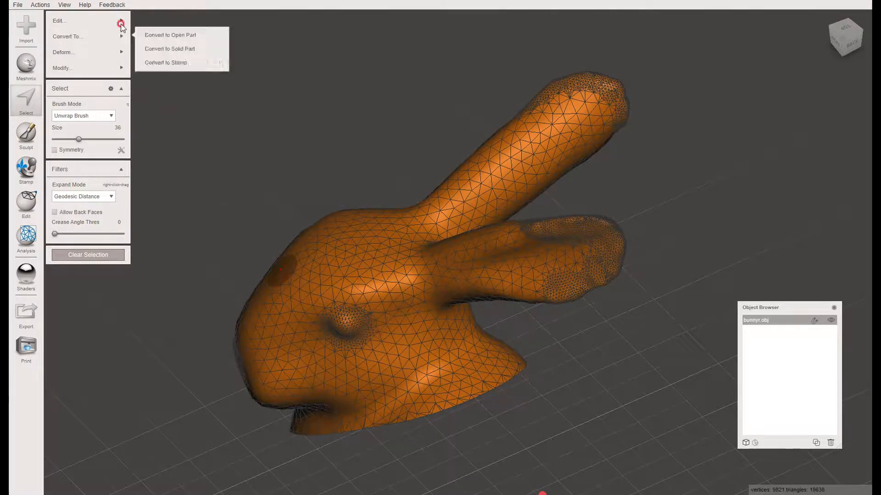
{"action": "mouse_move", "coordinate": [120, 21]}
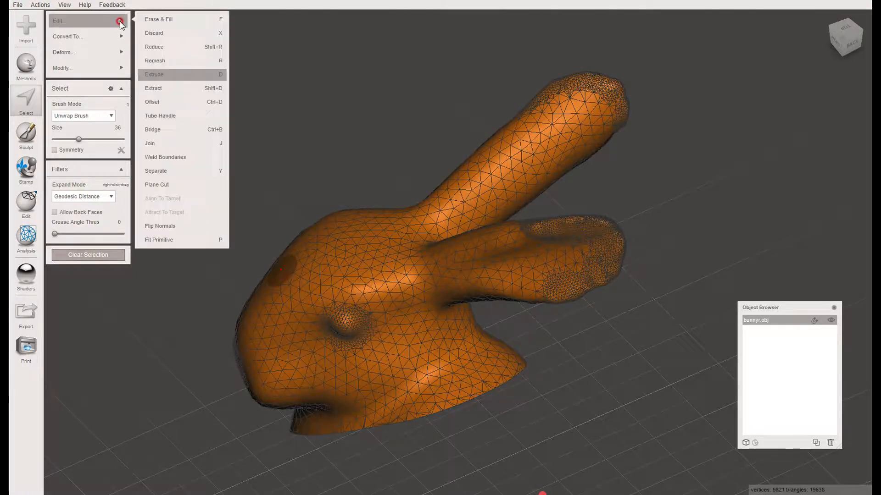
{"action": "left_click", "coordinate": [194, 48]}
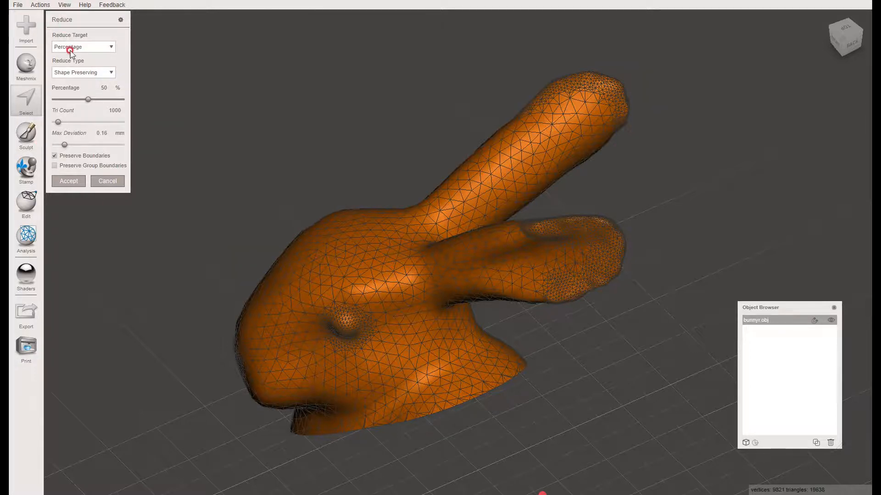
{"action": "left_click", "coordinate": [81, 181]}
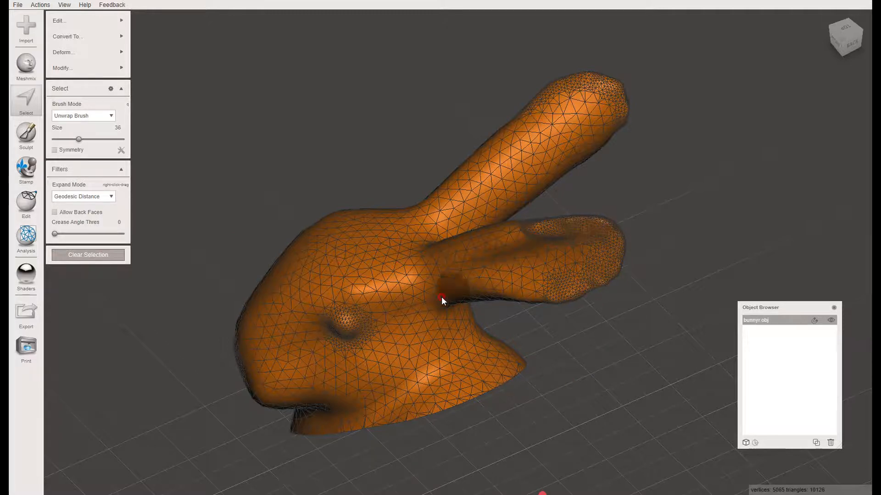
Step: Reduce the selected head mesh a second time by 50%, keeping Shape Preserving and Preserve Boundaries
{"action": "right_click_drag", "start_coordinate": [527, 419], "coordinate": [551, 415]}
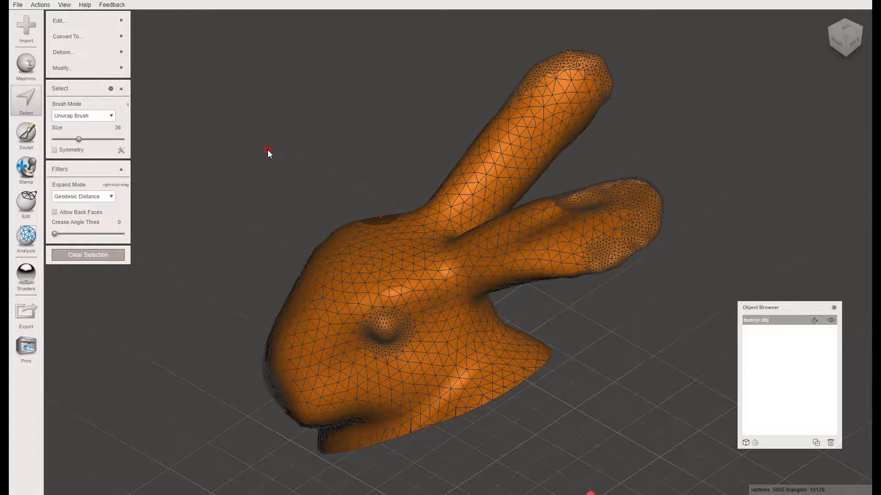
{"action": "mouse_move", "coordinate": [311, 160]}
{"action": "right_mouse_down"}
{"action": "mouse_move", "coordinate": [321, 162]}
{"action": "mouse_move", "coordinate": [293, 163]}
{"action": "mouse_move", "coordinate": [338, 173]}
{"action": "mouse_move", "coordinate": [419, 137]}
{"action": "mouse_move", "coordinate": [254, 164]}
{"action": "mouse_move", "coordinate": [272, 166]}
{"action": "right_mouse_up"}
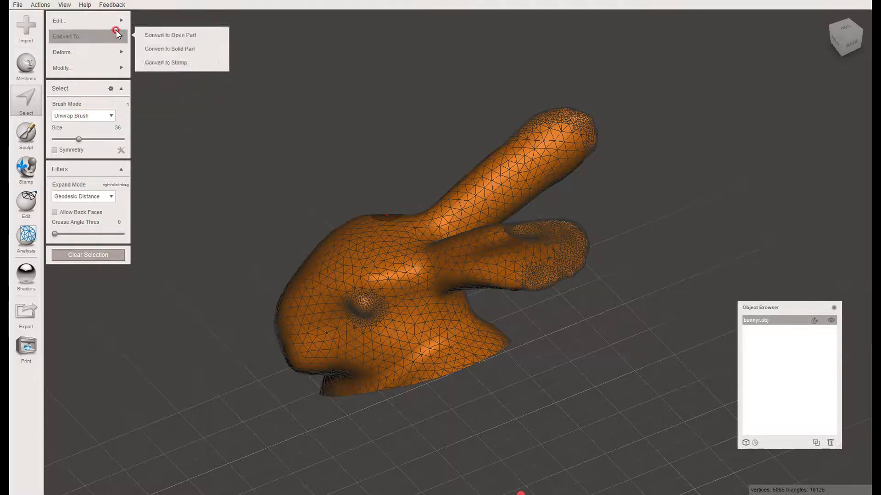
{"action": "mouse_move", "coordinate": [118, 20]}
{"action": "left_click", "coordinate": [180, 47]}
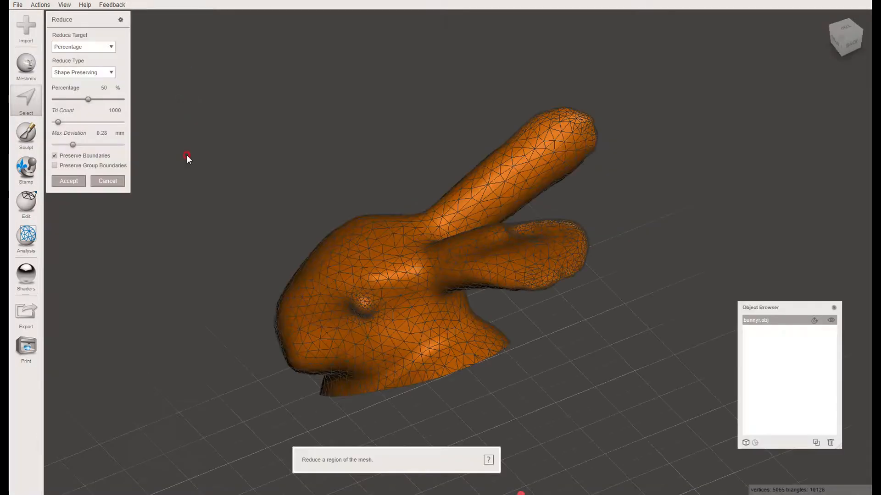
{"action": "right_click_drag", "start_coordinate": [223, 243], "coordinate": [244, 236]}
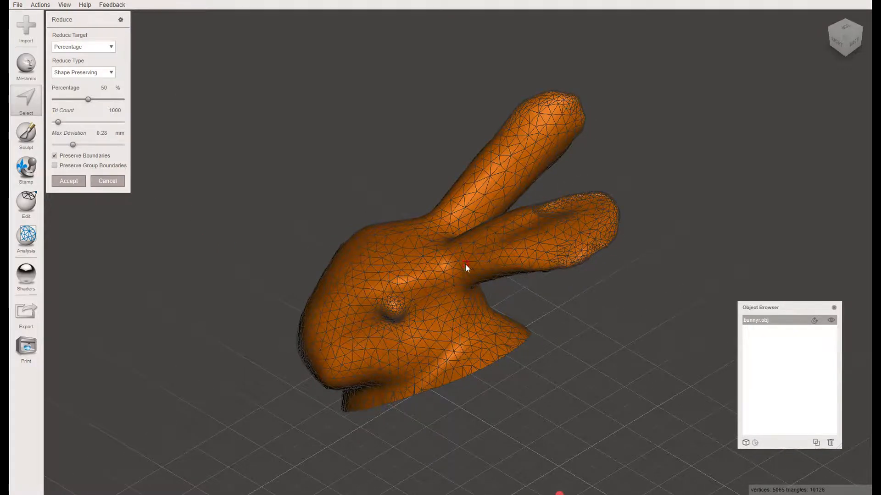
{"action": "left_click", "coordinate": [67, 181]}
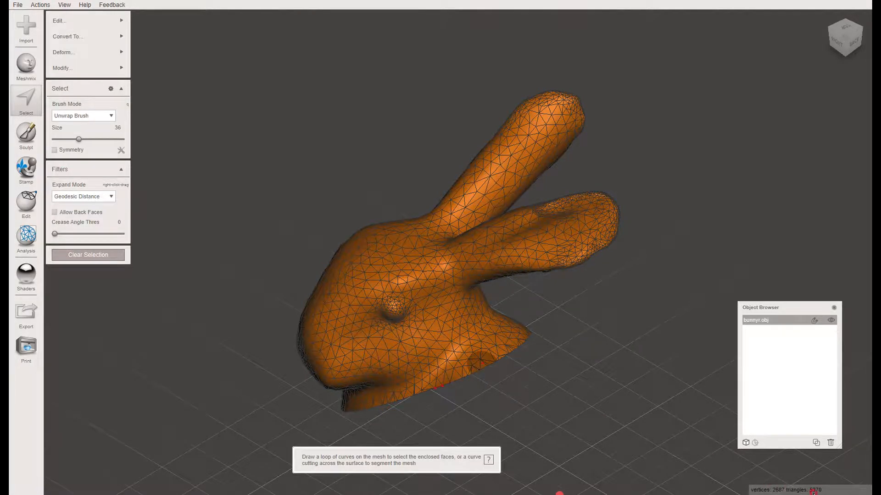
{"action": "right_click_drag", "start_coordinate": [592, 353], "coordinate": [607, 324]}
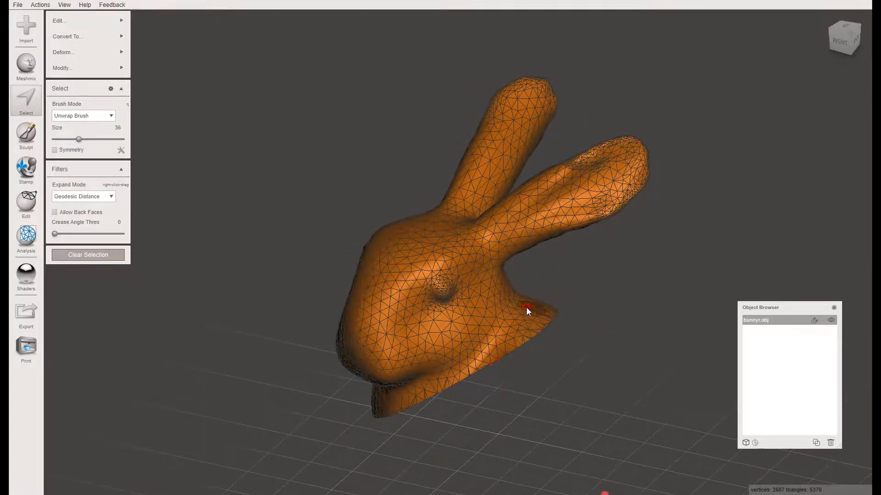
{"action": "left_click", "coordinate": [27, 313]}
{"action": "left_click", "coordinate": [170, 114]}
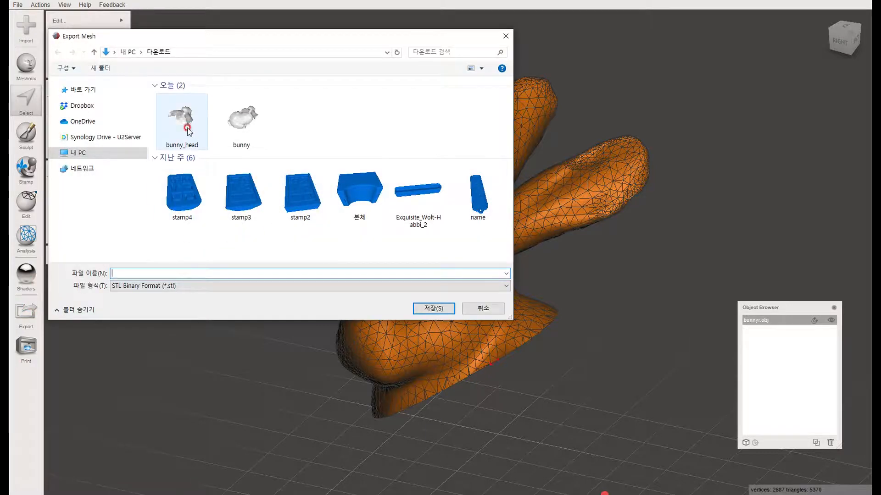
{"action": "left_click", "coordinate": [166, 272]}
{"action": "left_click", "coordinate": [175, 272]}
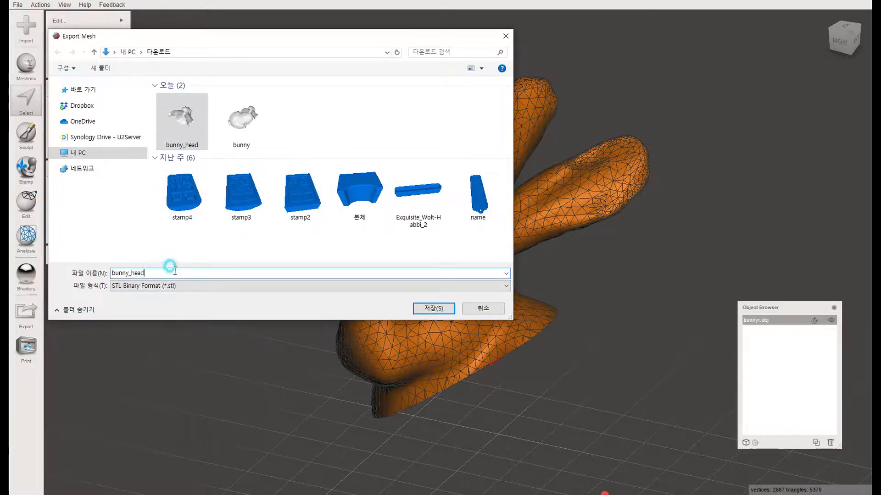
{"action": "type", "text": "_"}
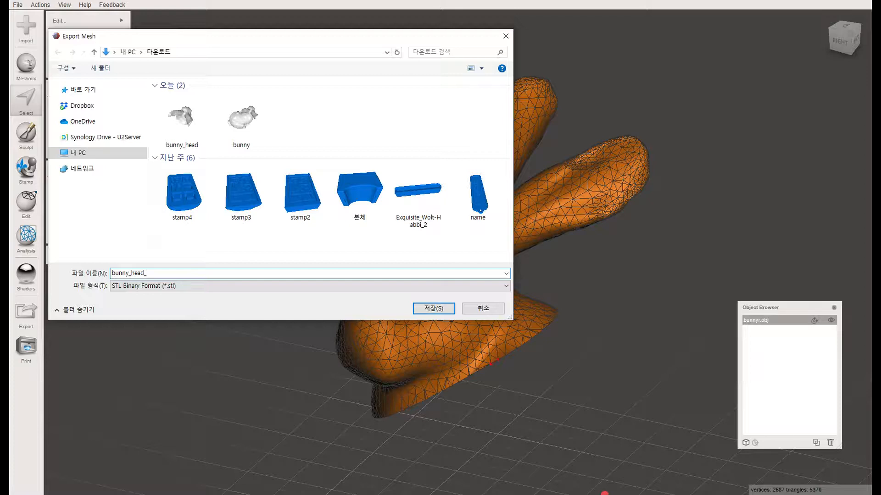
{"action": "type", "text": "5300"}
{"action": "key", "text": "Return"}
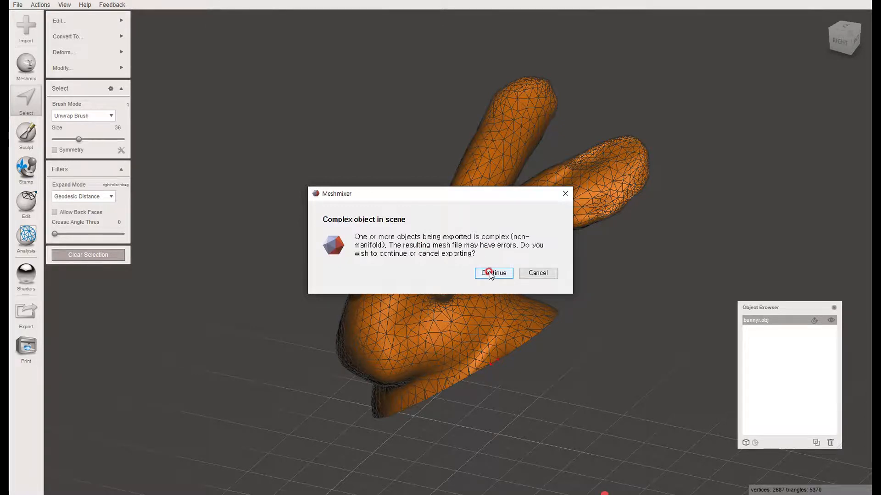
{"action": "left_click", "coordinate": [536, 274]}
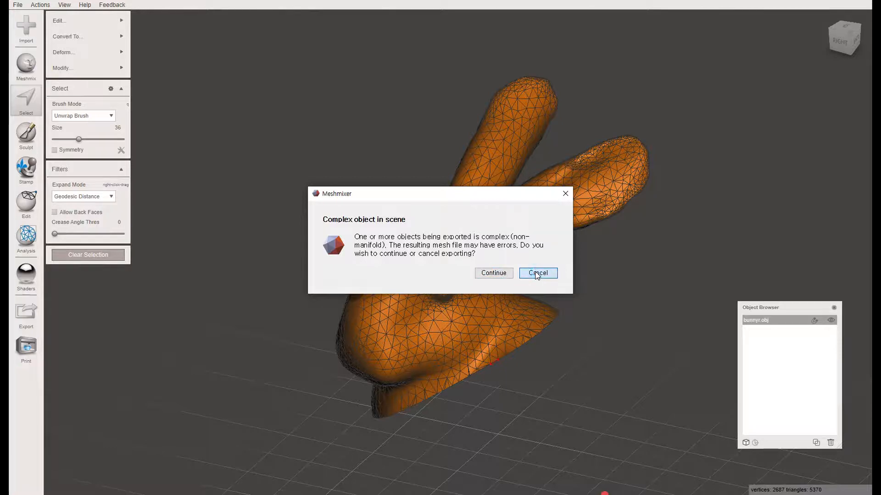
Step: Clear the mesh selection and export the reduced bunny head as bunny_head_5300 in STL Binary Format, continuing despite its complex geometry
{"action": "left_click", "coordinate": [88, 255]}
{"action": "right_click_drag", "start_coordinate": [472, 316], "coordinate": [413, 303]}
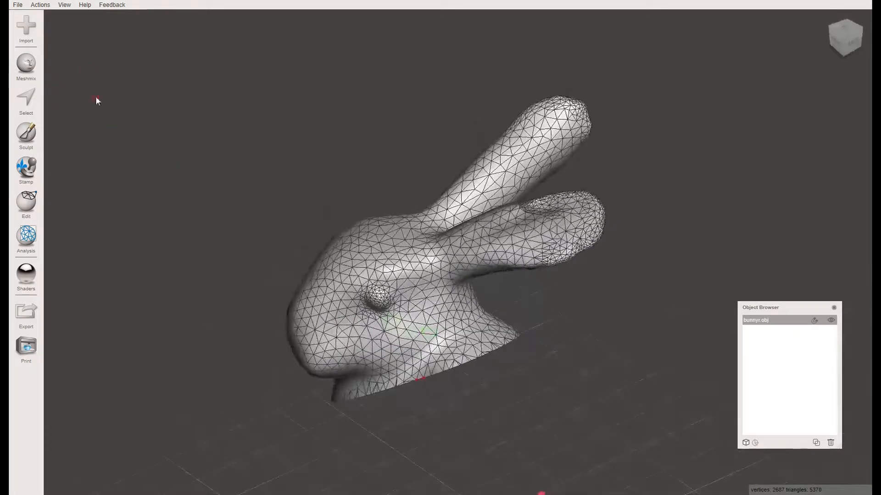
{"action": "left_click", "coordinate": [24, 310]}
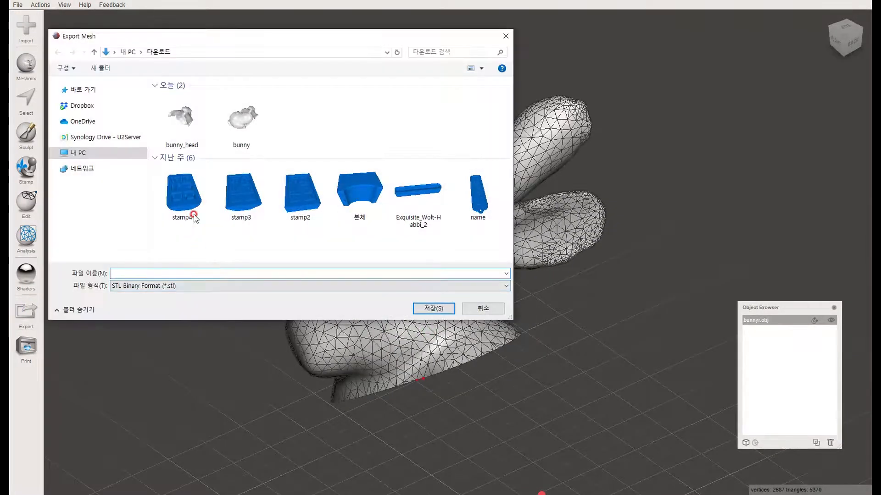
{"action": "left_click", "coordinate": [183, 118]}
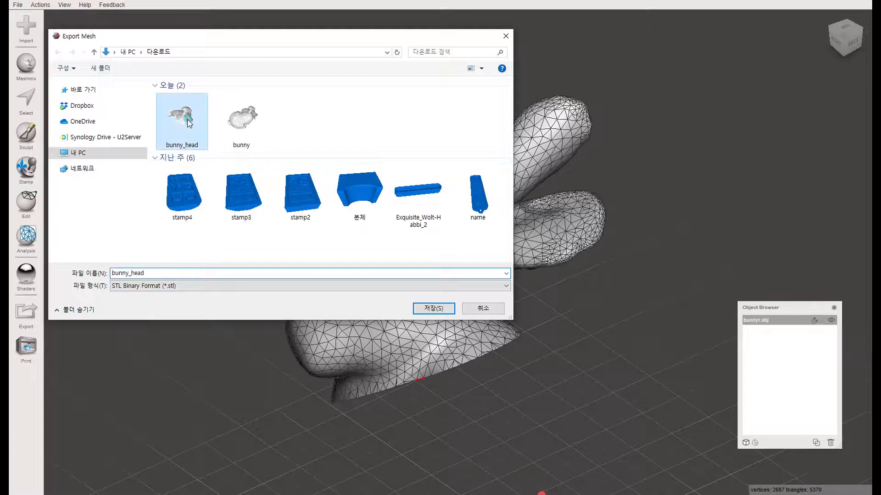
{"action": "left_click", "coordinate": [159, 274]}
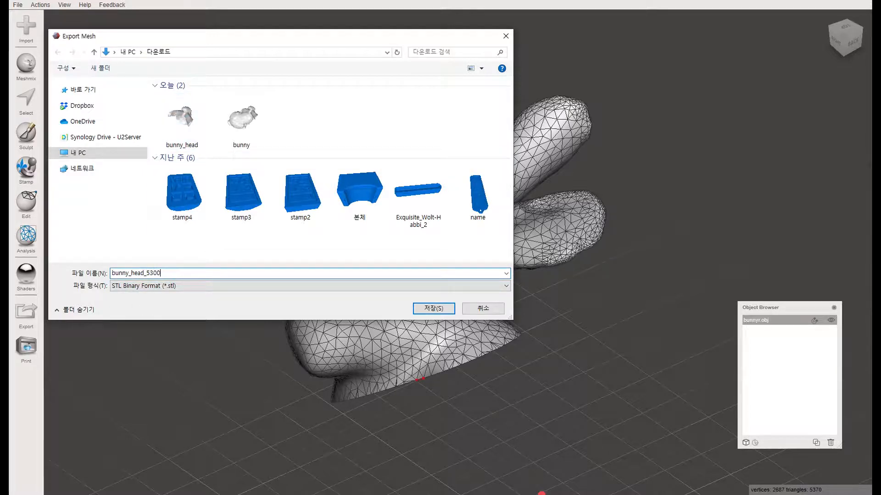
{"action": "key", "text": "Return"}
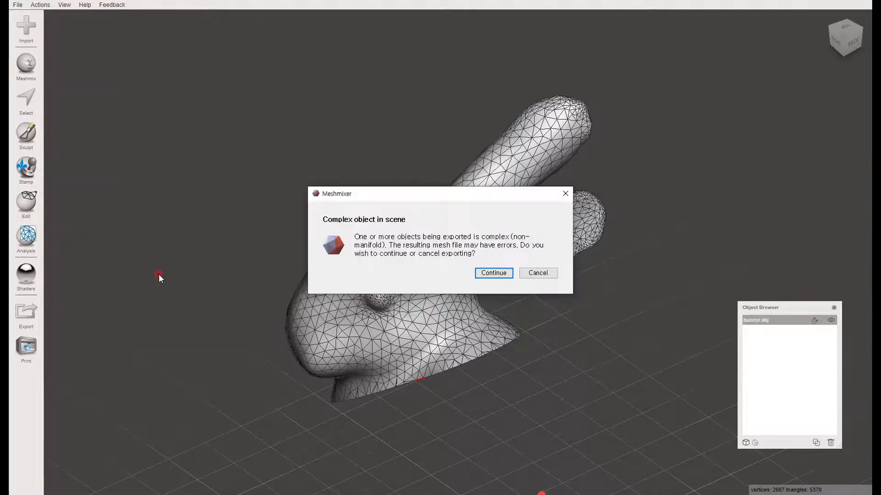
{"action": "left_click", "coordinate": [486, 273]}
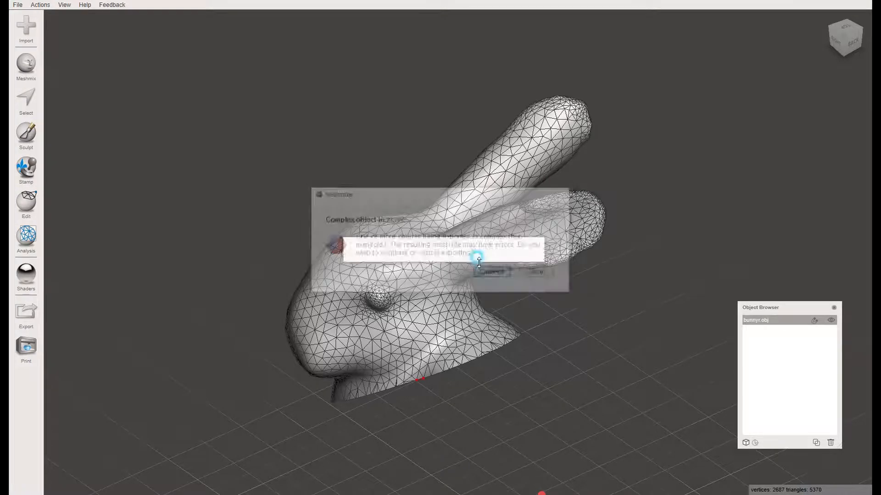
Step: Examine the flat cut face under the bunny's neck and the mesh along its edge for defects
{"action": "right_click_drag", "start_coordinate": [526, 299], "coordinate": [426, 260]}
{"action": "scroll", "coordinate": [368, 269], "scroll_direction": "up", "scroll_amount": 4}
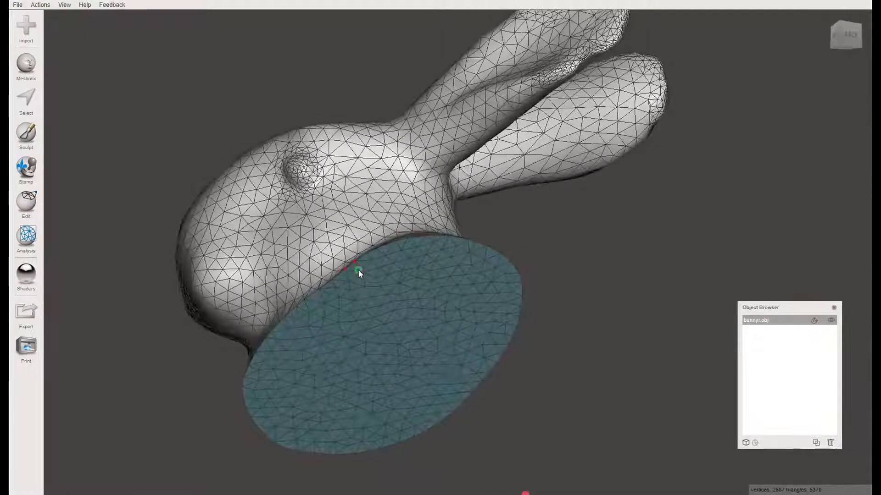
{"action": "right_click_drag", "start_coordinate": [358, 269], "coordinate": [369, 288]}
{"action": "scroll", "coordinate": [394, 321], "scroll_direction": "up", "scroll_amount": 2}
{"action": "right_click_drag", "start_coordinate": [394, 323], "coordinate": [419, 371]}
{"action": "middle_click_drag", "start_coordinate": [419, 371], "coordinate": [370, 313]}
{"action": "scroll", "coordinate": [370, 313], "scroll_direction": "down", "scroll_amount": 4}
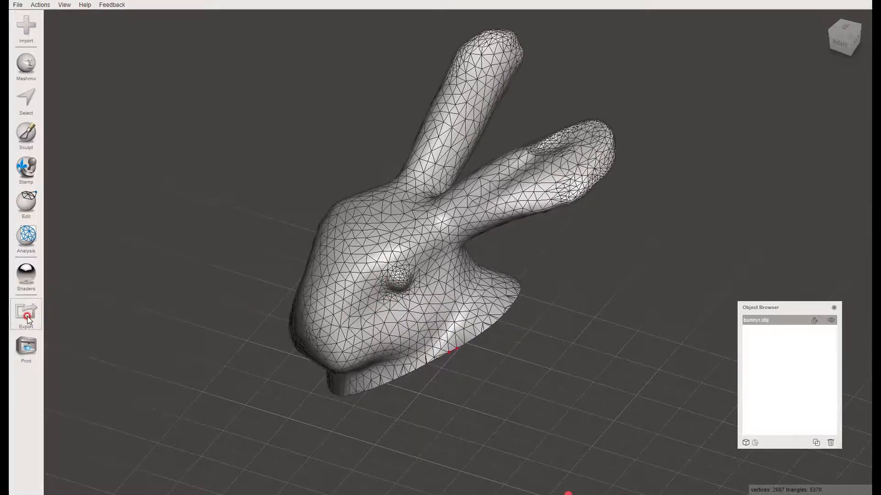
Step: Run the Inspector on the bunny head and auto-repair all mesh defects with the Flat Fill hole mode
{"action": "left_click", "coordinate": [27, 251]}
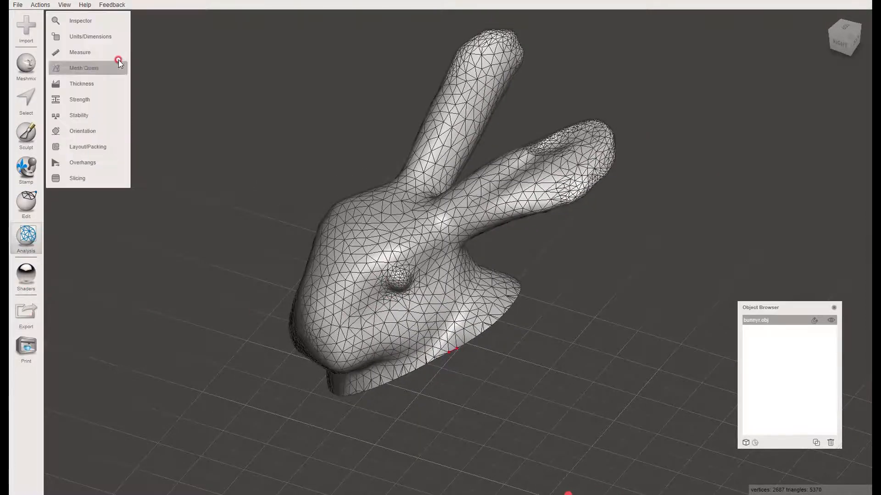
{"action": "left_click", "coordinate": [120, 22]}
{"action": "right_click_drag", "start_coordinate": [482, 372], "coordinate": [389, 269]}
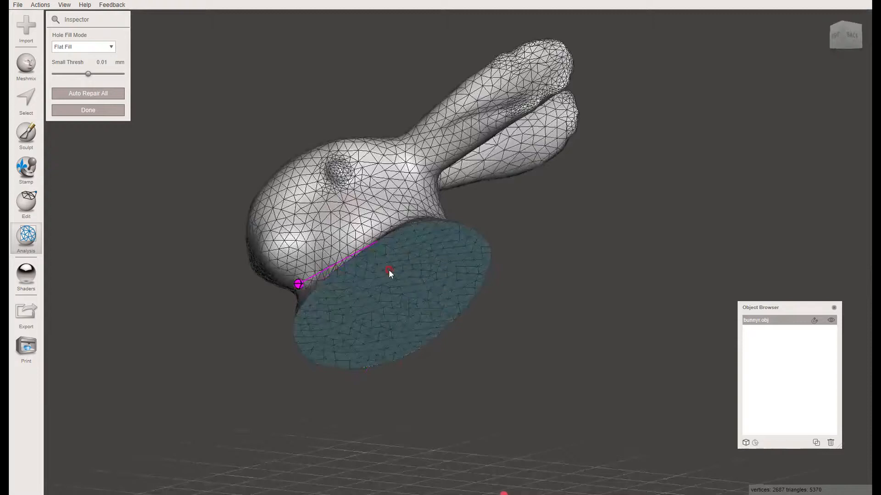
{"action": "left_click", "coordinate": [87, 97]}
{"action": "right_click_drag", "start_coordinate": [348, 318], "coordinate": [546, 436]}
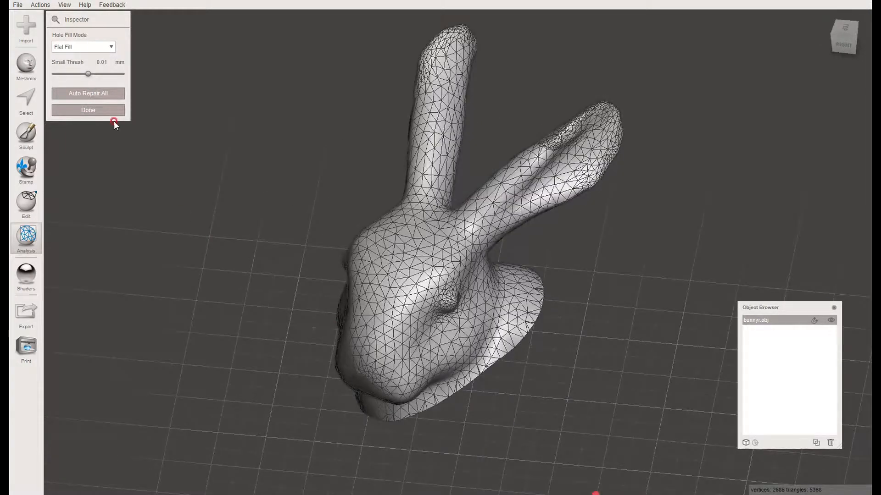
{"action": "left_click", "coordinate": [103, 111]}
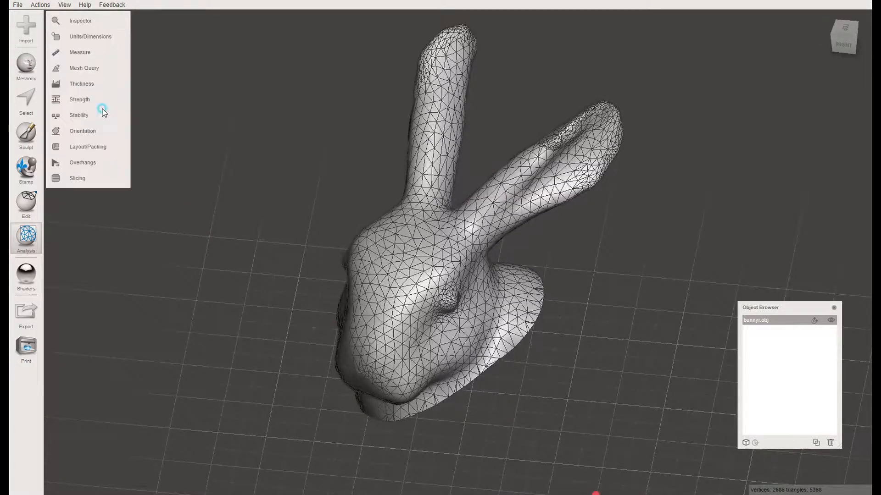
Step: Export the repaired bunny head as an STL file, overwriting bunny_head_5300
{"action": "left_click", "coordinate": [20, 311]}
{"action": "left_click", "coordinate": [182, 121]}
{"action": "left_click", "coordinate": [421, 311]}
{"action": "left_click", "coordinate": [446, 254]}
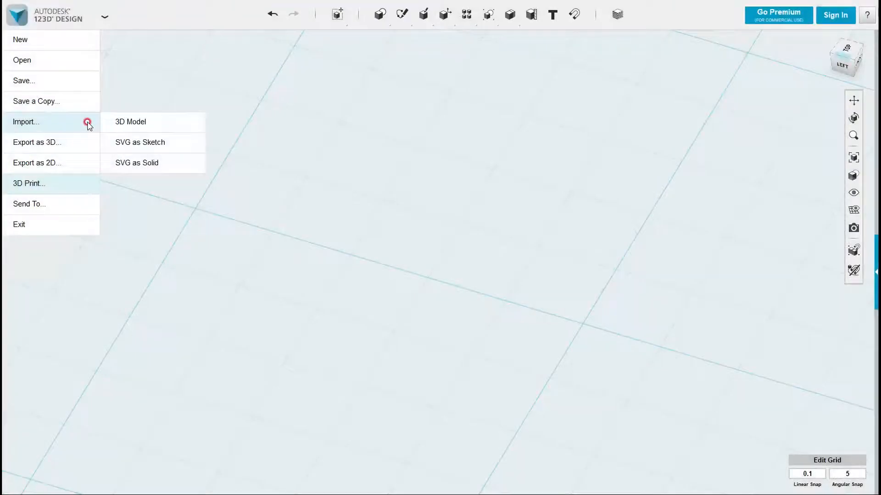
Step: Switch to 123D Design and import the 3D model bunny_head_5300 from the computer, checking its faceted surface
{"action": "left_click", "coordinate": [131, 123]}
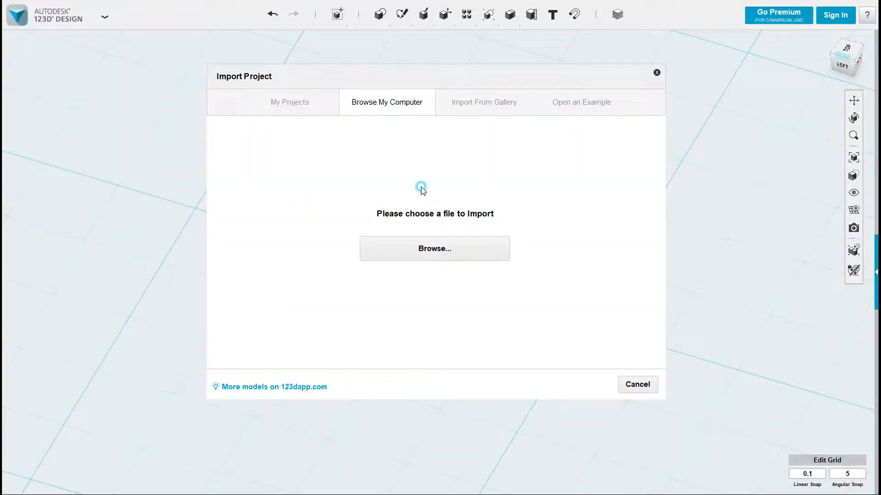
{"action": "left_click", "coordinate": [431, 254]}
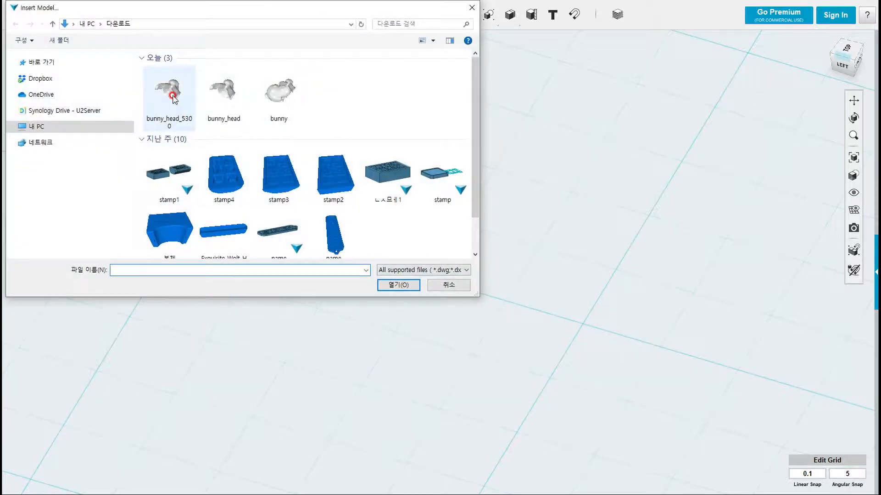
{"action": "double_click", "coordinate": [170, 90]}
{"action": "mouse_move", "coordinate": [518, 358]}
{"action": "right_mouse_down"}
{"action": "mouse_move", "coordinate": [558, 375]}
{"action": "mouse_move", "coordinate": [615, 350]}
{"action": "mouse_move", "coordinate": [528, 364]}
{"action": "mouse_move", "coordinate": [513, 380]}
{"action": "mouse_move", "coordinate": [558, 362]}
{"action": "mouse_move", "coordinate": [513, 360]}
{"action": "right_mouse_up"}
{"action": "scroll", "coordinate": [437, 335], "scroll_direction": "up", "scroll_amount": 5}
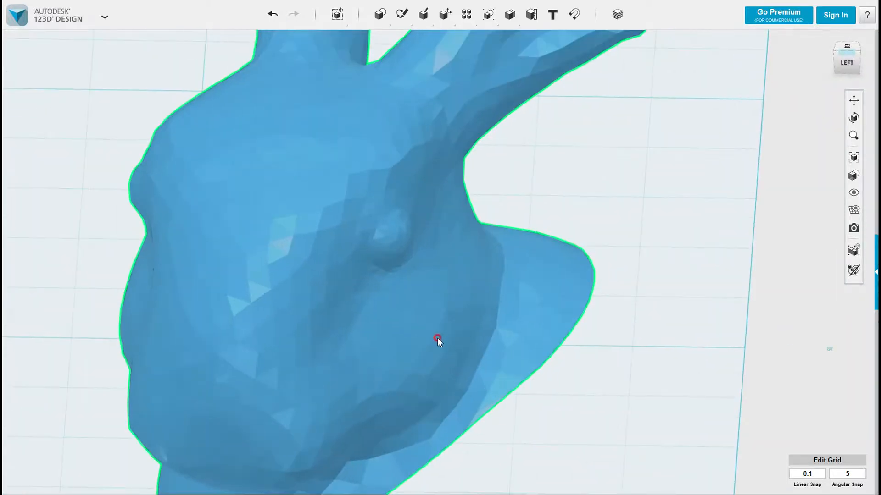
{"action": "scroll", "coordinate": [610, 358], "scroll_direction": "down", "scroll_amount": 6}
{"action": "mouse_move", "coordinate": [654, 402]}
{"action": "right_mouse_down"}
{"action": "mouse_move", "coordinate": [530, 395]}
{"action": "mouse_move", "coordinate": [481, 366]}
{"action": "mouse_move", "coordinate": [495, 350]}
{"action": "mouse_move", "coordinate": [640, 399]}
{"action": "mouse_move", "coordinate": [680, 390]}
{"action": "mouse_move", "coordinate": [653, 394]}
{"action": "right_mouse_up"}
Step: Move the imported bunny head from the grid's corner onto the interior of the work grid
{"action": "left_click", "coordinate": [849, 113]}
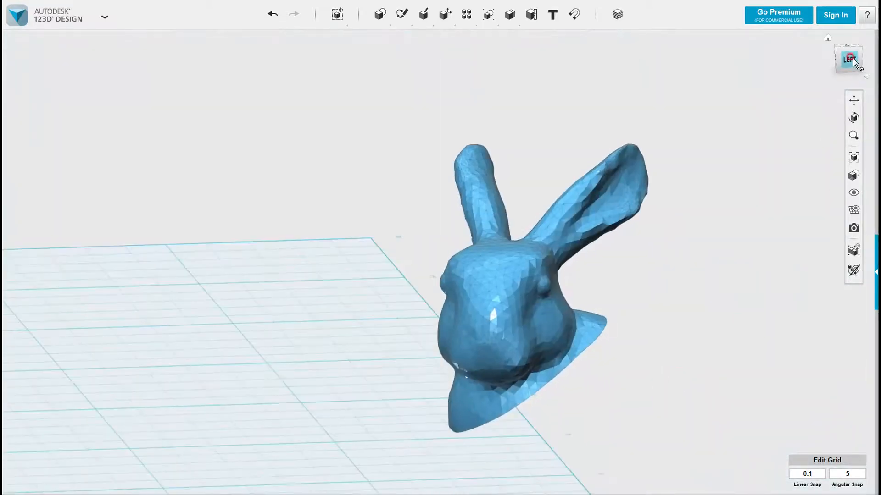
{"action": "left_click_drag", "start_coordinate": [645, 176], "coordinate": [349, 275]}
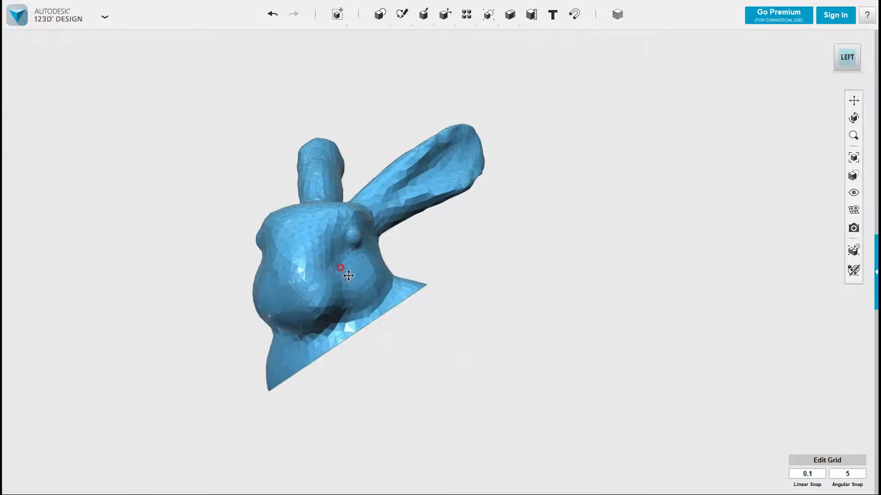
{"action": "left_click_drag", "start_coordinate": [524, 326], "coordinate": [774, 220]}
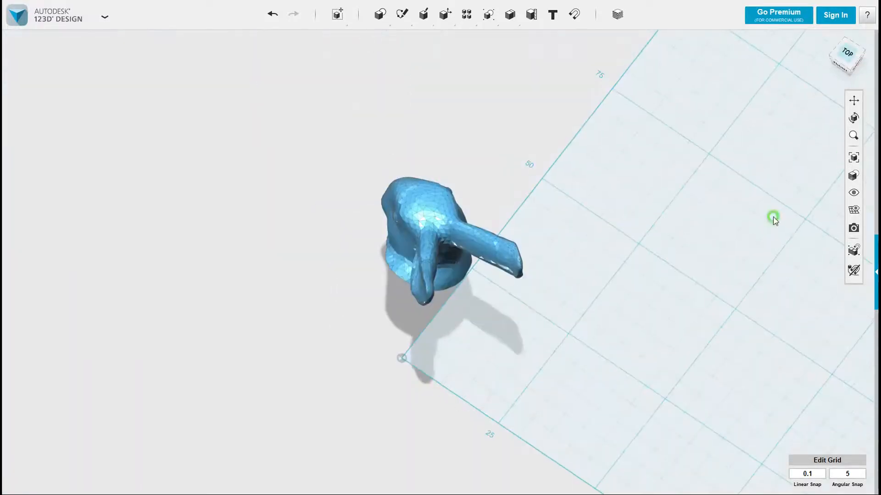
{"action": "left_click", "coordinate": [848, 57]}
{"action": "scroll", "coordinate": [610, 178], "scroll_direction": "down", "scroll_amount": 2}
{"action": "middle_click_drag", "start_coordinate": [596, 197], "coordinate": [438, 308]}
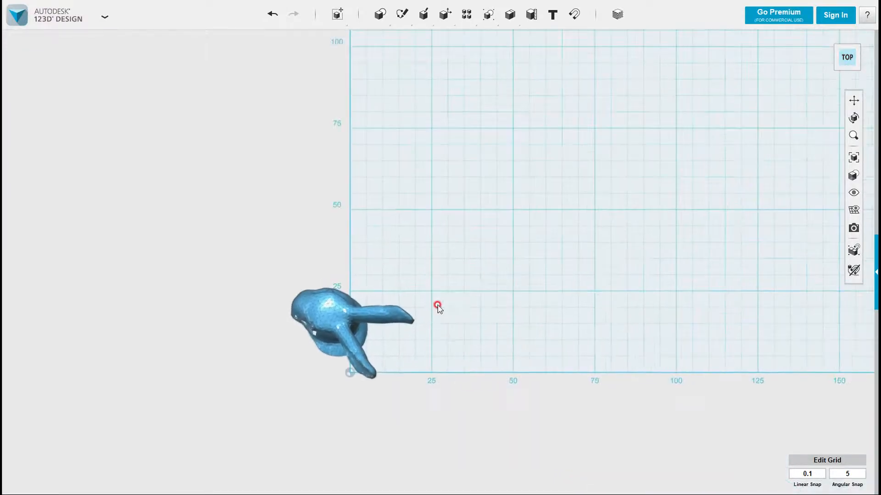
{"action": "left_click_drag", "start_coordinate": [351, 320], "coordinate": [593, 138]}
{"action": "middle_click_drag", "start_coordinate": [552, 224], "coordinate": [497, 298]}
{"action": "right_click_drag", "start_coordinate": [495, 266], "coordinate": [399, 30]}
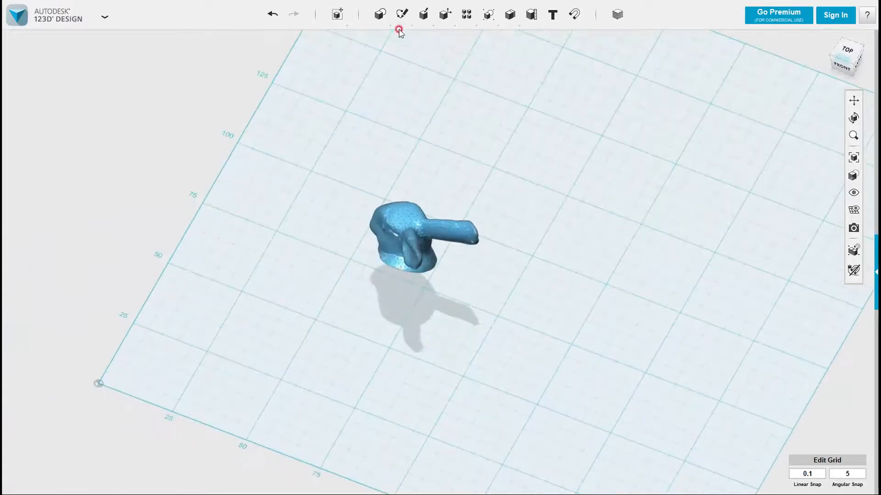
Step: Place a cylinder primitive with radius 10 and height 20 on the grid beside the bunny head
{"action": "left_click", "coordinate": [418, 36]}
{"action": "left_click", "coordinate": [564, 327]}
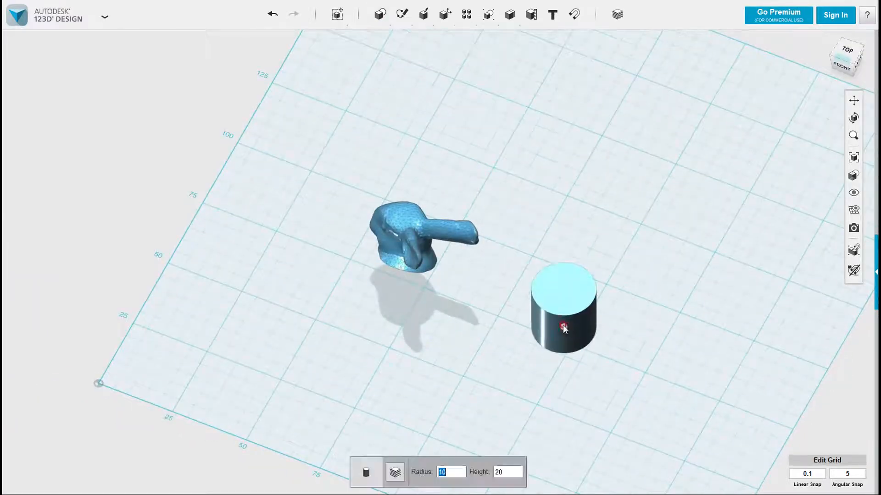
{"action": "left_click", "coordinate": [611, 350]}
{"action": "scroll", "coordinate": [626, 346], "scroll_direction": "up", "scroll_amount": 5}
Step: Press/Pull the cylinder's top face downward to flatten it into a low disc
{"action": "left_click", "coordinate": [553, 343]}
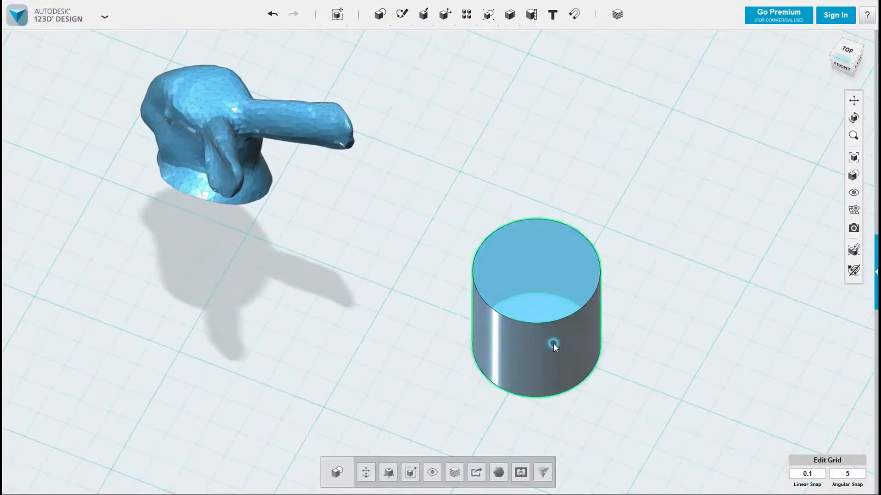
{"action": "left_click", "coordinate": [545, 305]}
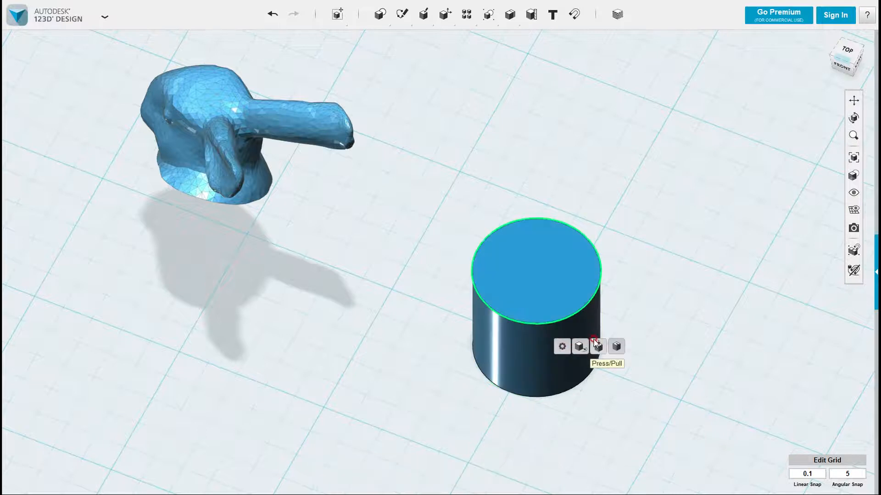
{"action": "left_click", "coordinate": [597, 346]}
{"action": "left_click_drag", "start_coordinate": [543, 292], "coordinate": [544, 346]}
{"action": "right_click_drag", "start_coordinate": [584, 370], "coordinate": [517, 344]}
Step: Scale up the low disc so that it is wide enough to serve as a base for the bunny head
{"action": "left_click_drag", "start_coordinate": [499, 346], "coordinate": [248, 232]}
{"action": "mouse_move", "coordinate": [337, 15]}
{"action": "left_click", "coordinate": [346, 42]}
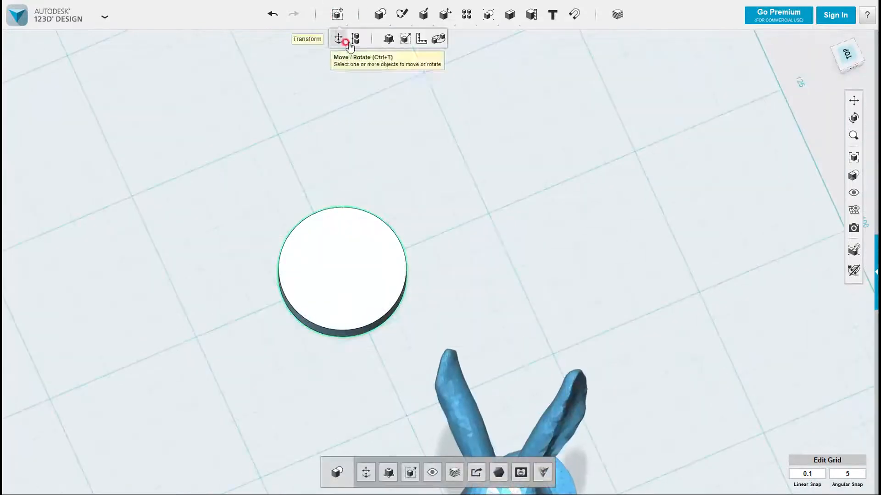
{"action": "left_click", "coordinate": [404, 41]}
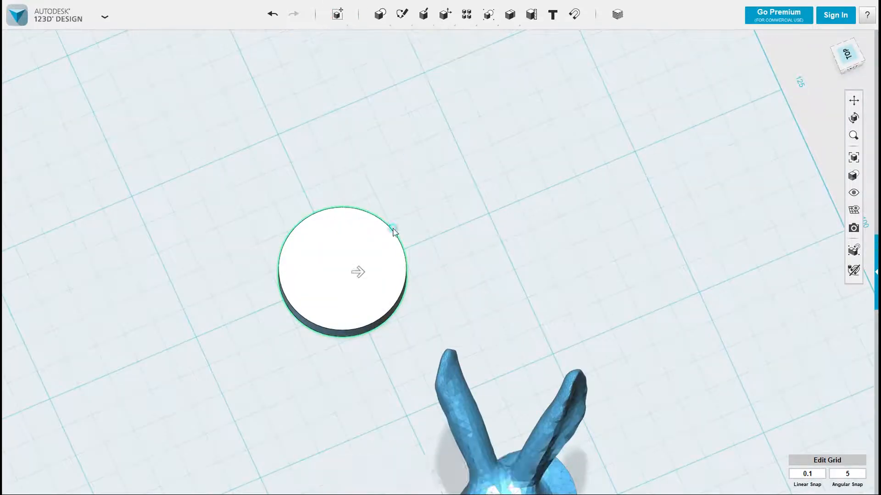
{"action": "left_click_drag", "start_coordinate": [360, 274], "coordinate": [530, 299]}
{"action": "right_click_drag", "start_coordinate": [530, 296], "coordinate": [522, 250]}
{"action": "scroll", "coordinate": [545, 255], "scroll_direction": "down", "scroll_amount": 2}
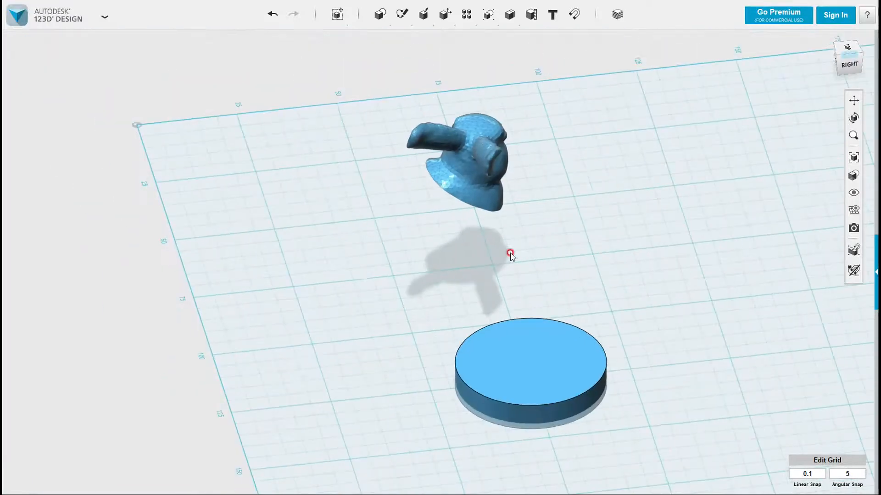
Step: Round the top edge of the disc with a fillet
{"action": "scroll", "coordinate": [606, 335], "scroll_direction": "up", "scroll_amount": 3}
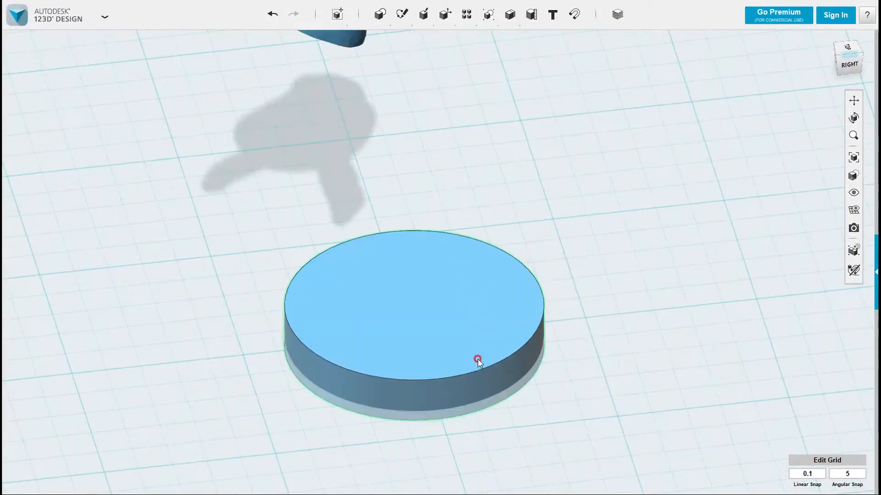
{"action": "left_click", "coordinate": [481, 362]}
{"action": "left_click", "coordinate": [490, 365]}
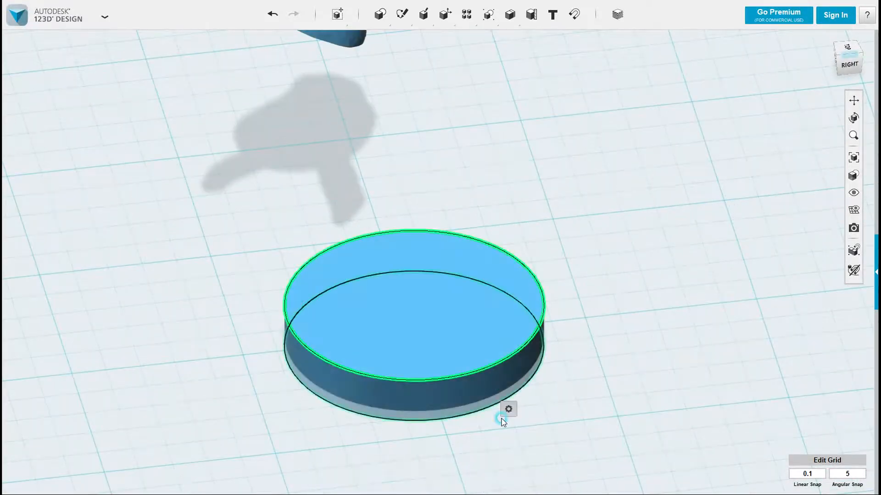
{"action": "mouse_move", "coordinate": [508, 409]}
{"action": "left_click", "coordinate": [545, 410]}
{"action": "left_click", "coordinate": [486, 370]}
{"action": "left_click_drag", "start_coordinate": [484, 369], "coordinate": [484, 370]}
{"action": "left_click", "coordinate": [596, 373]}
{"action": "right_click_drag", "start_coordinate": [597, 373], "coordinate": [519, 340]}
{"action": "left_click", "coordinate": [519, 340]}
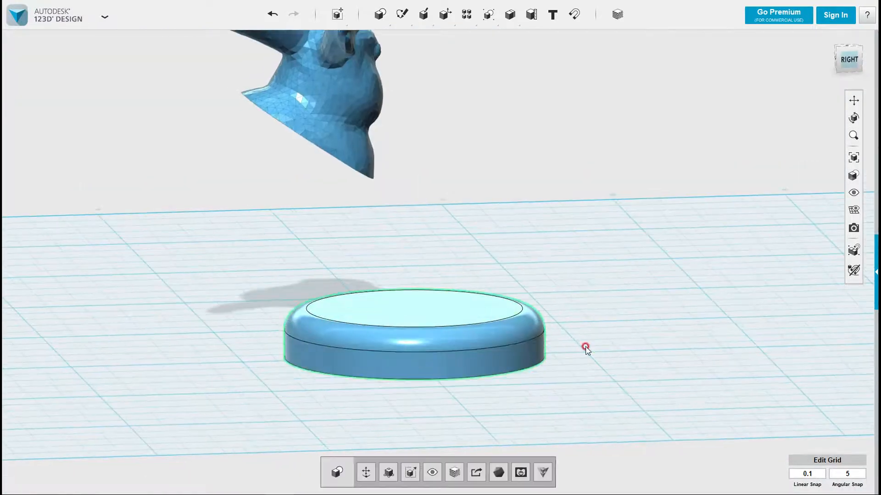
{"action": "right_click_drag", "start_coordinate": [591, 280], "coordinate": [622, 256]}
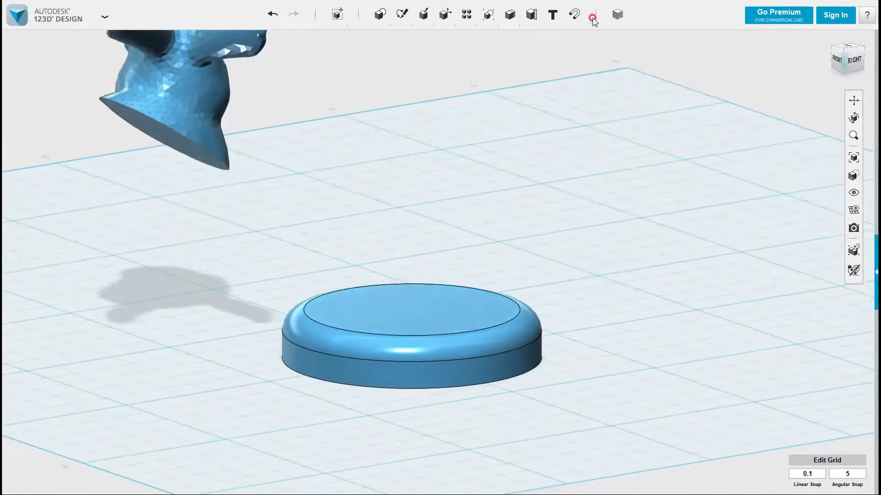
Step: Try to snap the disc's top face to the bunny head's flat neck cut
{"action": "left_click", "coordinate": [189, 141]}
{"action": "right_click_drag", "start_coordinate": [188, 157], "coordinate": [149, 165]}
{"action": "right_click_drag", "start_coordinate": [456, 251], "coordinate": [429, 292]}
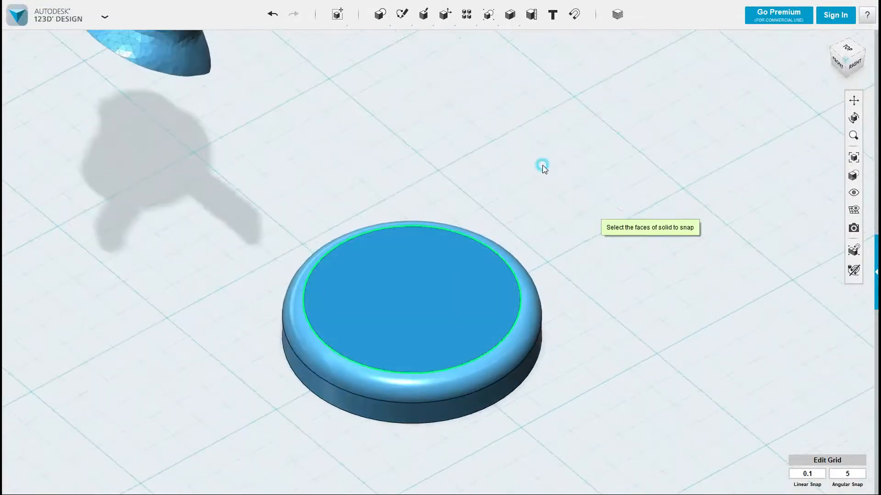
{"action": "right_click_drag", "start_coordinate": [186, 118], "coordinate": [123, 163]}
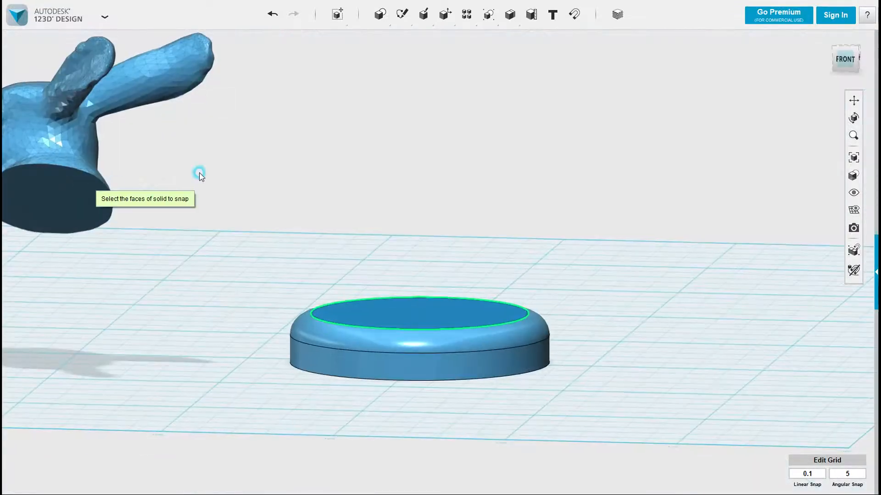
{"action": "right_click_drag", "start_coordinate": [454, 187], "coordinate": [392, 165]}
{"action": "right_click_drag", "start_coordinate": [549, 198], "coordinate": [610, 151]}
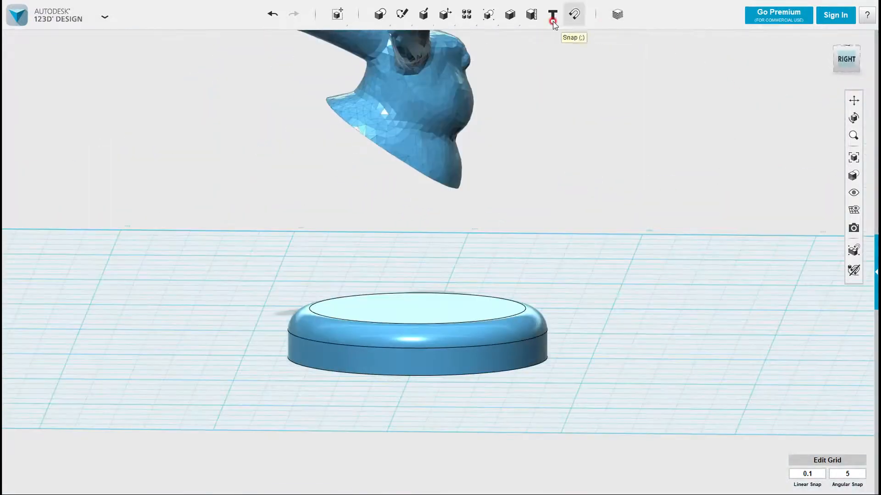
Step: Lift the disc off the grid by about 10.8 mm and tilt it parallel to the bunny head's slanted neck cut
{"action": "left_click", "coordinate": [846, 58]}
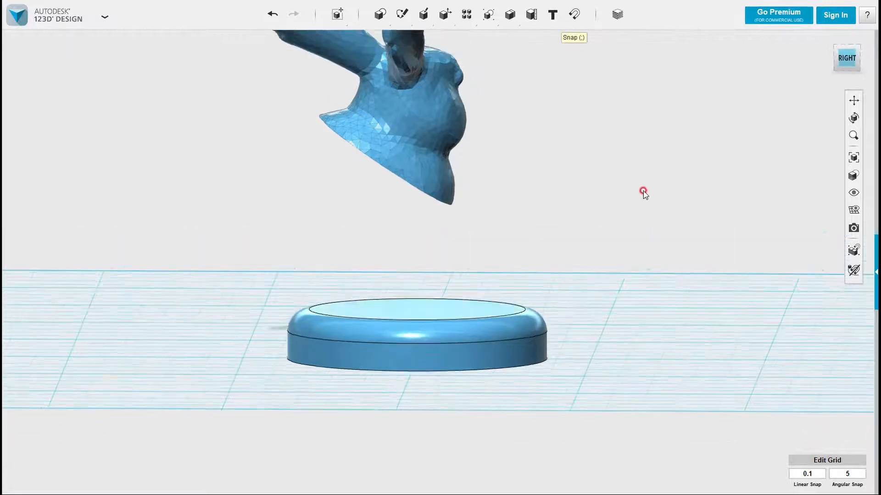
{"action": "left_click_drag", "start_coordinate": [577, 384], "coordinate": [271, 308]}
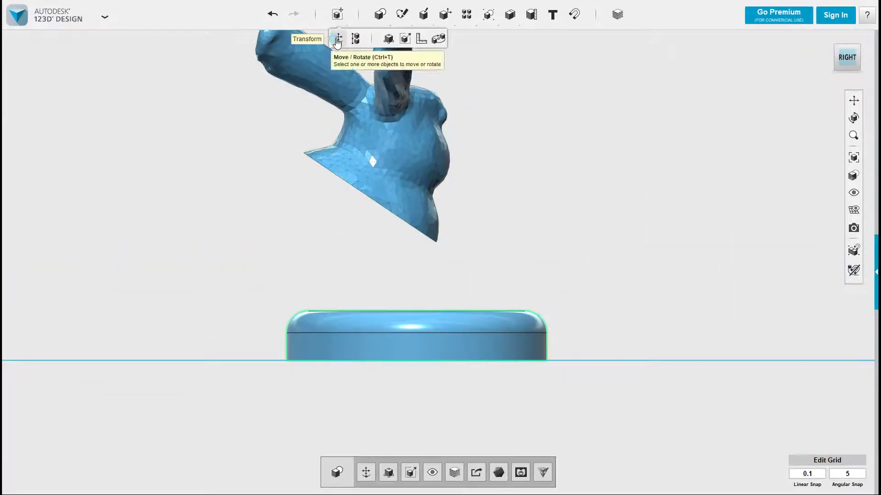
{"action": "left_click", "coordinate": [336, 37]}
{"action": "left_click_drag", "start_coordinate": [366, 336], "coordinate": [360, 216]}
{"action": "right_click_drag", "start_coordinate": [653, 214], "coordinate": [592, 222]}
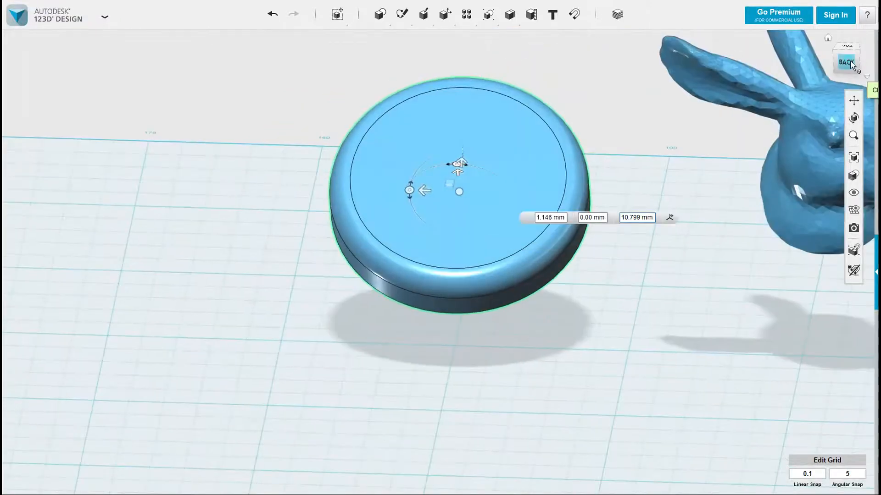
Step: Shift the tilted disc sideways until it sits centred on the bunny head's neck and overlaps it
{"action": "left_click", "coordinate": [849, 62]}
{"action": "middle_click_drag", "start_coordinate": [558, 190], "coordinate": [341, 227]}
{"action": "left_click_drag", "start_coordinate": [198, 253], "coordinate": [568, 278]}
{"action": "right_click_drag", "start_coordinate": [701, 338], "coordinate": [636, 339]}
{"action": "scroll", "coordinate": [572, 334], "scroll_direction": "up", "scroll_amount": 5}
{"action": "middle_click_drag", "start_coordinate": [635, 339], "coordinate": [498, 323]}
{"action": "scroll", "coordinate": [500, 324], "scroll_direction": "down", "scroll_amount": 3}
{"action": "right_click_drag", "start_coordinate": [681, 350], "coordinate": [560, 306]}
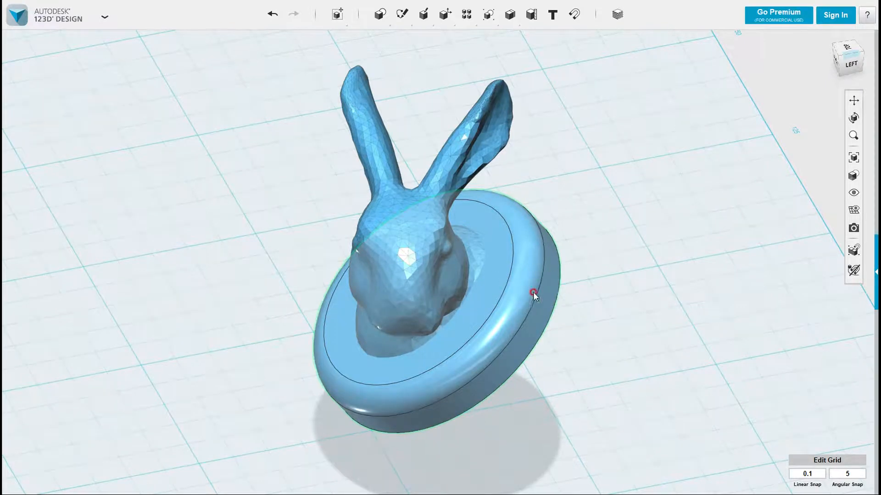
{"action": "right_click_drag", "start_coordinate": [540, 285], "coordinate": [637, 274]}
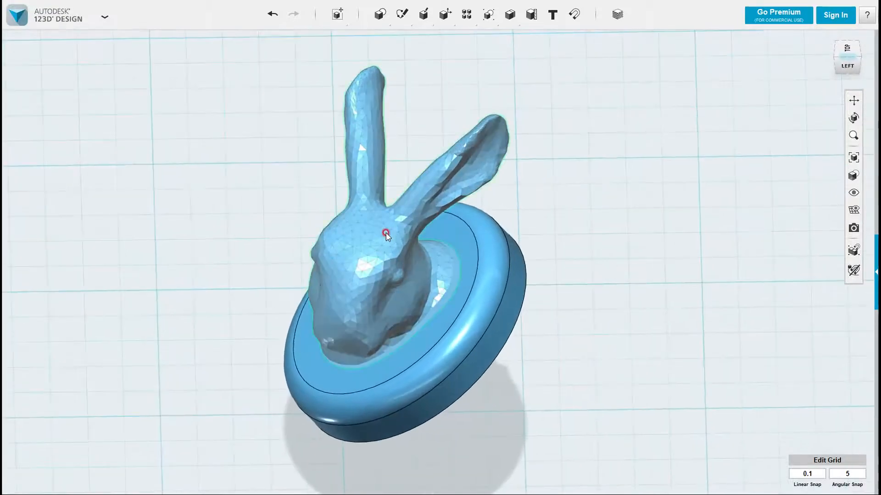
{"action": "right_click_drag", "start_coordinate": [590, 256], "coordinate": [556, 287]}
{"action": "right_click_drag", "start_coordinate": [515, 166], "coordinate": [508, 289]}
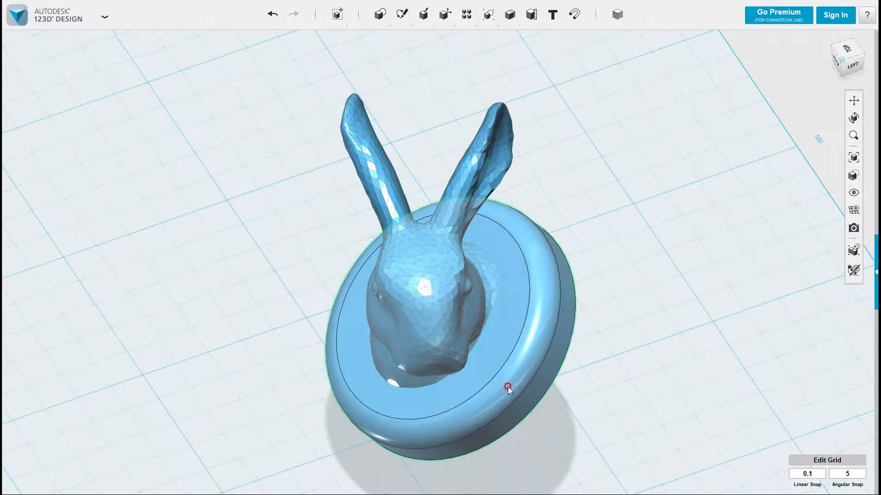
{"action": "mouse_move", "coordinate": [613, 302]}
{"action": "right_mouse_down"}
{"action": "mouse_move", "coordinate": [621, 310]}
{"action": "mouse_move", "coordinate": [537, 267]}
{"action": "mouse_move", "coordinate": [574, 295]}
{"action": "mouse_move", "coordinate": [623, 299]}
{"action": "right_mouse_up"}
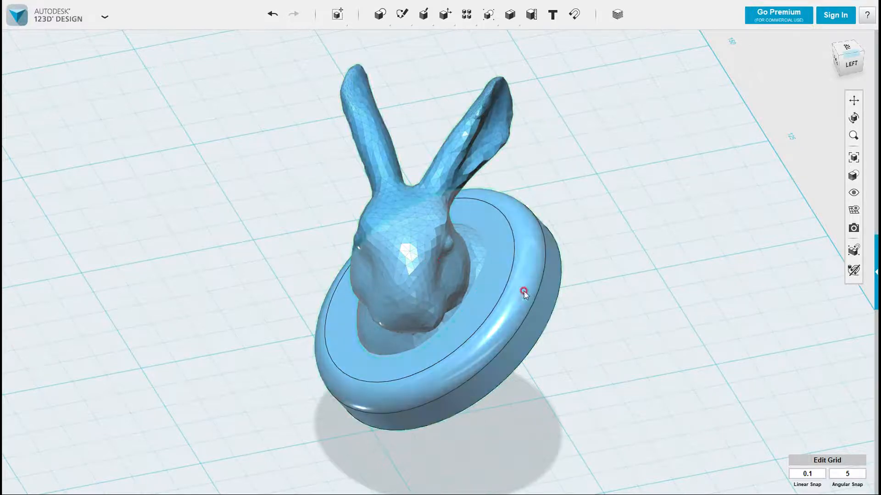
Step: Select the disc and the bunny head individually to check whether they are separate bodies
{"action": "left_click", "coordinate": [526, 293]}
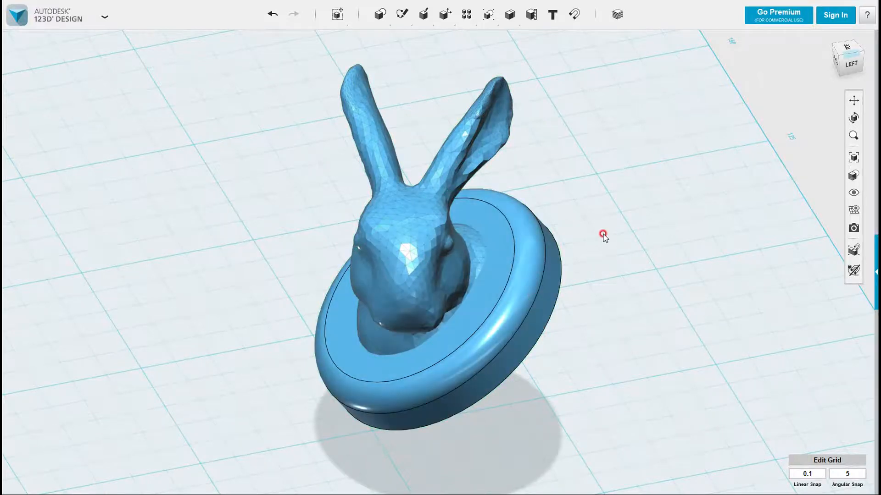
{"action": "left_click", "coordinate": [546, 239]}
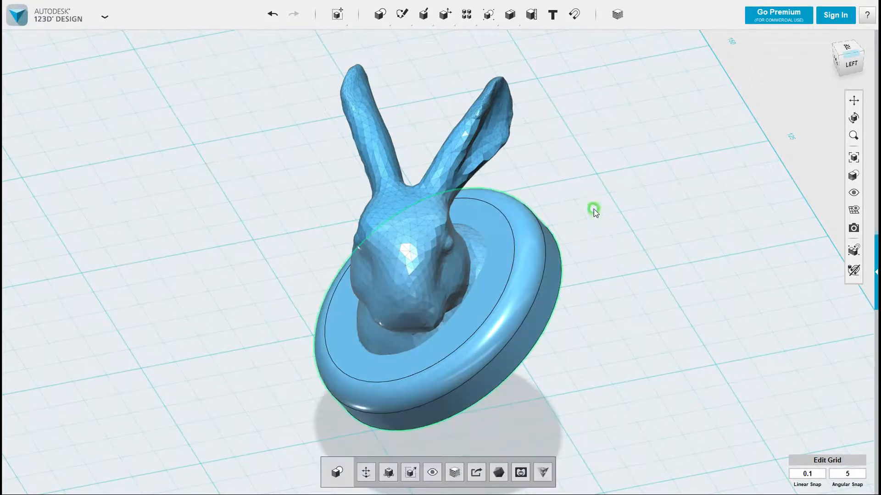
{"action": "left_click", "coordinate": [593, 207]}
{"action": "mouse_move", "coordinate": [571, 197]}
{"action": "right_mouse_down"}
{"action": "mouse_move", "coordinate": [509, 187]}
{"action": "mouse_move", "coordinate": [568, 198]}
{"action": "mouse_move", "coordinate": [556, 206]}
{"action": "right_mouse_up"}
{"action": "left_click", "coordinate": [514, 54]}
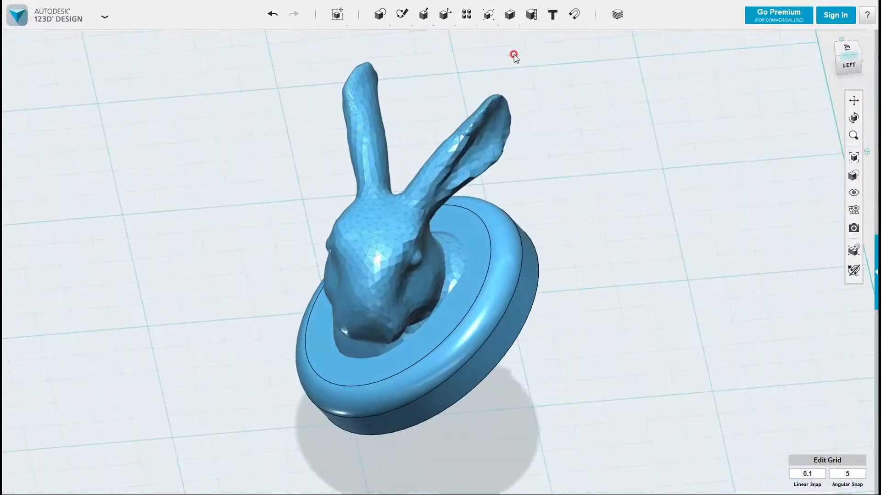
{"action": "left_click", "coordinate": [54, 14]}
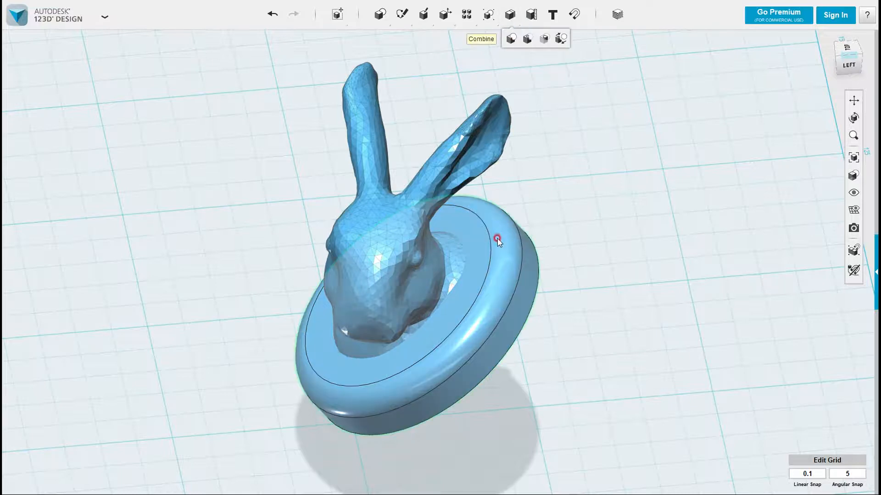
{"action": "left_click", "coordinate": [499, 240]}
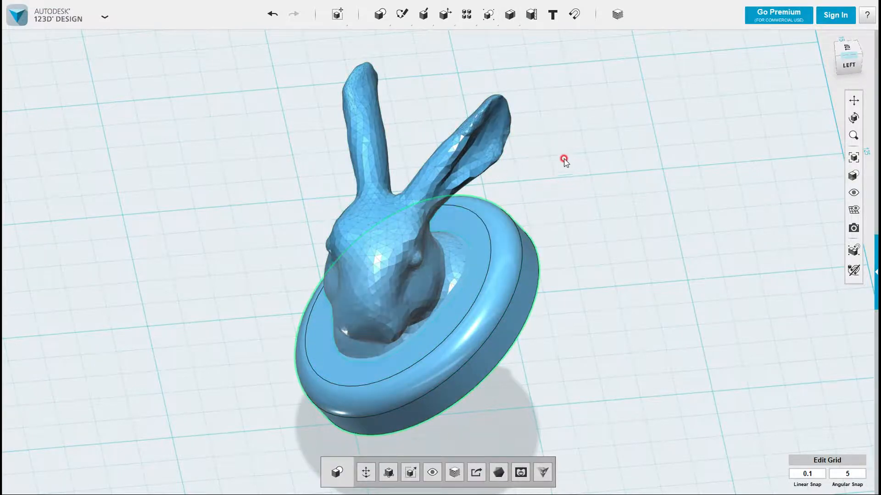
{"action": "left_click", "coordinate": [596, 155]}
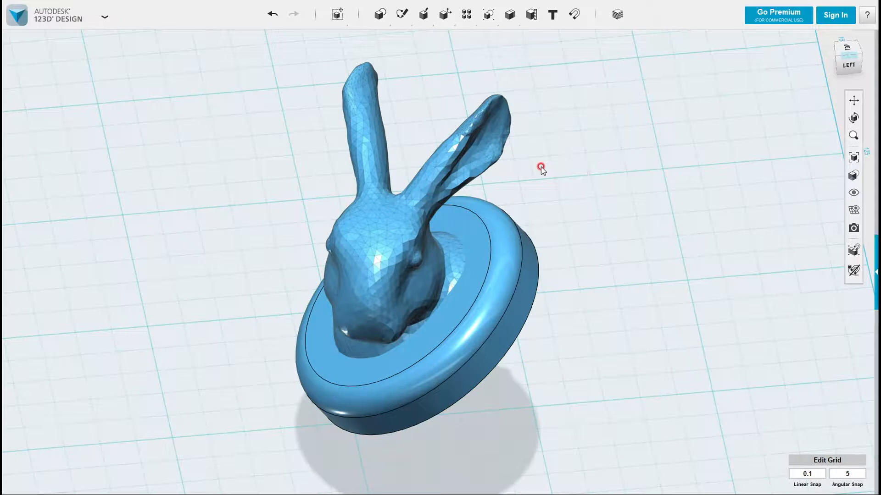
{"action": "left_click_drag", "start_coordinate": [587, 326], "coordinate": [268, 186]}
{"action": "left_click", "coordinate": [638, 248]}
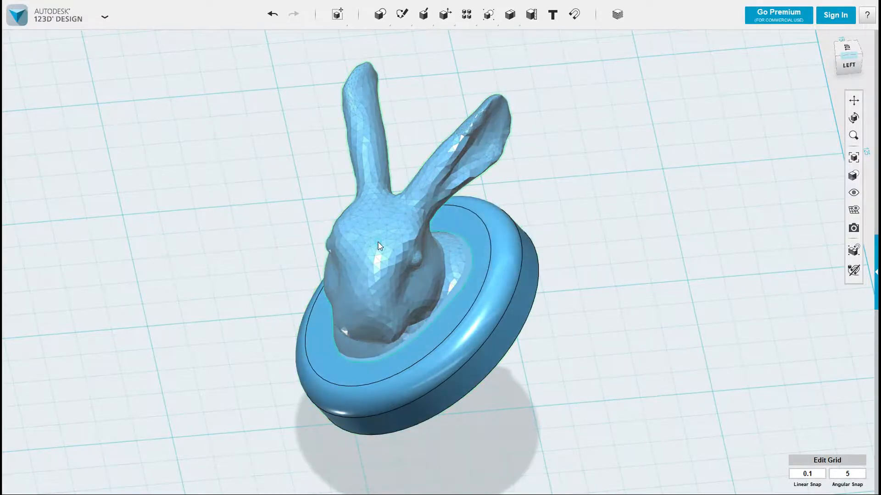
{"action": "left_click", "coordinate": [380, 245]}
{"action": "left_click", "coordinate": [569, 250]}
{"action": "left_click", "coordinate": [506, 250]}
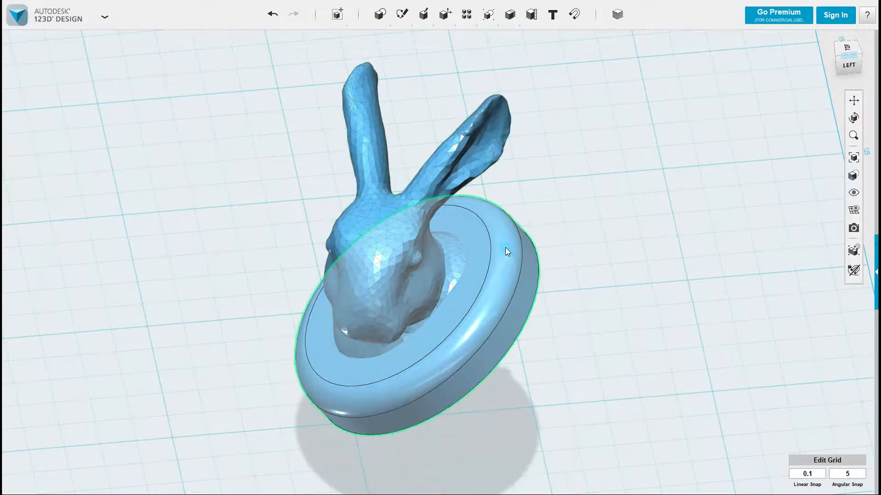
{"action": "left_click", "coordinate": [394, 203]}
{"action": "left_click", "coordinate": [565, 227]}
{"action": "left_click", "coordinate": [519, 231]}
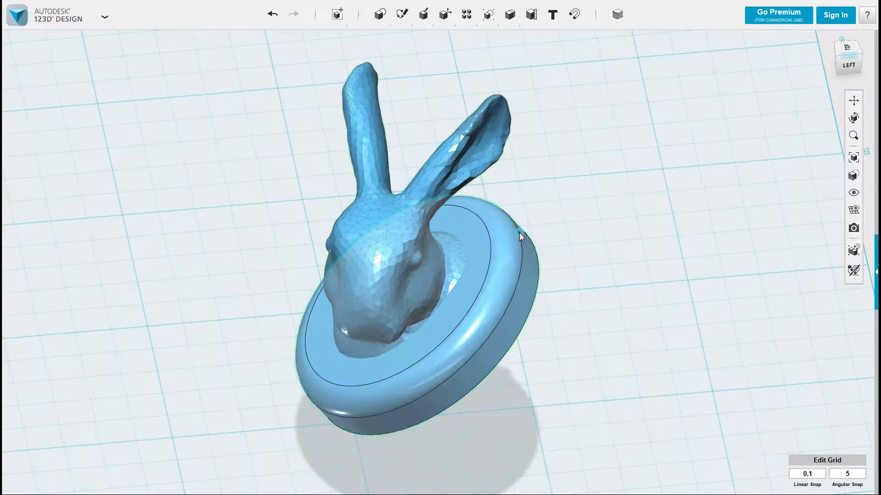
{"action": "left_click", "coordinate": [550, 106]}
{"action": "left_click", "coordinate": [506, 209]}
Step: Merge the bunny head and the disc base into a single body
{"action": "mouse_move", "coordinate": [509, 16]}
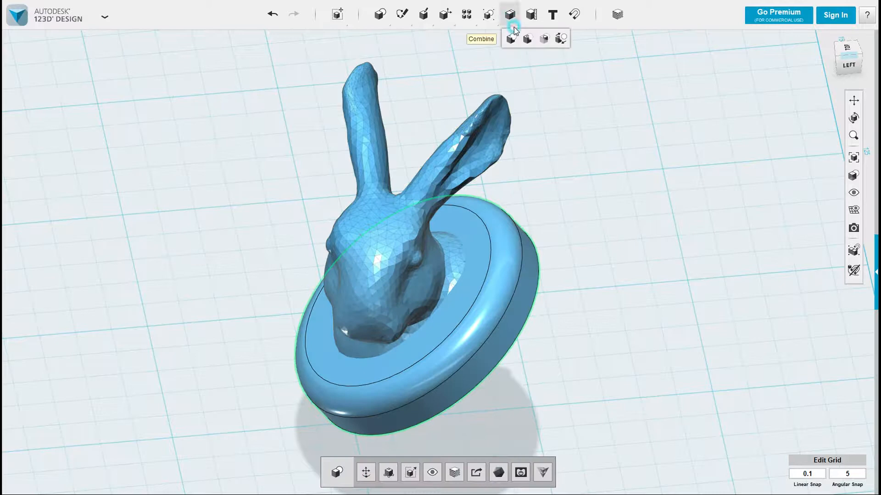
{"action": "left_click", "coordinate": [515, 38]}
{"action": "left_click", "coordinate": [477, 245]}
{"action": "left_click", "coordinate": [381, 239]}
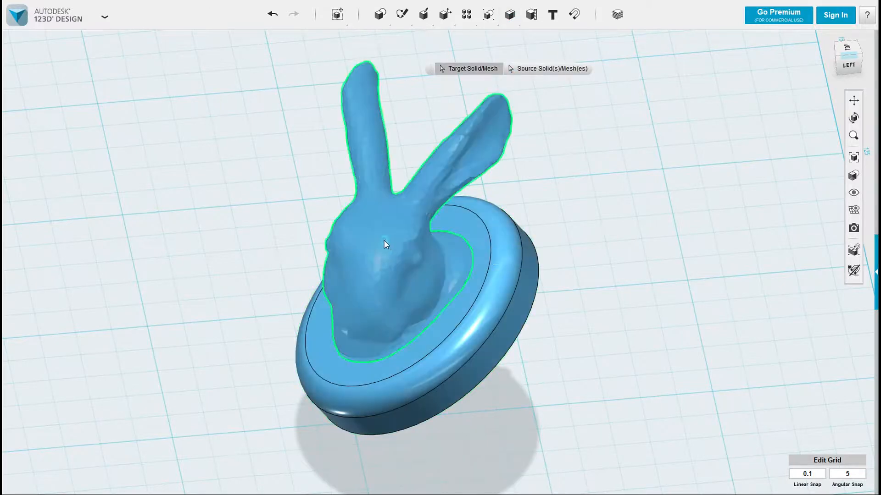
{"action": "left_click", "coordinate": [503, 251]}
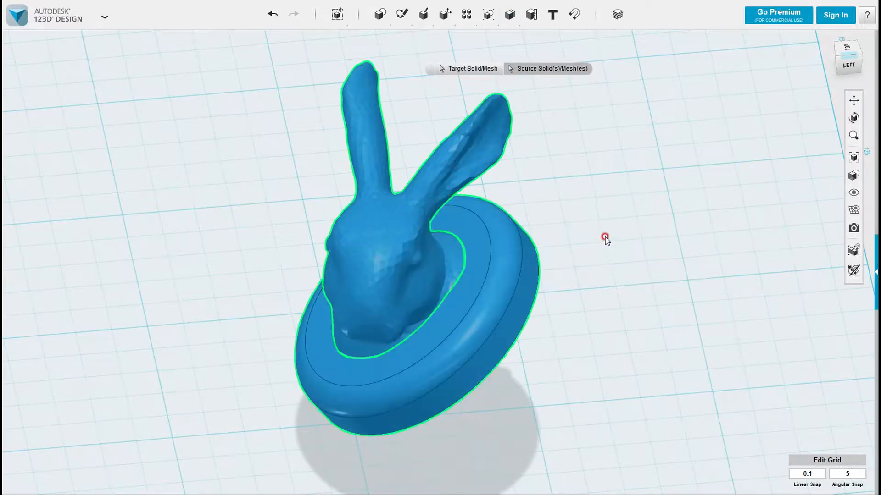
{"action": "left_click", "coordinate": [581, 255]}
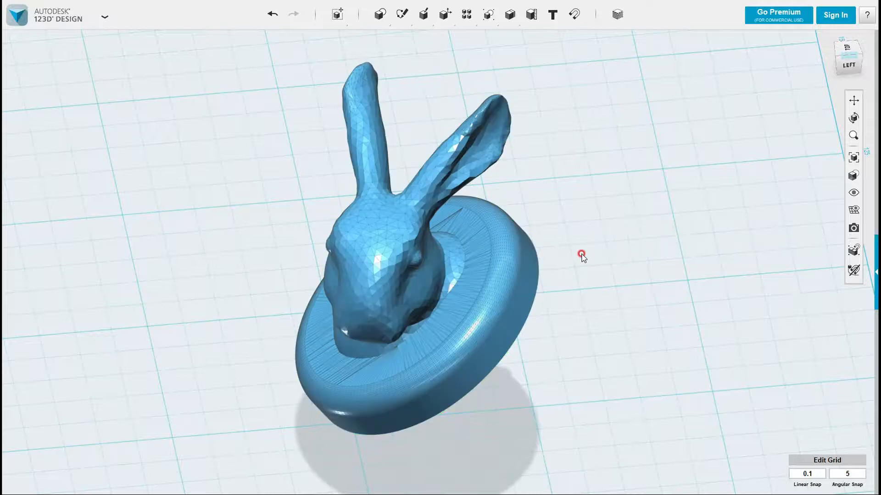
Step: Examine the merged model's surface mesh up close and its overall shape from several sides
{"action": "mouse_move", "coordinate": [562, 311]}
{"action": "right_mouse_down"}
{"action": "mouse_move", "coordinate": [559, 324]}
{"action": "mouse_move", "coordinate": [564, 296]}
{"action": "right_mouse_up"}
{"action": "scroll", "coordinate": [553, 293], "scroll_direction": "up", "scroll_amount": 4}
{"action": "scroll", "coordinate": [536, 276], "scroll_direction": "down", "scroll_amount": 4}
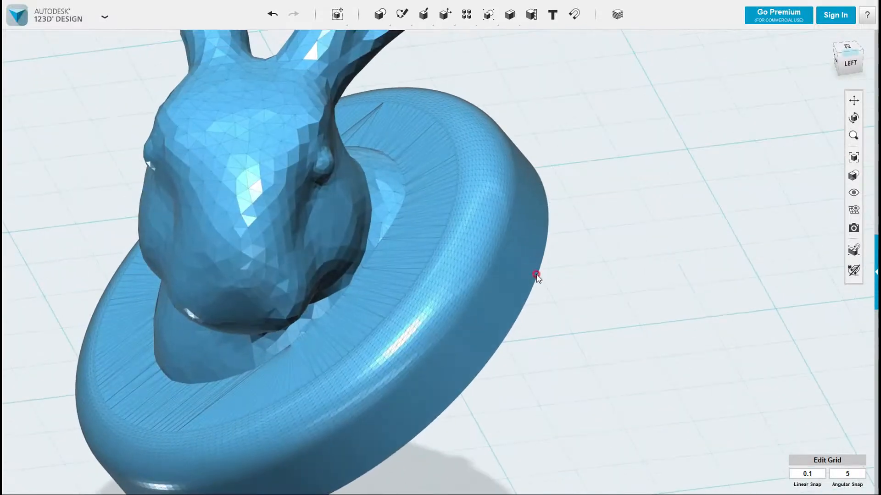
{"action": "scroll", "coordinate": [505, 269], "scroll_direction": "up", "scroll_amount": 5}
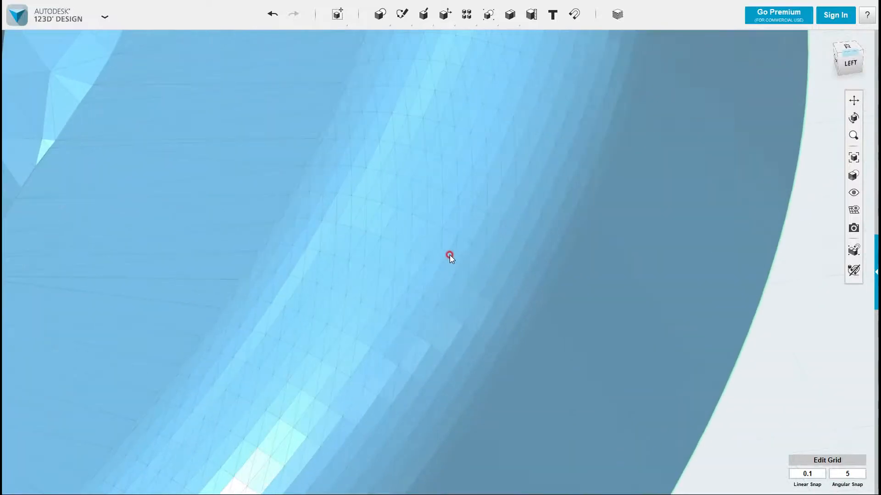
{"action": "scroll", "coordinate": [449, 255], "scroll_direction": "down", "scroll_amount": 5}
{"action": "scroll", "coordinate": [459, 250], "scroll_direction": "down", "scroll_amount": 3}
{"action": "right_click_drag", "start_coordinate": [509, 252], "coordinate": [351, 263]}
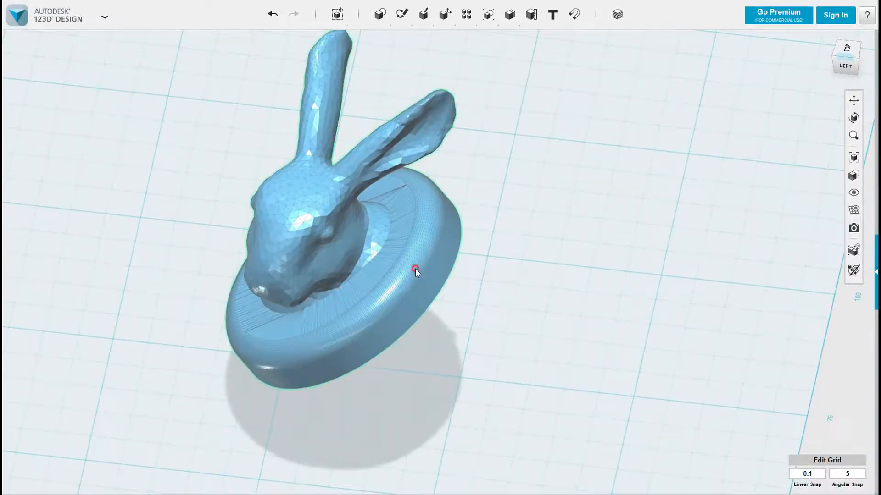
{"action": "middle_click_drag", "start_coordinate": [466, 269], "coordinate": [531, 283]}
{"action": "right_click_drag", "start_coordinate": [521, 280], "coordinate": [543, 281]}
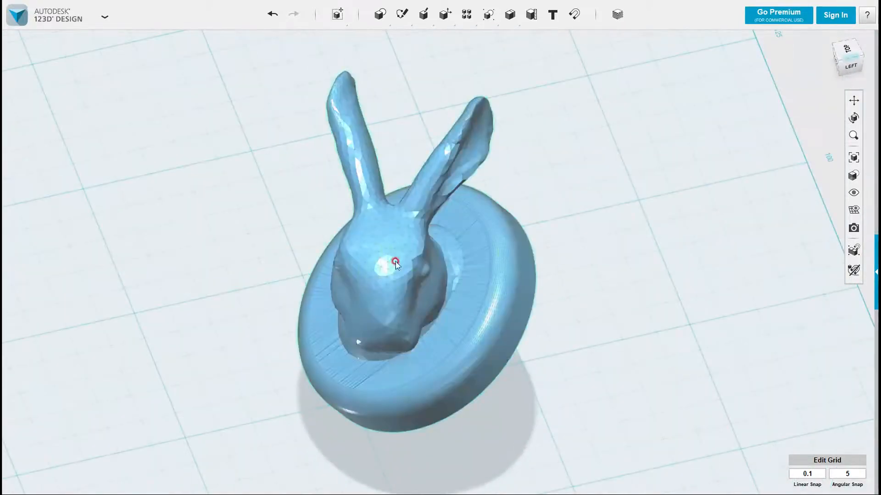
{"action": "right_click_drag", "start_coordinate": [486, 266], "coordinate": [715, 193]}
{"action": "left_click", "coordinate": [841, 62]}
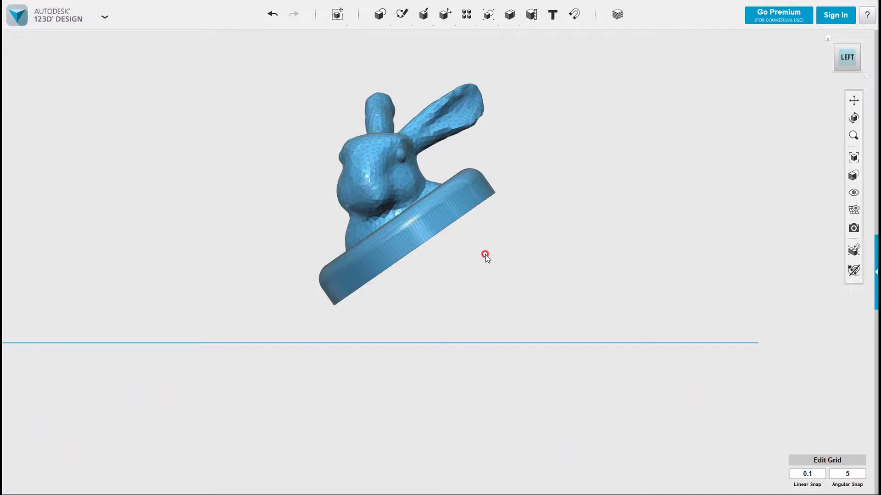
Step: Export the merged model as a binary STL with Fine mesh tessellation, naming the file bunny_head_stand
{"action": "left_click", "coordinate": [59, 21]}
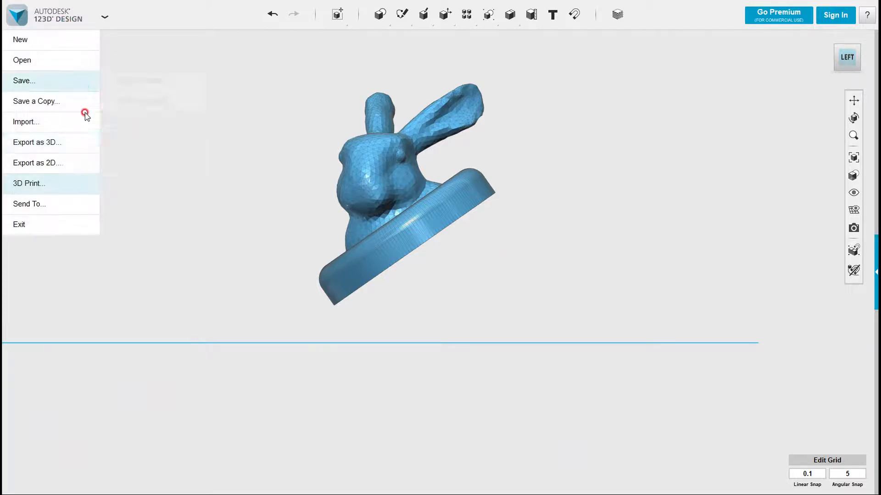
{"action": "left_click", "coordinate": [78, 145]}
{"action": "left_click", "coordinate": [133, 146]}
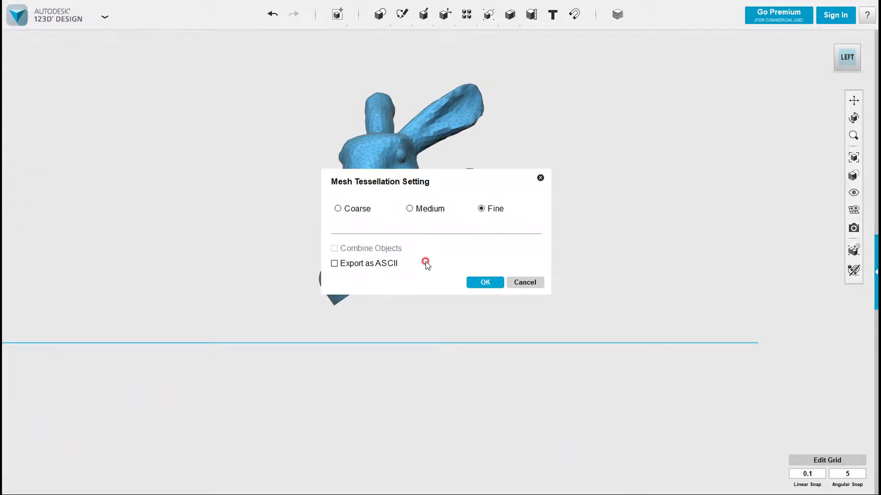
{"action": "left_click", "coordinate": [485, 282]}
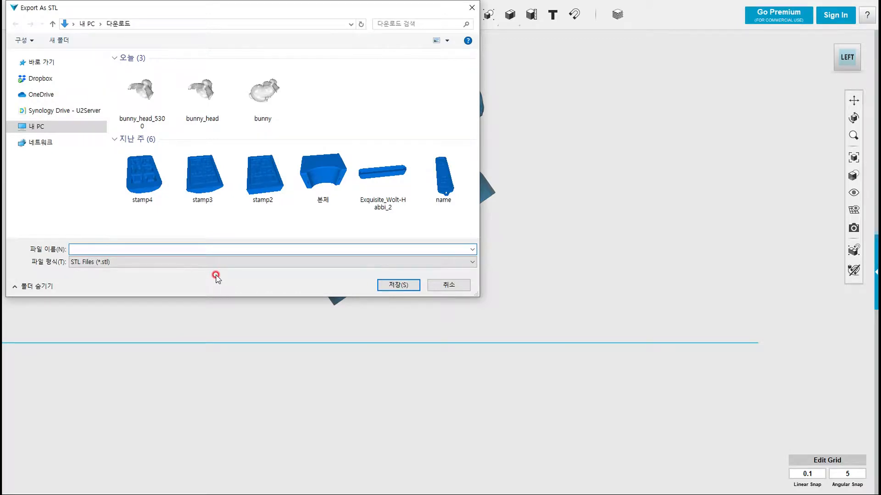
{"action": "type", "text": "bunny"}
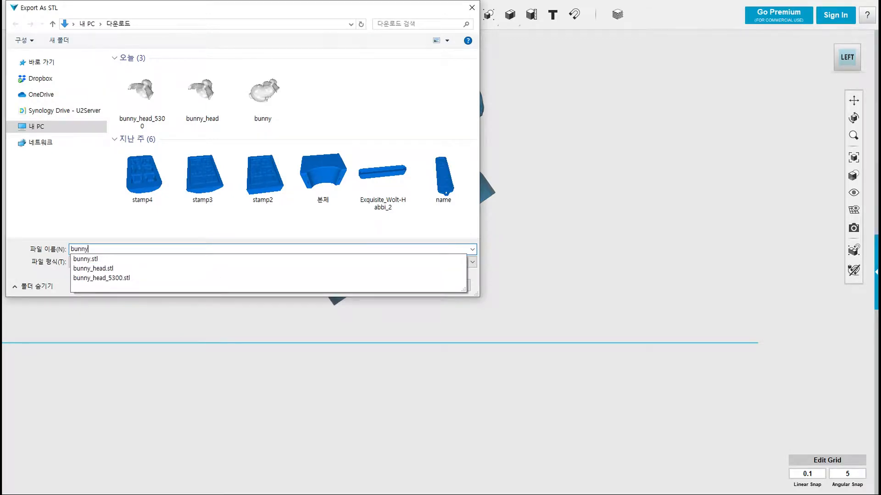
{"action": "type", "text": "_"}
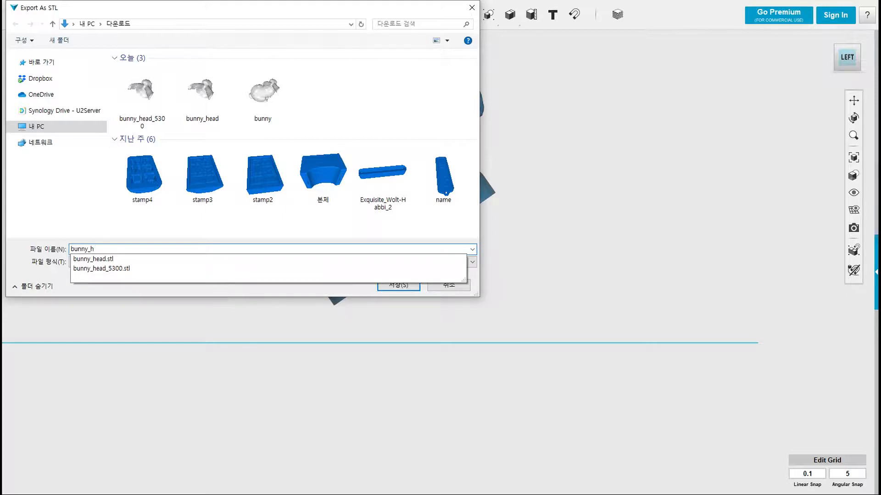
{"action": "type", "text": "head_stand"}
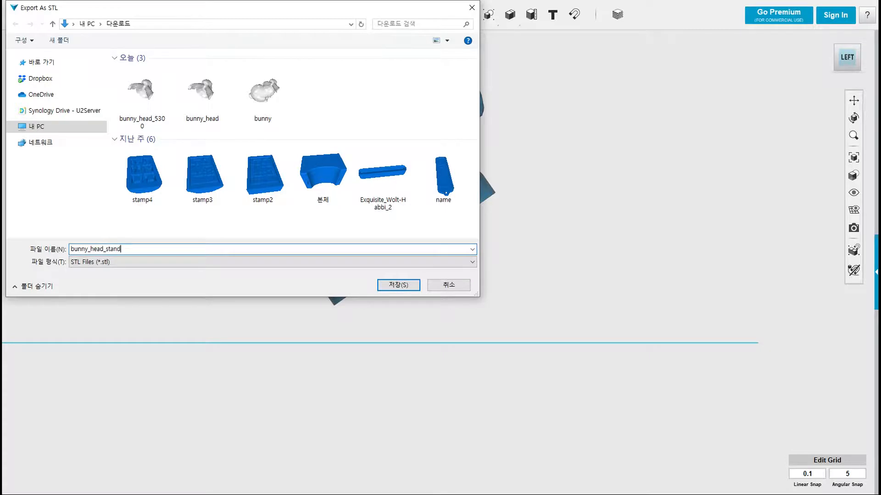
{"action": "key", "text": "Return"}
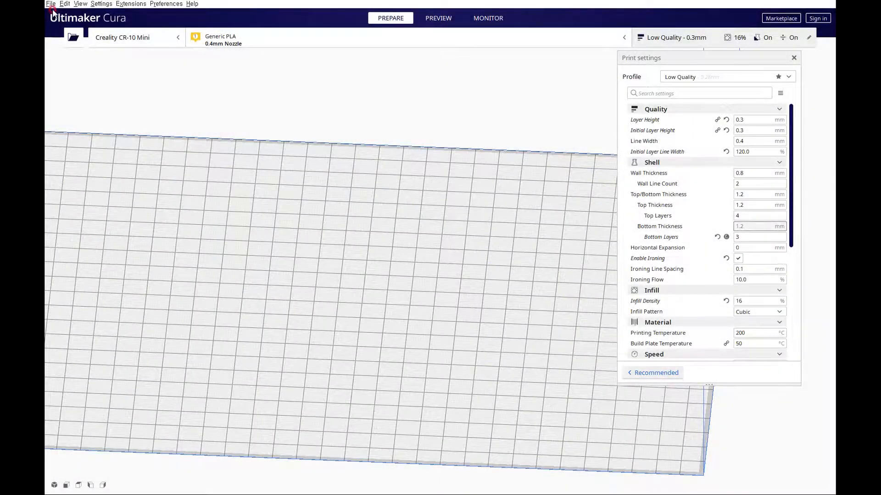
Step: Switch to Ultimaker Cura and load the bunny_head_stand file onto the build plate
{"action": "left_click", "coordinate": [73, 37]}
{"action": "left_click", "coordinate": [198, 96]}
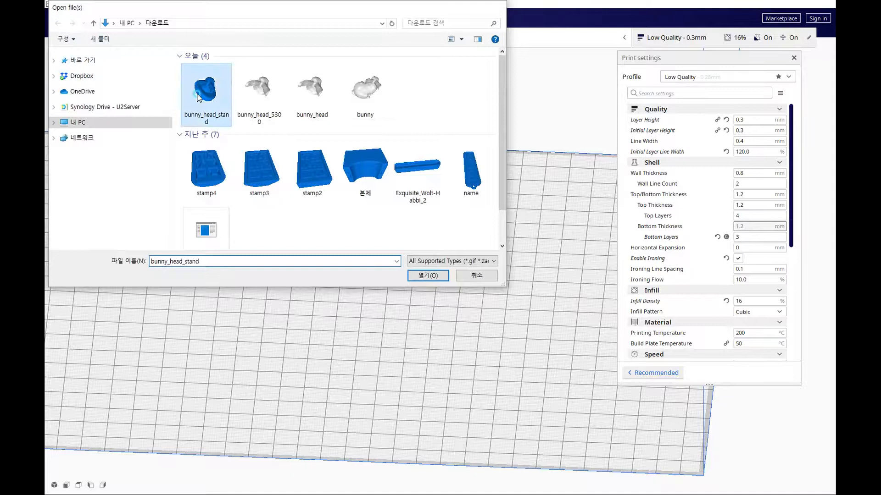
{"action": "double_click", "coordinate": [198, 97]}
Step: Examine the loaded bunny model up close, including the join between neck and base and its overhanging areas
{"action": "right_click_drag", "start_coordinate": [365, 317], "coordinate": [520, 287]}
{"action": "scroll", "coordinate": [449, 282], "scroll_direction": "up", "scroll_amount": 8}
{"action": "scroll", "coordinate": [449, 279], "scroll_direction": "down", "scroll_amount": 8}
{"action": "scroll", "coordinate": [327, 284], "scroll_direction": "up", "scroll_amount": 8}
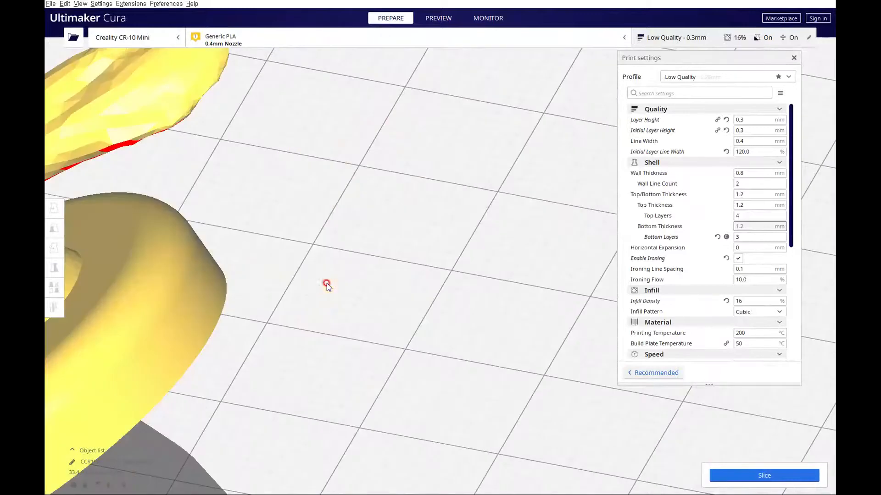
{"action": "scroll", "coordinate": [253, 287], "scroll_direction": "down", "scroll_amount": 8}
{"action": "scroll", "coordinate": [468, 280], "scroll_direction": "up", "scroll_amount": 8}
{"action": "scroll", "coordinate": [466, 280], "scroll_direction": "down", "scroll_amount": 8}
{"action": "scroll", "coordinate": [417, 287], "scroll_direction": "up", "scroll_amount": 8}
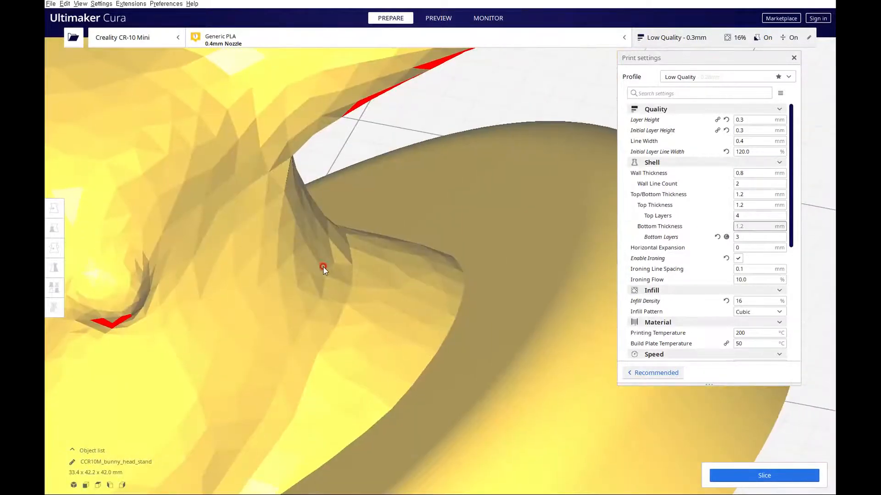
{"action": "scroll", "coordinate": [328, 269], "scroll_direction": "down", "scroll_amount": 8}
{"action": "scroll", "coordinate": [332, 271], "scroll_direction": "up", "scroll_amount": 6}
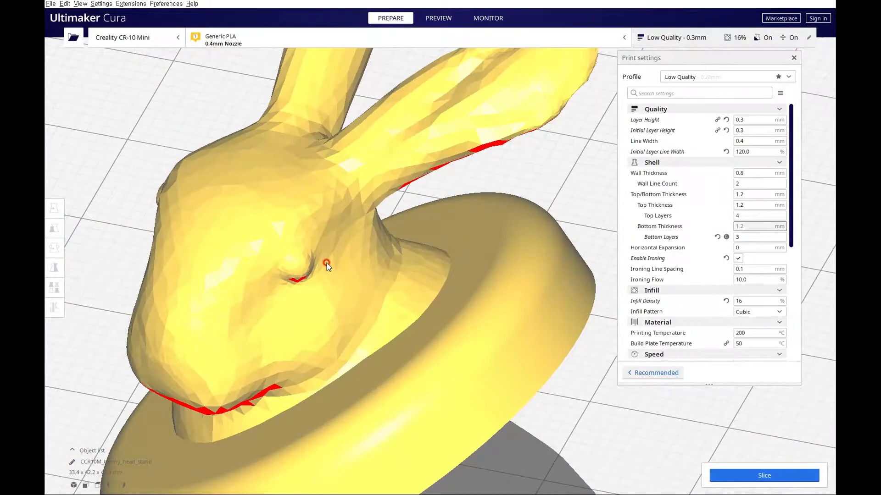
{"action": "scroll", "coordinate": [327, 265], "scroll_direction": "down", "scroll_amount": 6}
{"action": "right_click_drag", "start_coordinate": [401, 296], "coordinate": [558, 274]}
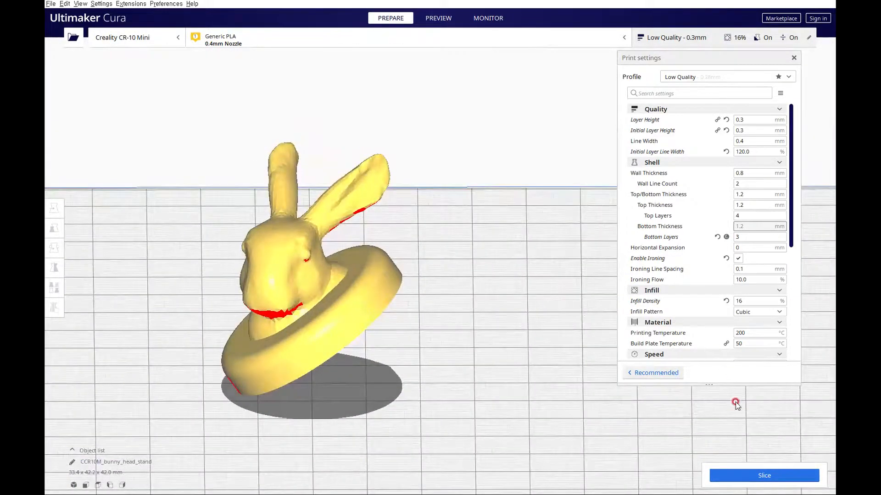
Step: Lay the tilted bunny model flat on the build plate so that it rests on its disc base
{"action": "scroll", "coordinate": [713, 334], "scroll_direction": "down", "scroll_amount": 3}
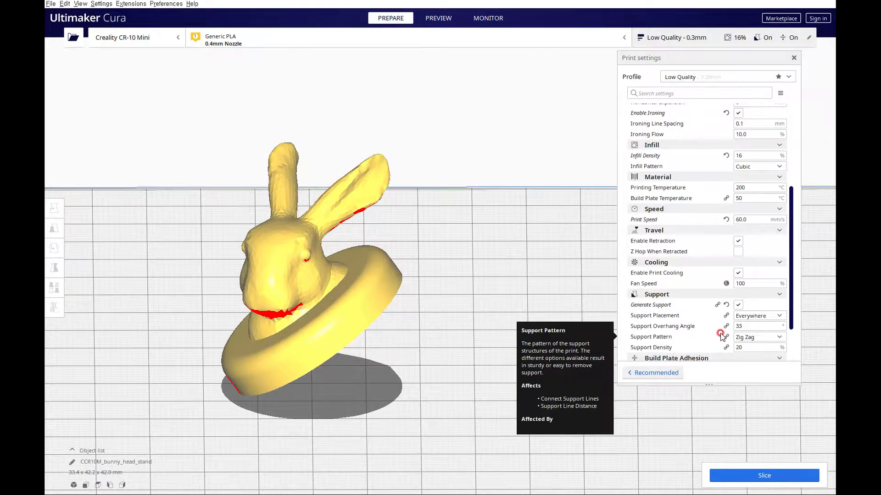
{"action": "right_click_drag", "start_coordinate": [392, 305], "coordinate": [340, 296]}
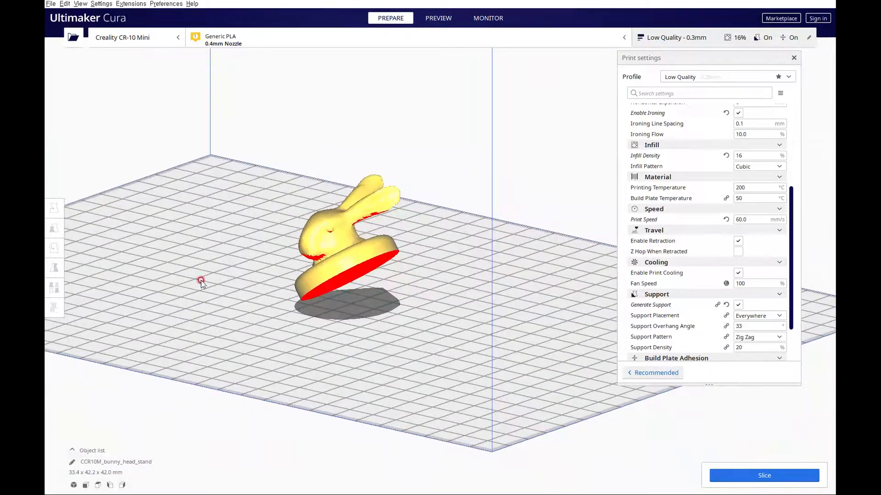
{"action": "left_click", "coordinate": [343, 277]}
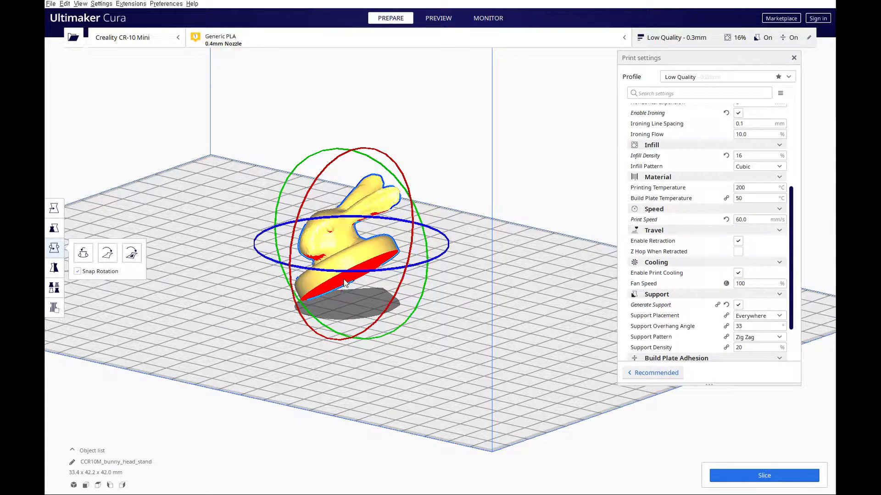
{"action": "left_click", "coordinate": [107, 255]}
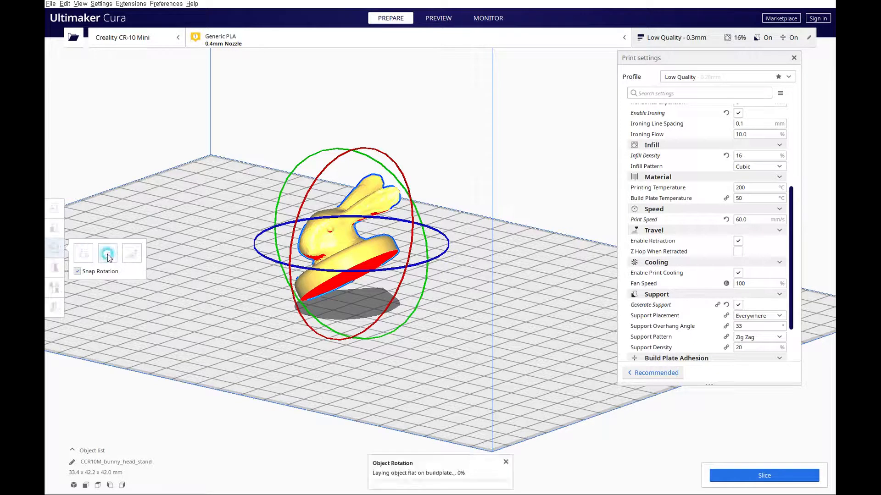
{"action": "left_click", "coordinate": [477, 360]}
Step: Slice the flat-lying bunny model with the existing support and brim settings and show its layer preview
{"action": "mouse_move", "coordinate": [477, 360]}
{"action": "right_mouse_down"}
{"action": "mouse_move", "coordinate": [367, 309]}
{"action": "mouse_move", "coordinate": [358, 359]}
{"action": "mouse_move", "coordinate": [429, 299]}
{"action": "mouse_move", "coordinate": [224, 291]}
{"action": "mouse_move", "coordinate": [294, 244]}
{"action": "mouse_move", "coordinate": [354, 281]}
{"action": "mouse_move", "coordinate": [590, 309]}
{"action": "mouse_move", "coordinate": [475, 327]}
{"action": "right_mouse_up"}
{"action": "scroll", "coordinate": [429, 298], "scroll_direction": "up", "scroll_amount": 5}
{"action": "scroll", "coordinate": [302, 257], "scroll_direction": "down", "scroll_amount": 5}
{"action": "scroll", "coordinate": [475, 326], "scroll_direction": "up", "scroll_amount": 3}
{"action": "middle_click_drag", "start_coordinate": [474, 324], "coordinate": [342, 296]}
{"action": "scroll", "coordinate": [498, 336], "scroll_direction": "up", "scroll_amount": 3}
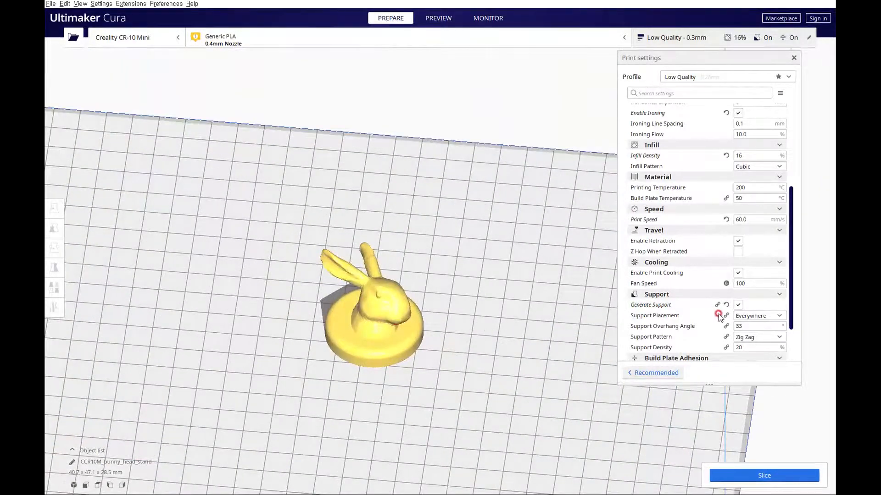
{"action": "scroll", "coordinate": [729, 318], "scroll_direction": "down", "scroll_amount": 2}
{"action": "right_click_drag", "start_coordinate": [371, 381], "coordinate": [424, 358]}
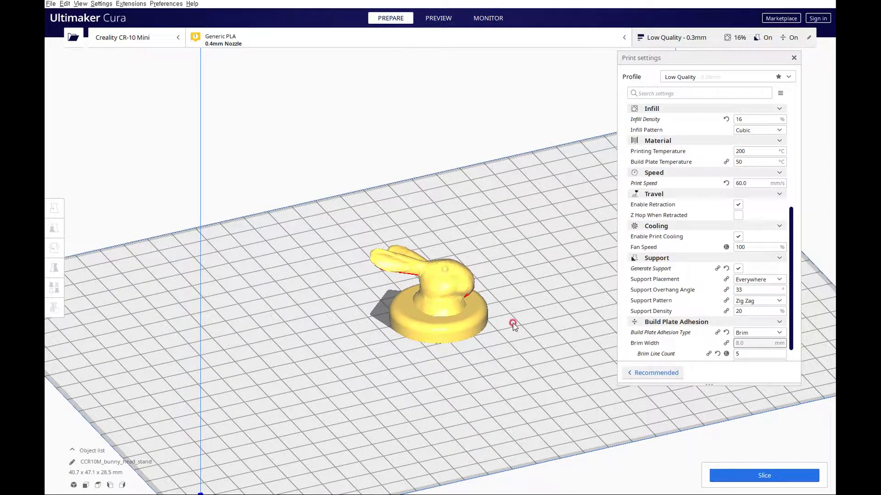
{"action": "left_click", "coordinate": [754, 474]}
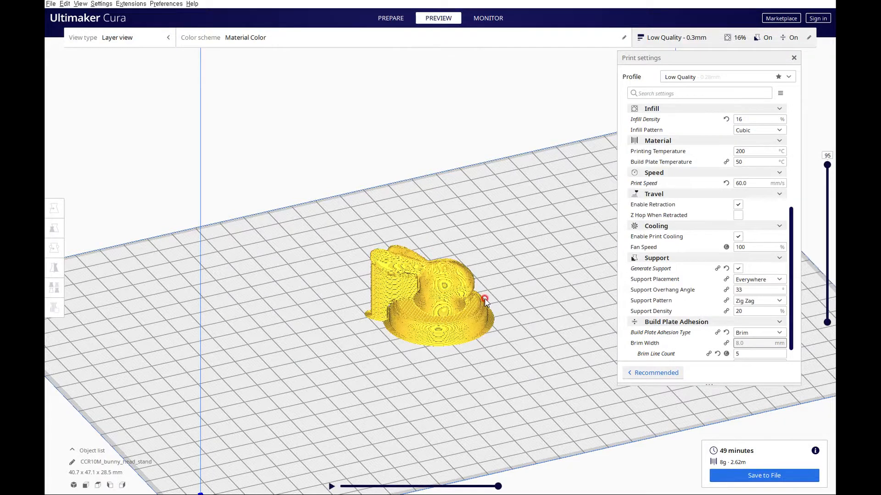
Step: Examine the sliced layers of the base, neck and ear supports up close
{"action": "scroll", "coordinate": [485, 300], "scroll_direction": "up", "scroll_amount": 8}
{"action": "scroll", "coordinate": [478, 295], "scroll_direction": "up", "scroll_amount": 6}
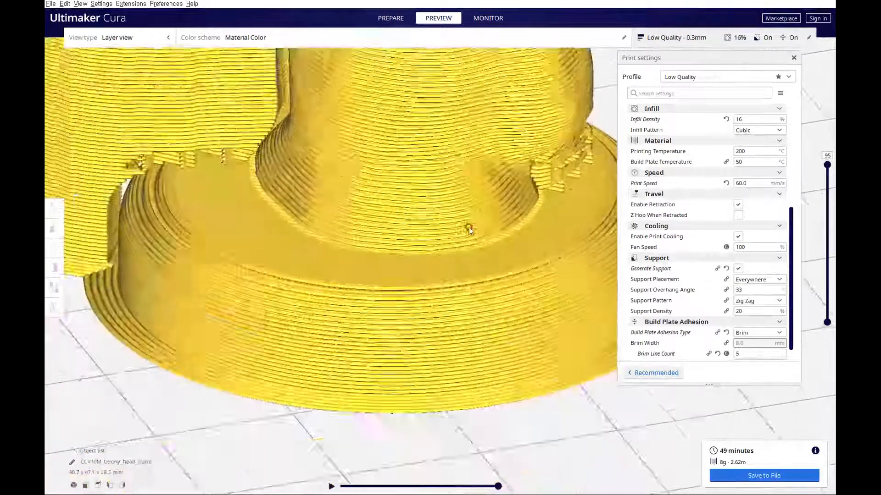
{"action": "scroll", "coordinate": [465, 243], "scroll_direction": "down", "scroll_amount": 10}
{"action": "scroll", "coordinate": [458, 255], "scroll_direction": "down", "scroll_amount": 3}
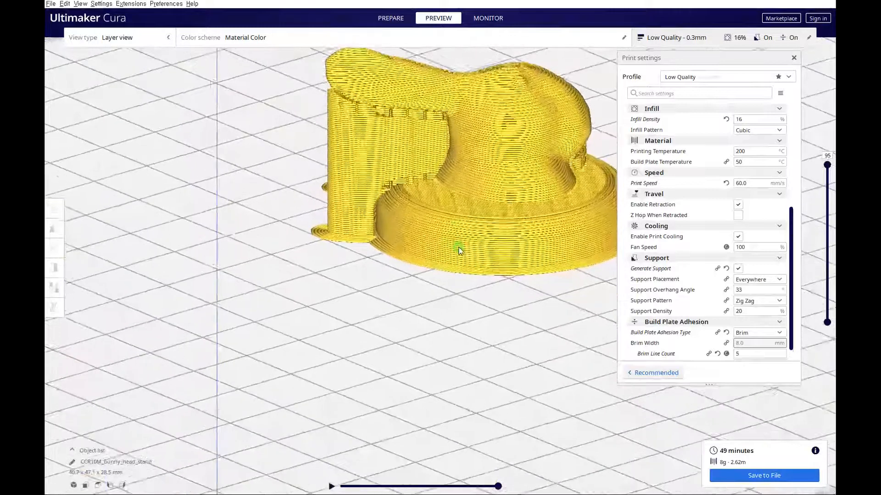
{"action": "scroll", "coordinate": [459, 249], "scroll_direction": "up", "scroll_amount": 10}
{"action": "scroll", "coordinate": [406, 195], "scroll_direction": "down", "scroll_amount": 10}
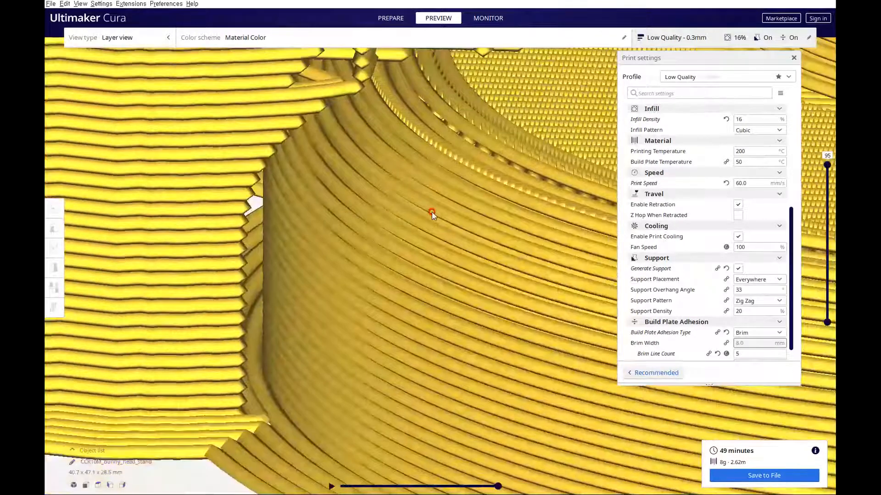
{"action": "scroll", "coordinate": [430, 184], "scroll_direction": "up", "scroll_amount": 4}
{"action": "scroll", "coordinate": [430, 174], "scroll_direction": "down", "scroll_amount": 4}
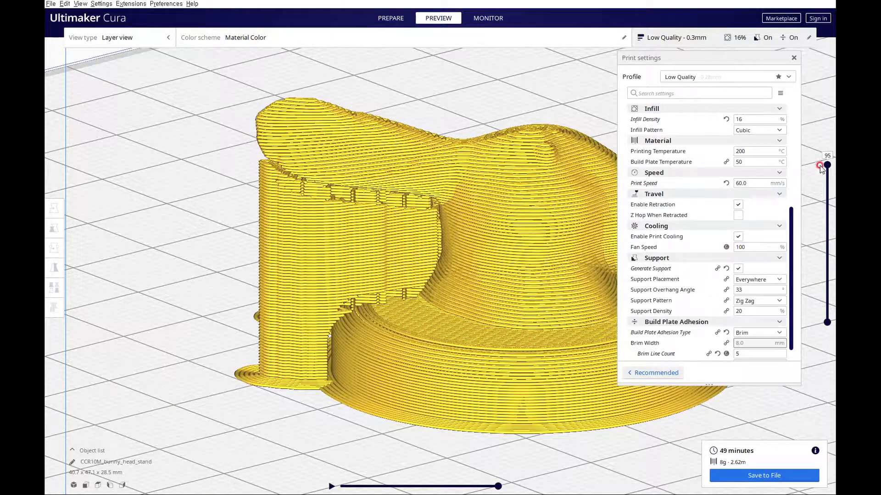
Step: Lower the layer preview to about layer 58 to inspect the infill and supports, and restore it to layer 95
{"action": "left_click_drag", "start_coordinate": [828, 167], "coordinate": [828, 225]}
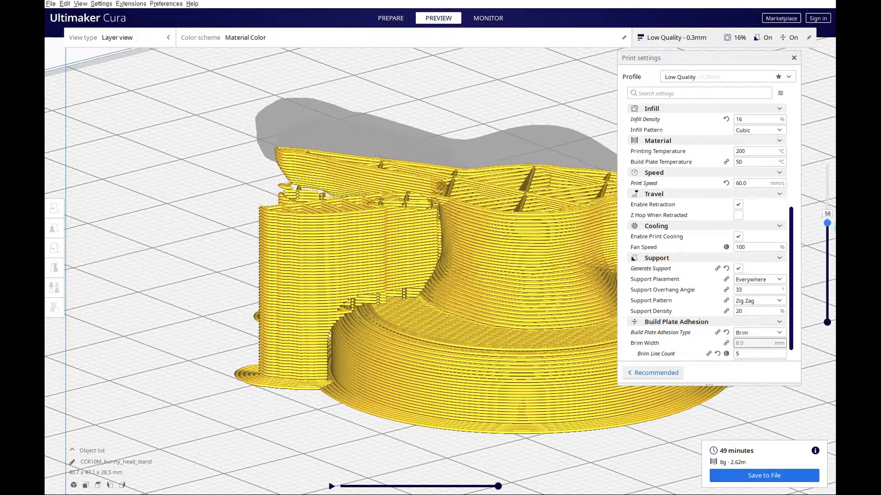
{"action": "left_click", "coordinate": [518, 200]}
{"action": "right_click_drag", "start_coordinate": [429, 115], "coordinate": [398, 145]}
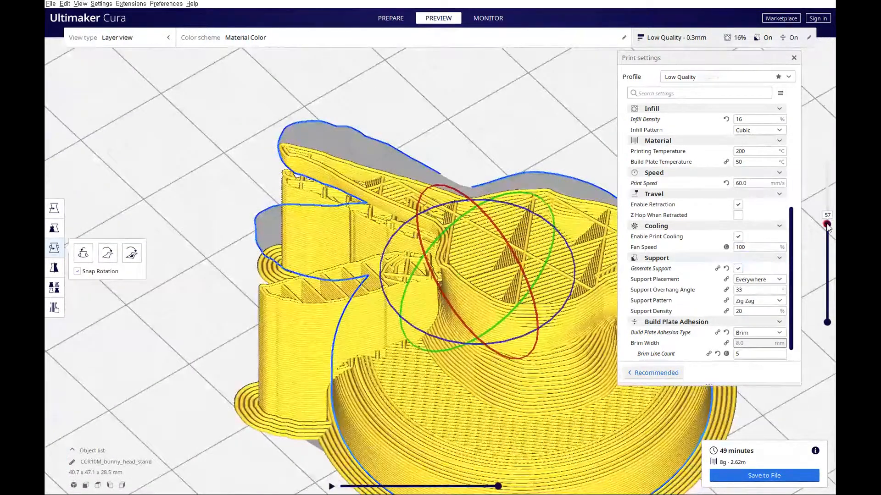
{"action": "left_click_drag", "start_coordinate": [829, 219], "coordinate": [827, 165]}
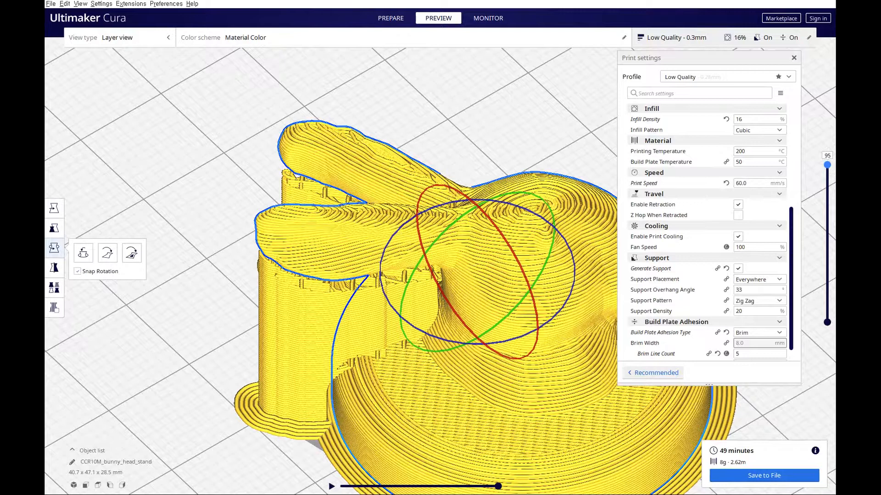
{"action": "scroll", "coordinate": [433, 283], "scroll_direction": "down", "scroll_amount": 8}
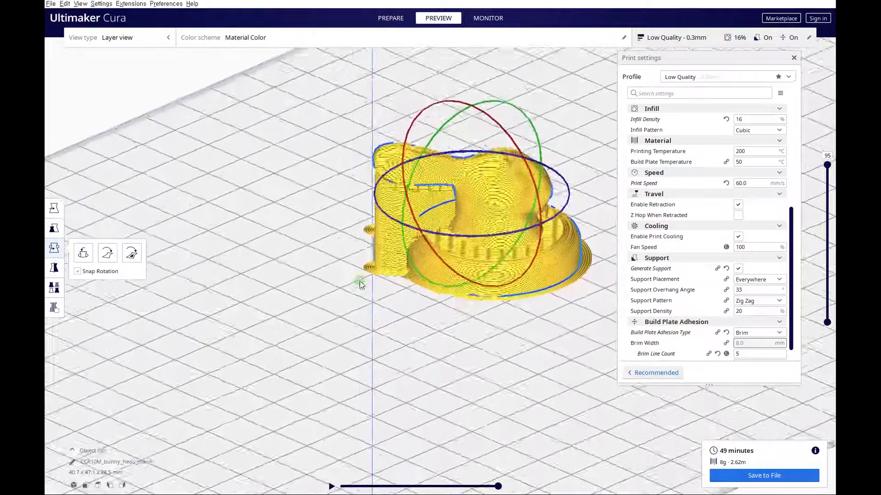
{"action": "left_click", "coordinate": [660, 415]}
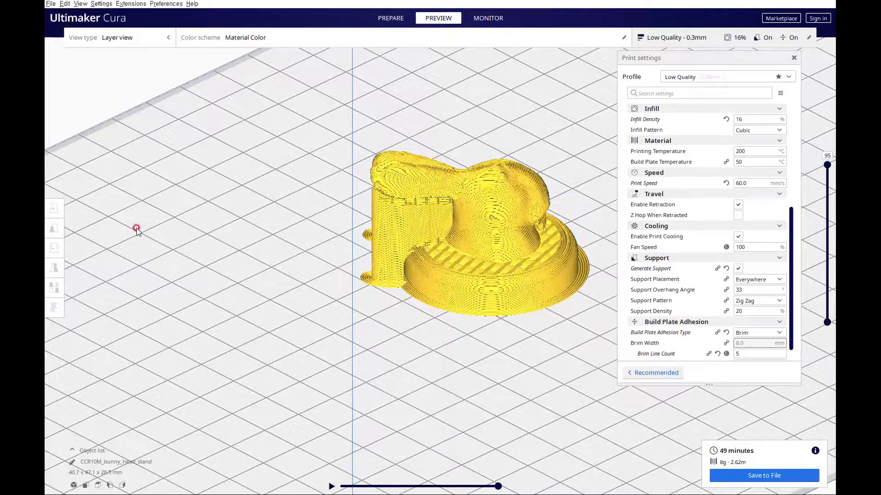
Step: Return to the preparation view and activate the Move tool on the bunny model
{"action": "left_click", "coordinate": [390, 18]}
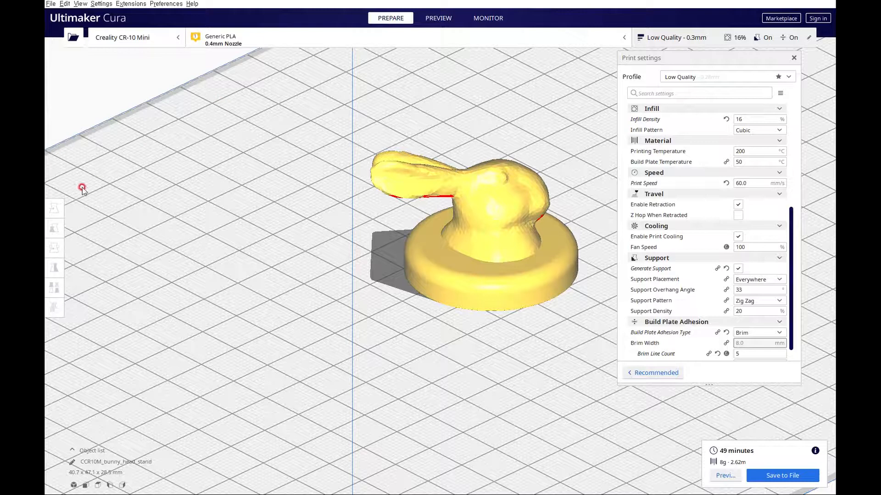
{"action": "left_click", "coordinate": [427, 182]}
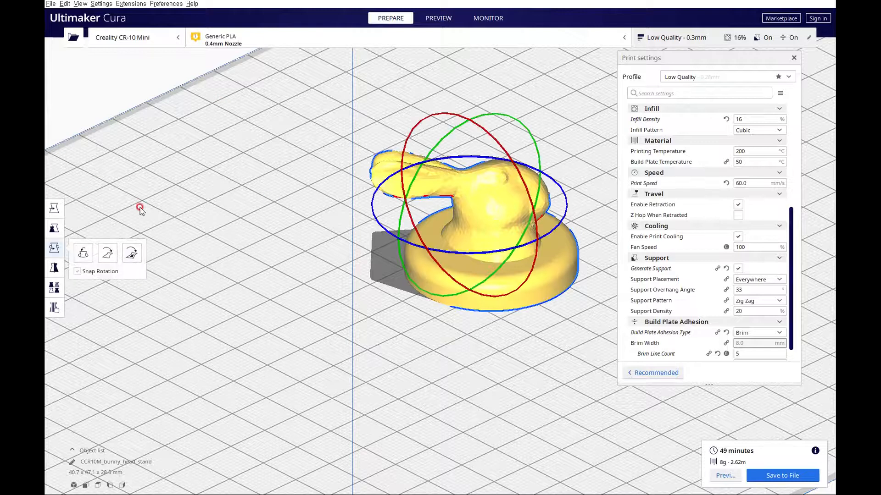
{"action": "left_click", "coordinate": [54, 208]}
Step: Examine the bunny head and its base on the build plate from several angles and distances
{"action": "right_click_drag", "start_coordinate": [340, 295], "coordinate": [407, 305]}
{"action": "scroll", "coordinate": [468, 299], "scroll_direction": "up", "scroll_amount": 5}
{"action": "middle_click_drag", "start_coordinate": [468, 299], "coordinate": [391, 308]}
{"action": "scroll", "coordinate": [391, 309], "scroll_direction": "down", "scroll_amount": 5}
{"action": "right_click_drag", "start_coordinate": [395, 341], "coordinate": [304, 346]}
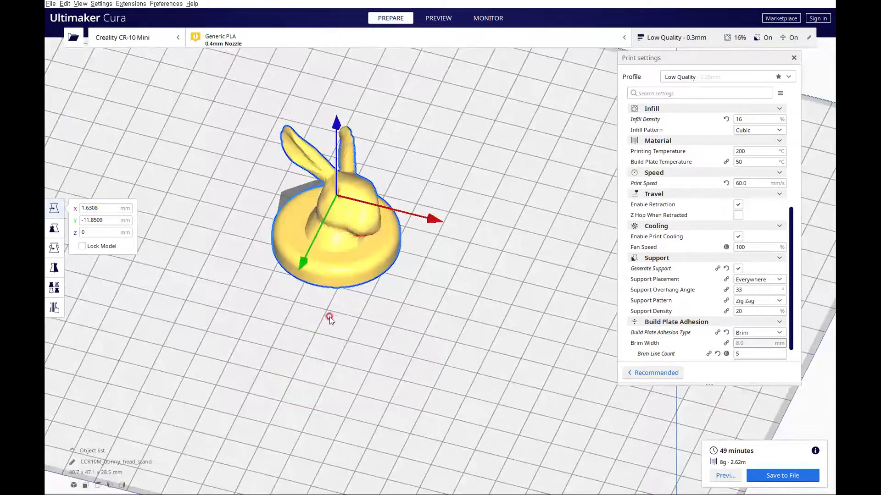
{"action": "scroll", "coordinate": [327, 315], "scroll_direction": "up", "scroll_amount": 5}
{"action": "middle_click_drag", "start_coordinate": [338, 302], "coordinate": [432, 335]}
{"action": "right_click_drag", "start_coordinate": [431, 340], "coordinate": [447, 343]}
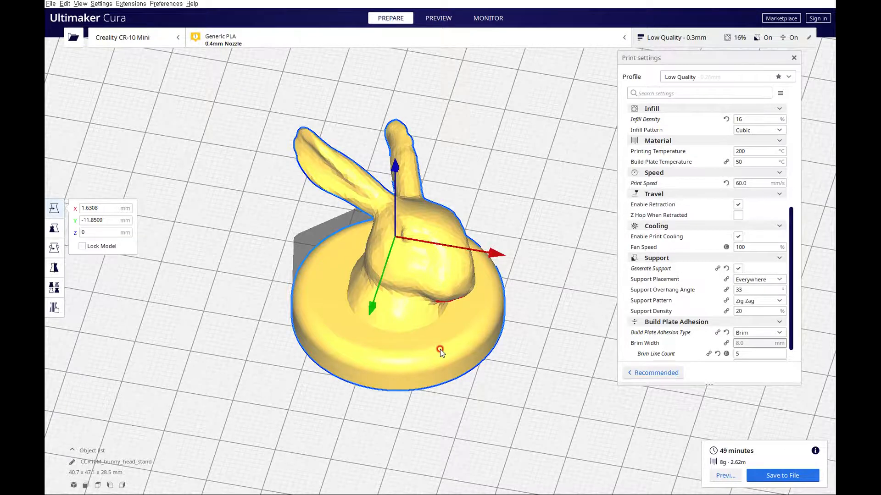
{"action": "scroll", "coordinate": [431, 325], "scroll_direction": "down", "scroll_amount": 5}
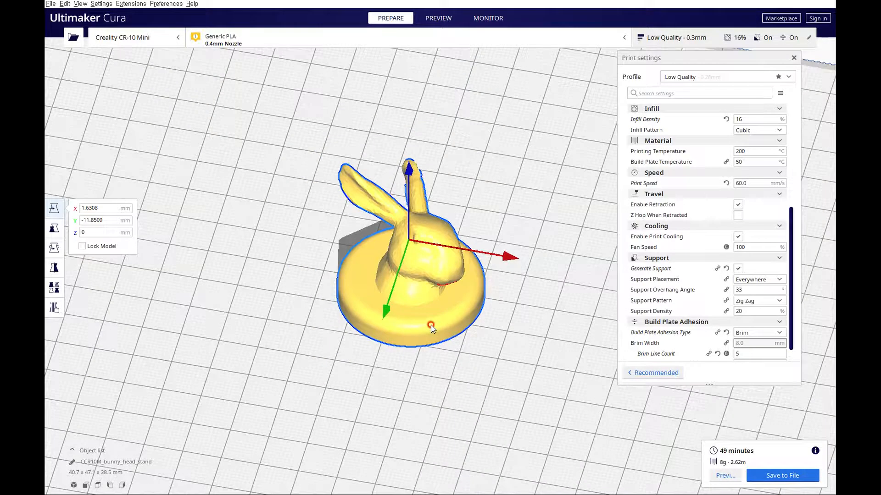
{"action": "middle_click_drag", "start_coordinate": [431, 324], "coordinate": [379, 301]}
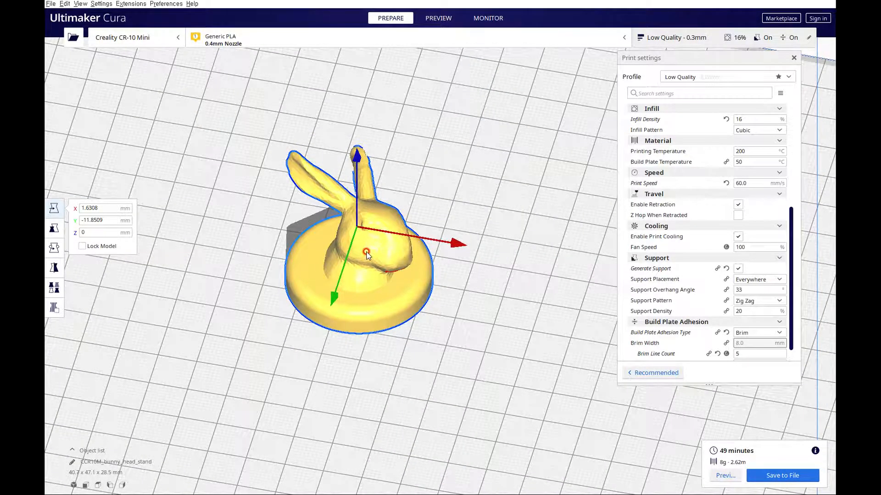
{"action": "right_click_drag", "start_coordinate": [361, 250], "coordinate": [335, 249]}
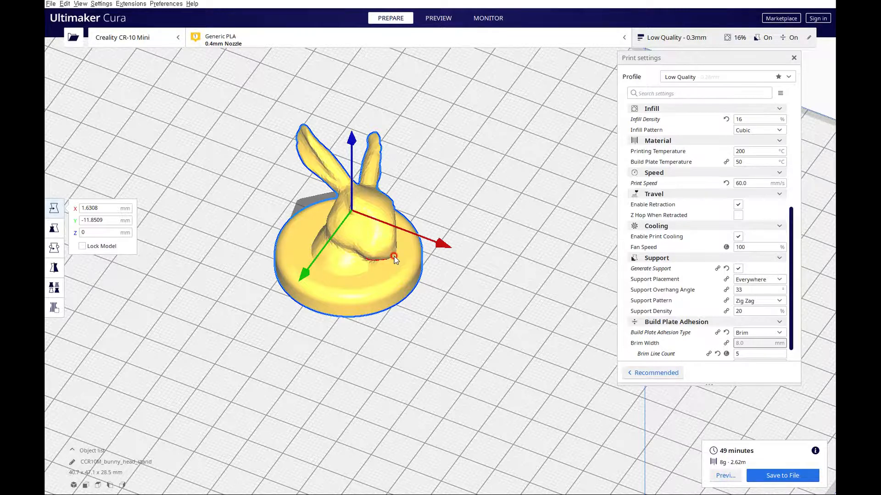
Step: Inspect the bunny's face, ears and base up close, from above and against the whole build plate, and deselect the model
{"action": "scroll", "coordinate": [377, 279], "scroll_direction": "up", "scroll_amount": 5}
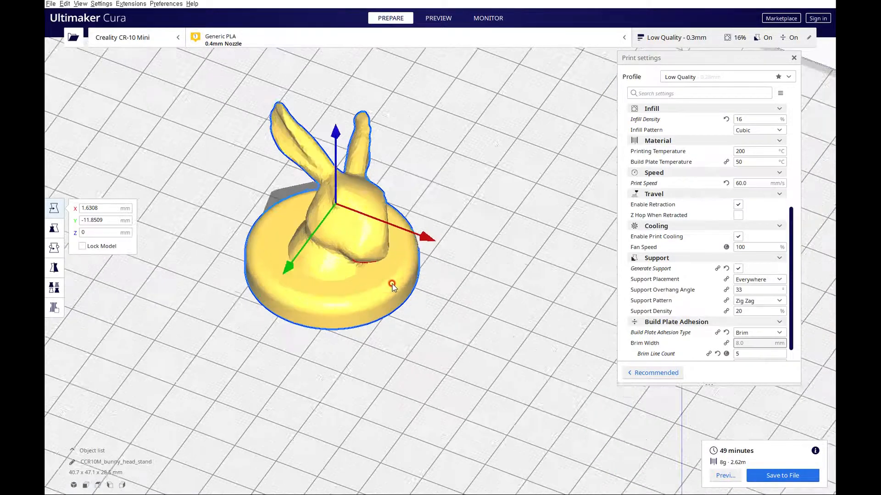
{"action": "scroll", "coordinate": [363, 228], "scroll_direction": "down", "scroll_amount": 5}
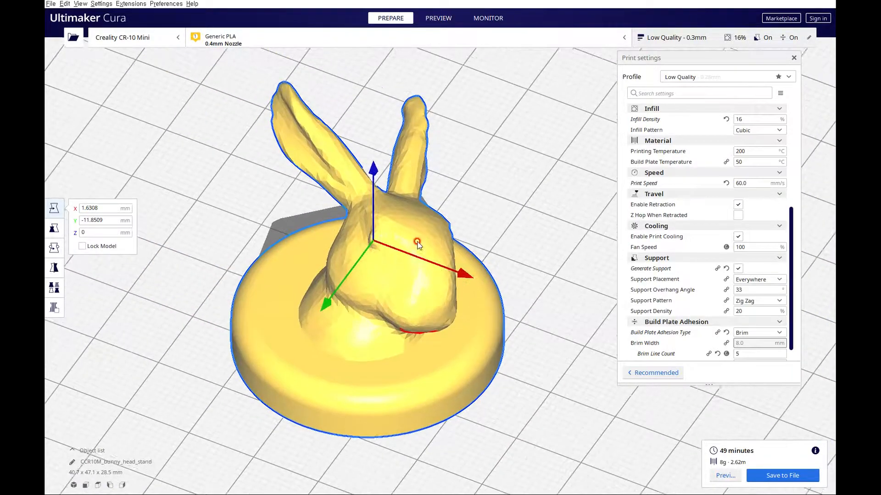
{"action": "right_click_drag", "start_coordinate": [439, 256], "coordinate": [479, 295]}
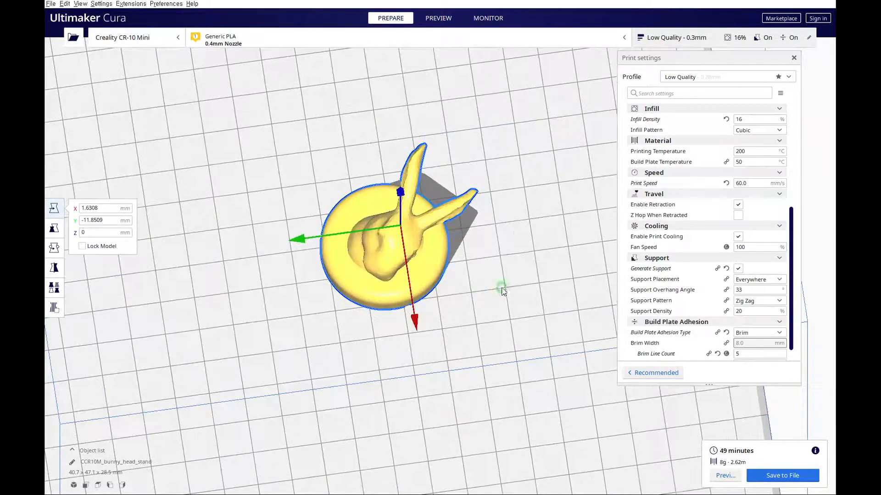
{"action": "right_click_drag", "start_coordinate": [491, 225], "coordinate": [505, 202]}
{"action": "scroll", "coordinate": [437, 238], "scroll_direction": "down", "scroll_amount": 8}
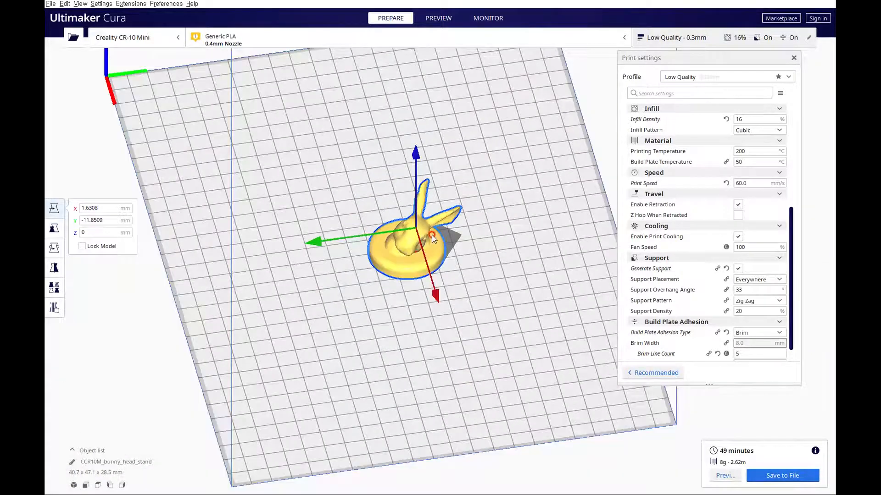
{"action": "right_click_drag", "start_coordinate": [459, 260], "coordinate": [576, 245]}
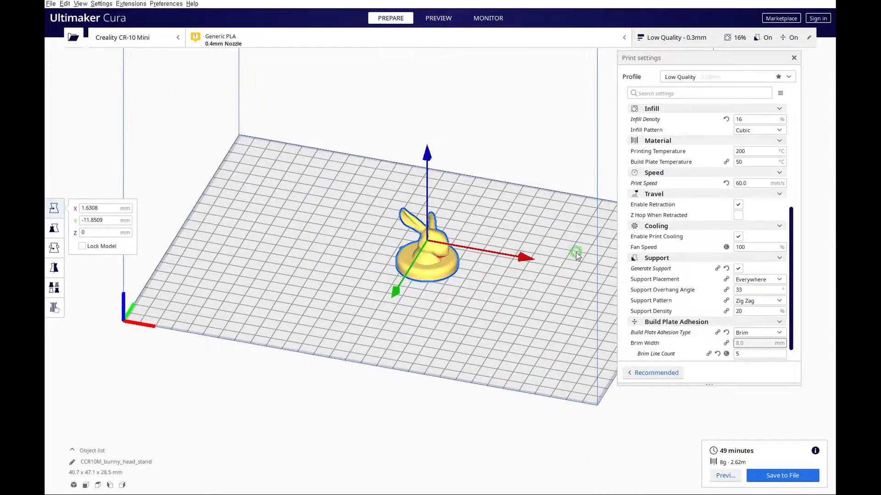
{"action": "scroll", "coordinate": [435, 262], "scroll_direction": "up", "scroll_amount": 3}
{"action": "scroll", "coordinate": [435, 261], "scroll_direction": "up", "scroll_amount": 2}
{"action": "right_click_drag", "start_coordinate": [463, 247], "coordinate": [444, 286]}
{"action": "scroll", "coordinate": [422, 243], "scroll_direction": "down", "scroll_amount": 5}
{"action": "scroll", "coordinate": [443, 284], "scroll_direction": "up", "scroll_amount": 5}
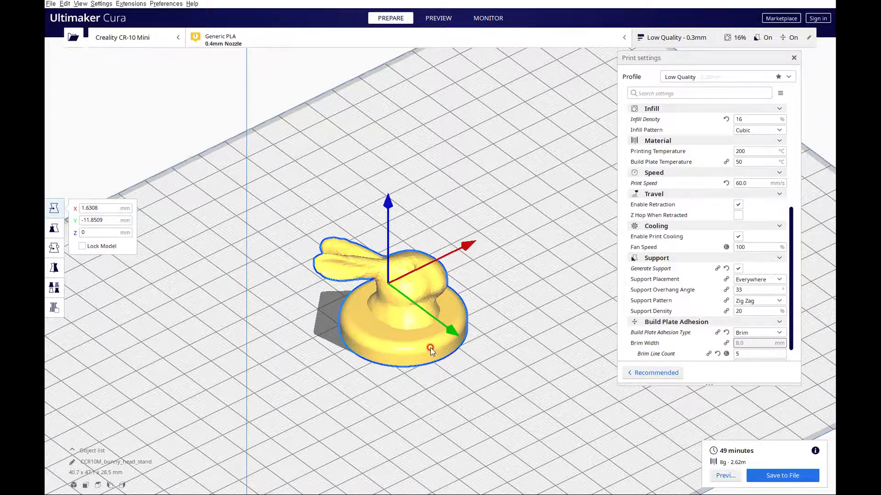
{"action": "scroll", "coordinate": [427, 352], "scroll_direction": "down", "scroll_amount": 3}
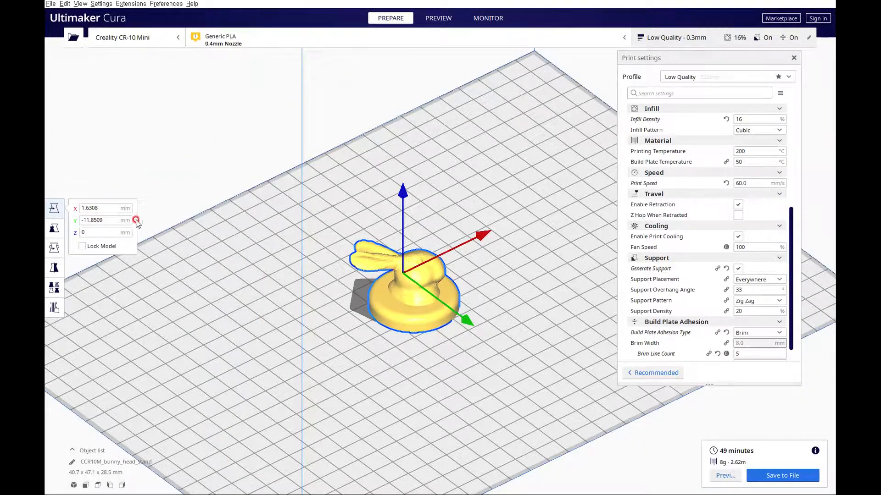
{"action": "left_click", "coordinate": [391, 375]}
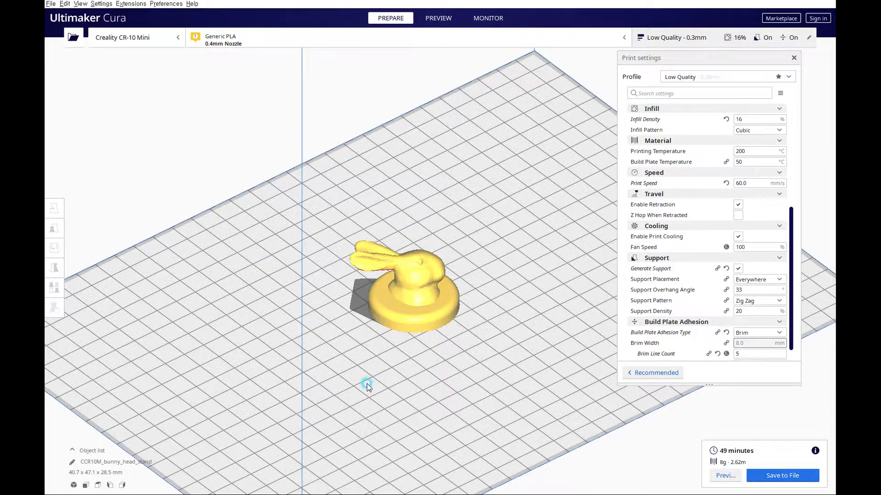